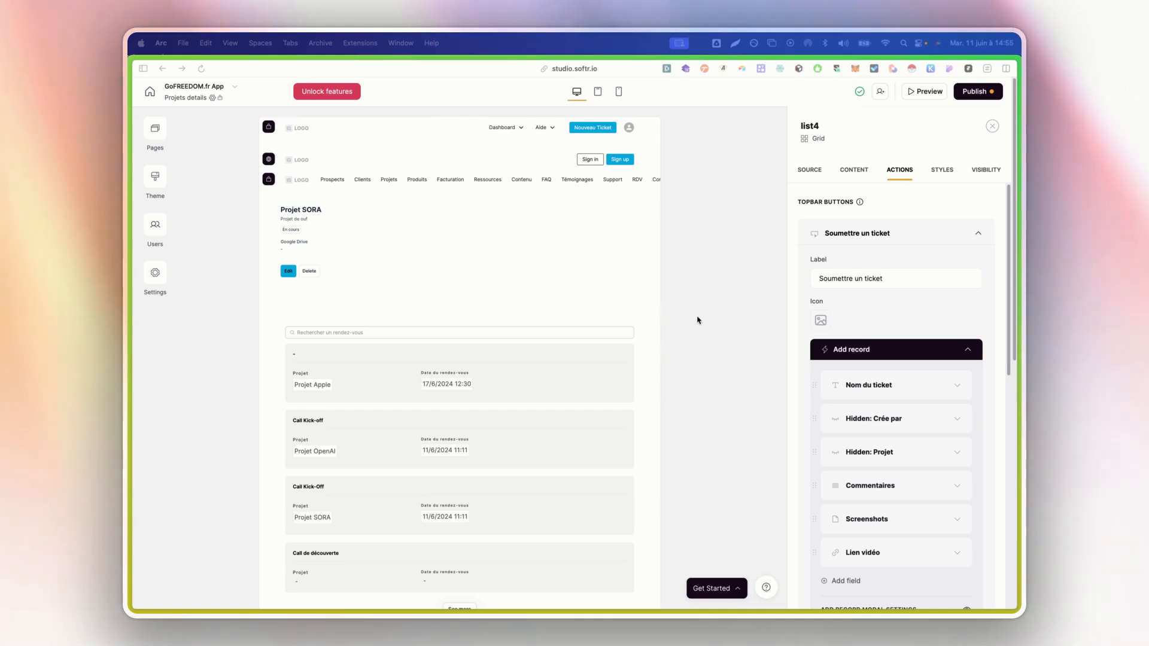
# Step: Move the Tickets Projet block up the page so it sits directly below the project details block
pyautogui.scroll(-5, 559, 372)
pyautogui.scroll(-6, 559, 372)
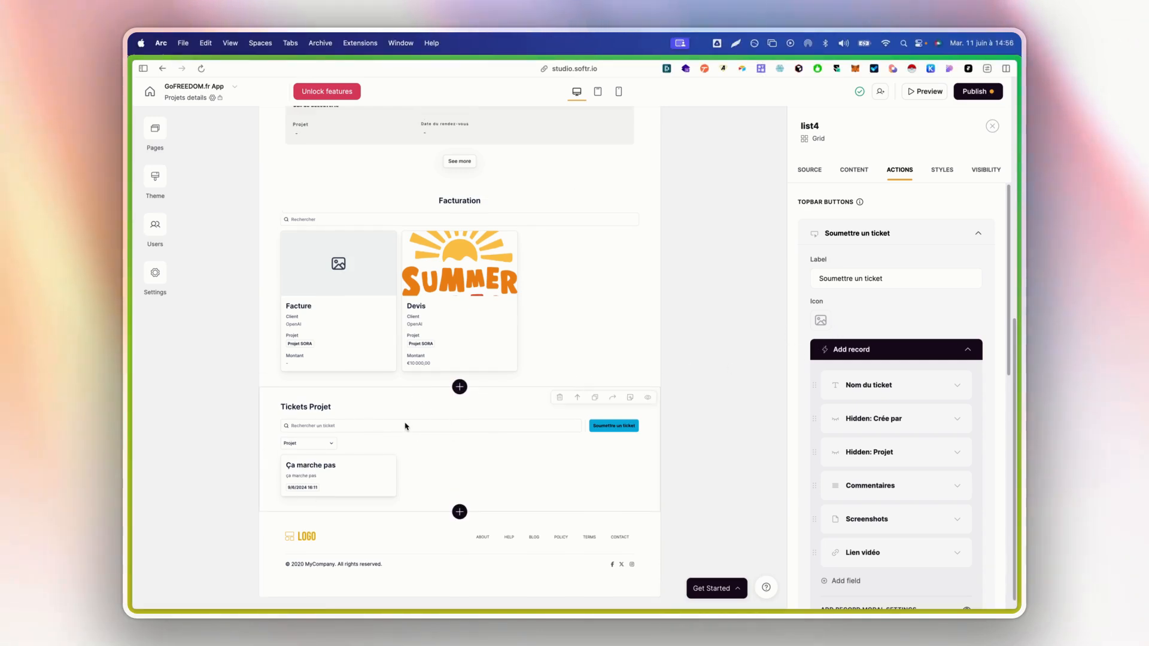
pyautogui.click(560, 384)
pyautogui.press('super+z')
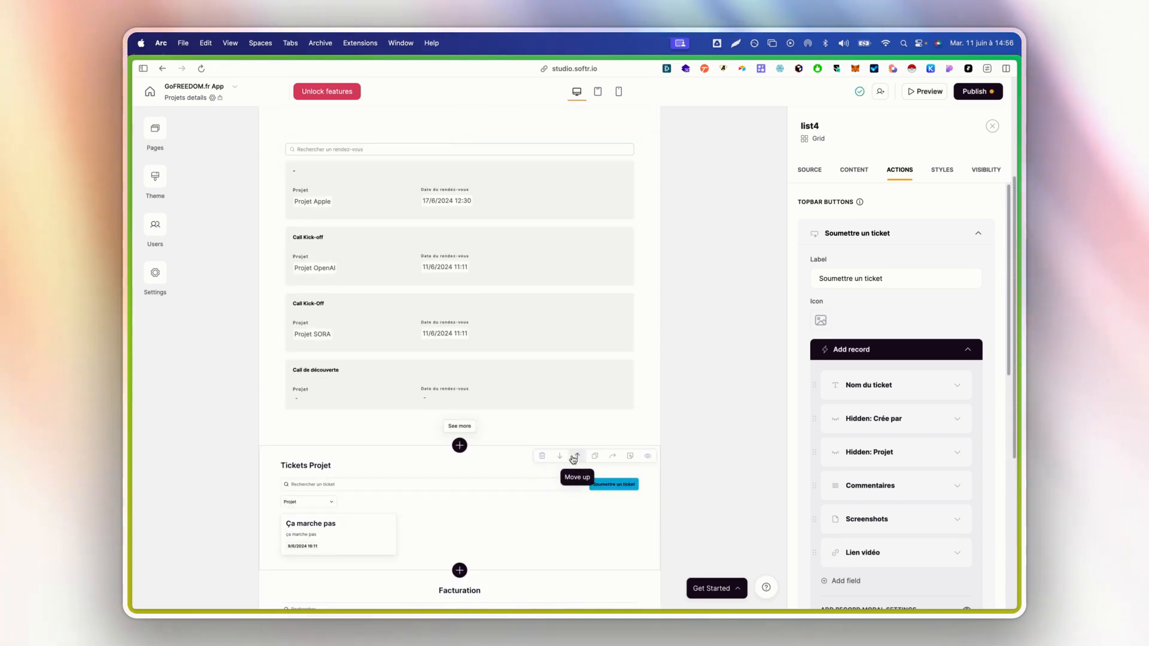
pyautogui.click(563, 456)
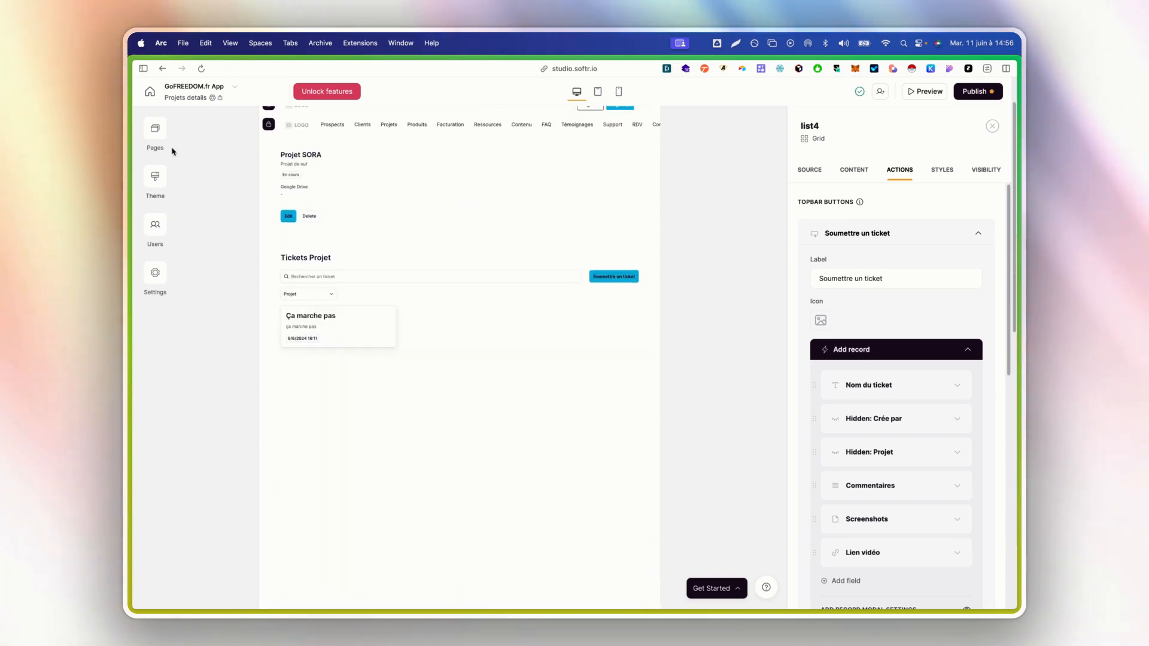
pyautogui.click(155, 131)
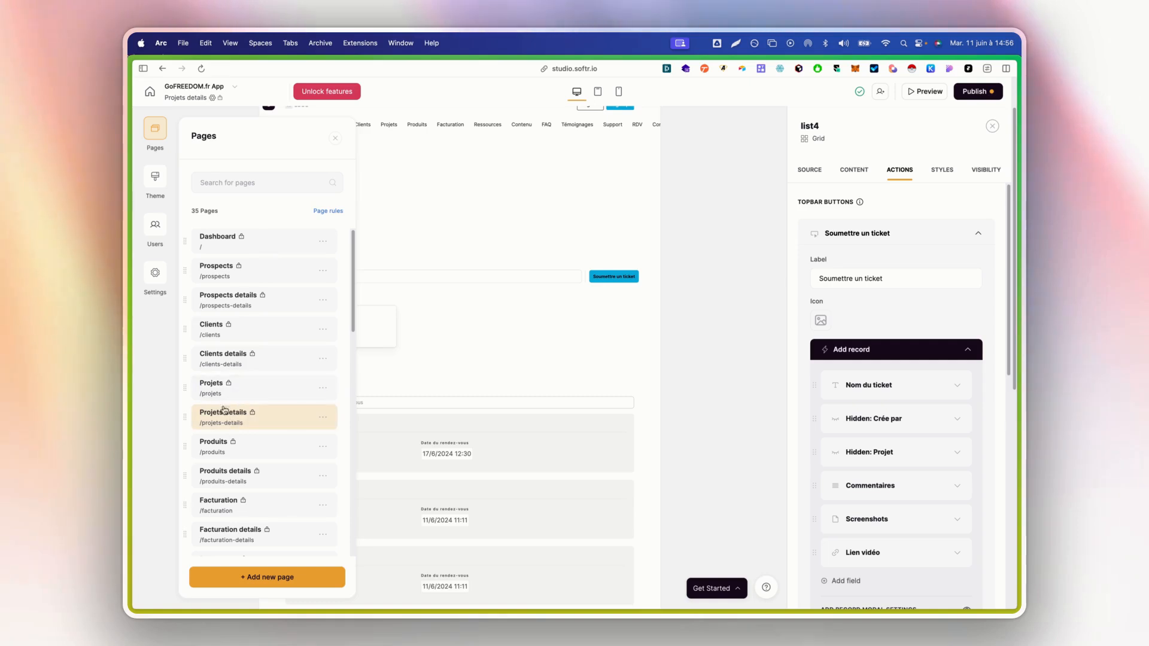
pyautogui.click(678, 313)
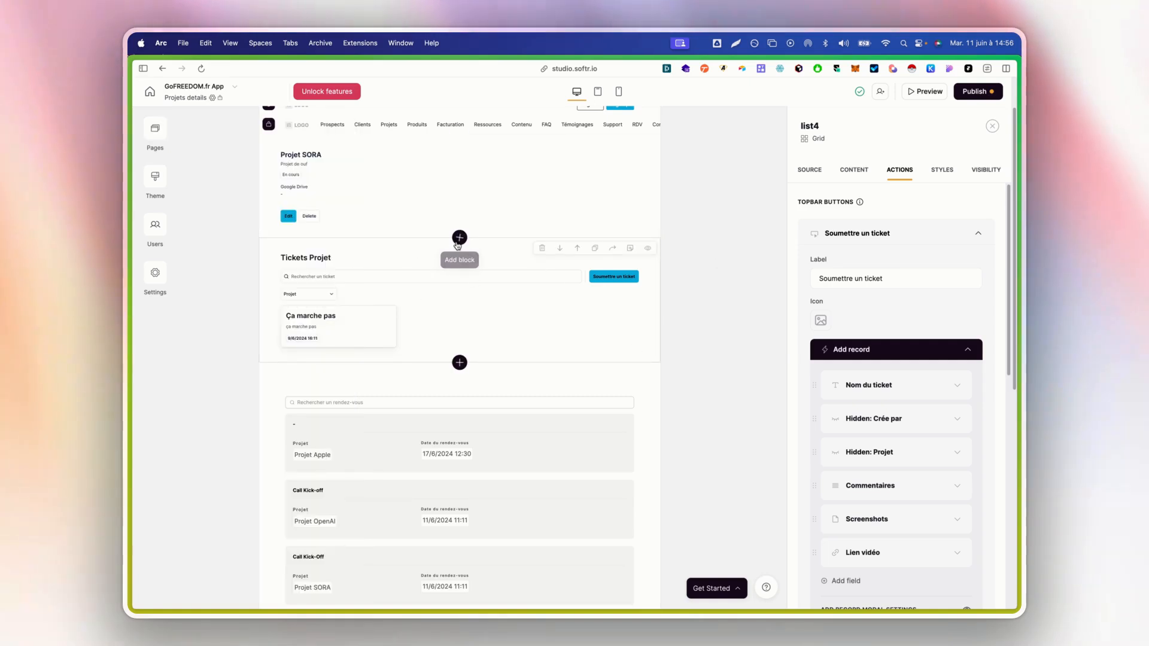
pyautogui.click(460, 238)
pyautogui.click(859, 377)
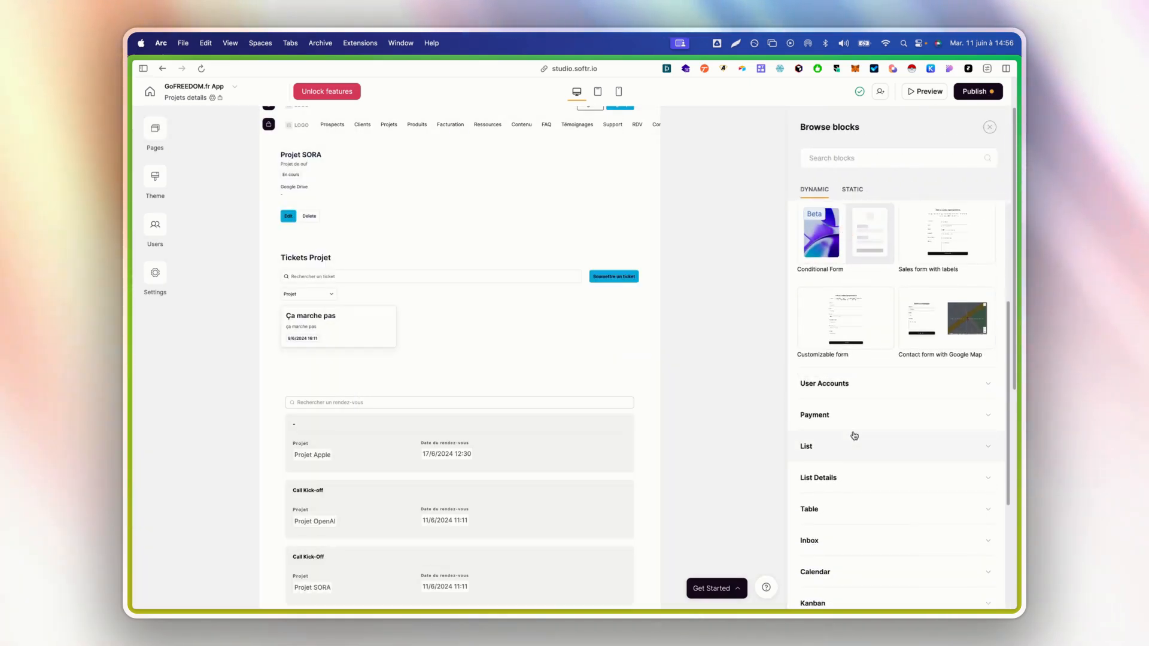
pyautogui.click(853, 446)
pyautogui.scroll(-3, 844, 464)
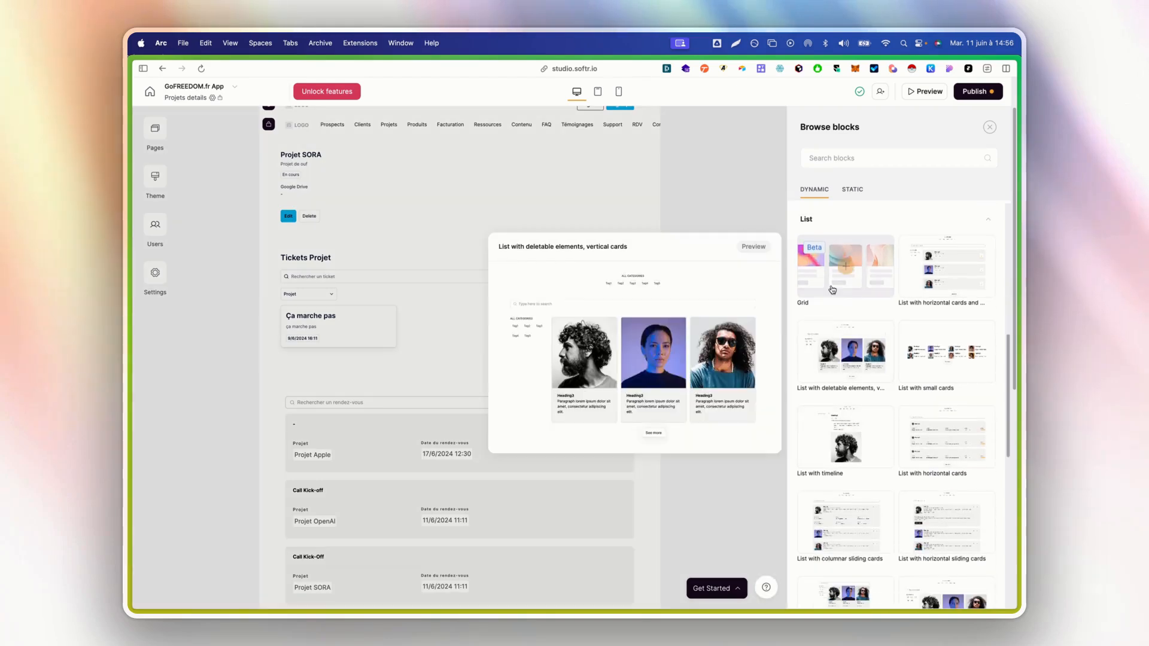
pyautogui.moveTo(846, 267)
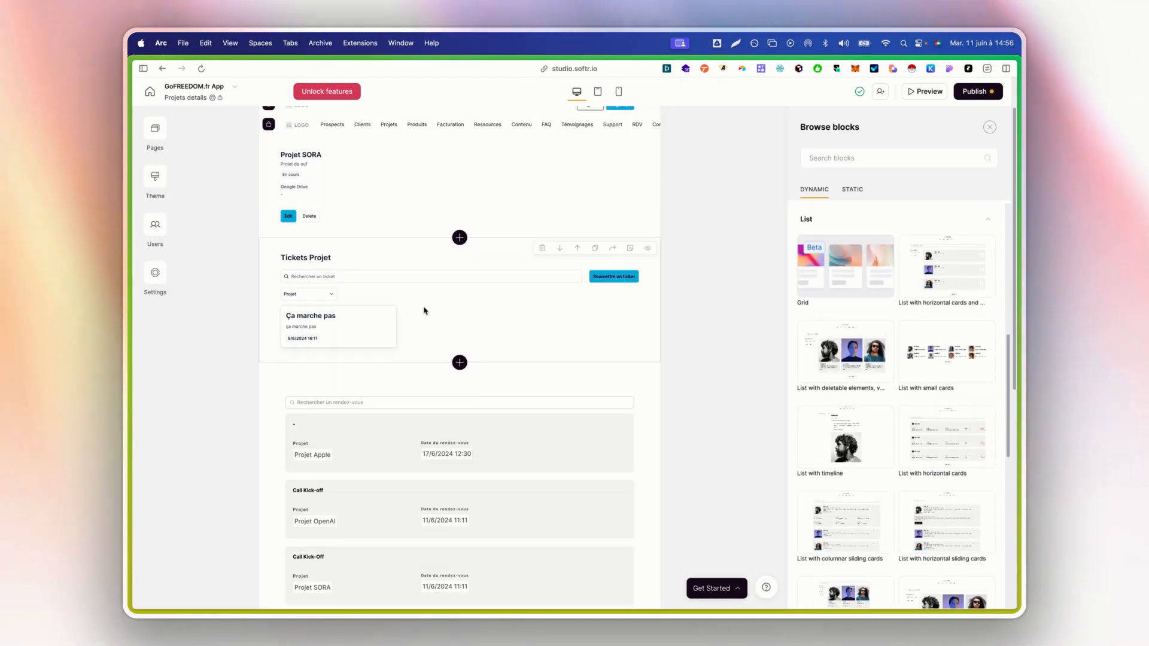
# Step: Start a filter condition on the Tickets Projet block and look through the available Support table fields
pyautogui.click(426, 310)
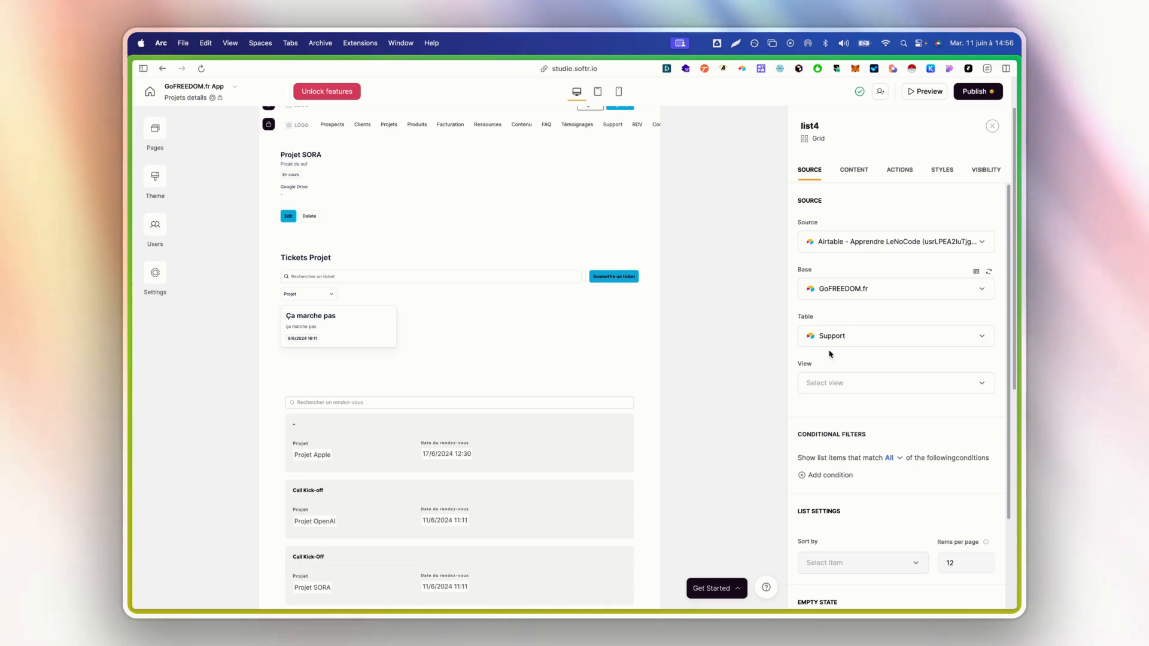
pyautogui.scroll(-1, 852, 366)
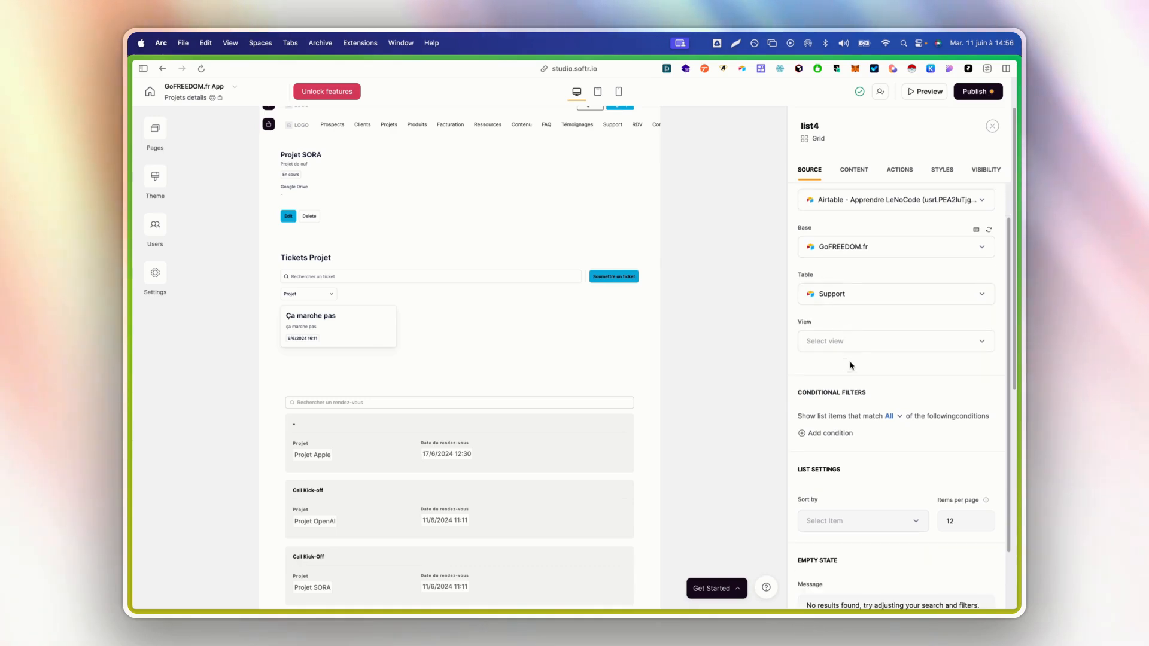
pyautogui.click(830, 433)
pyautogui.scroll(-1, 874, 446)
pyautogui.click(865, 426)
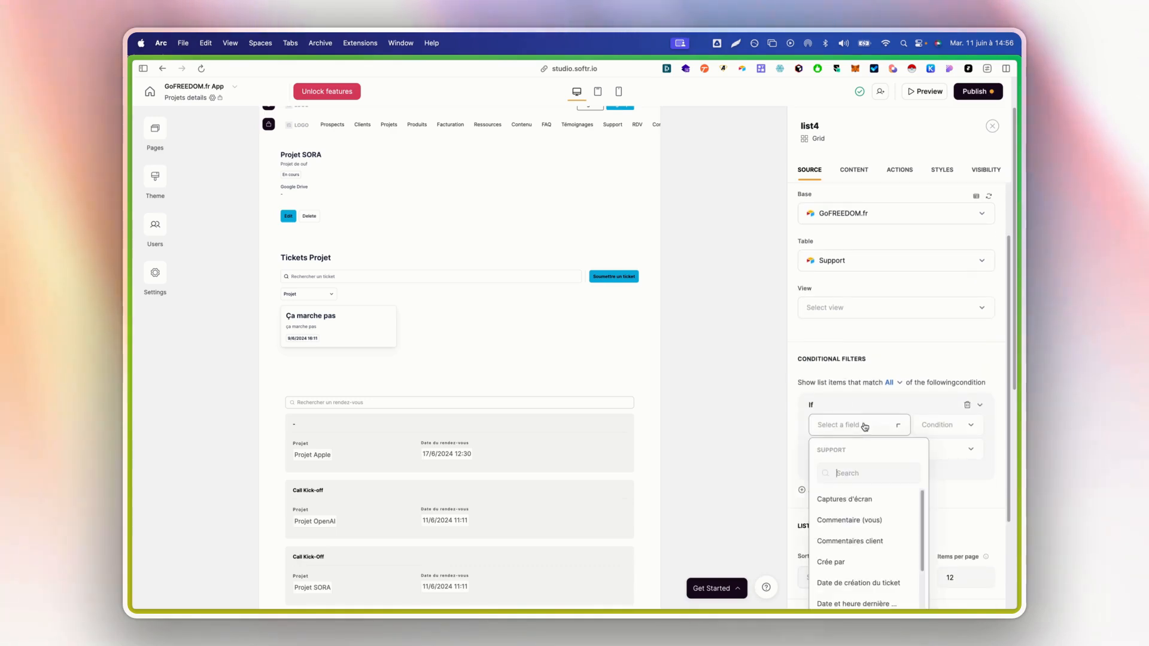
pyautogui.scroll(-3, 881, 524)
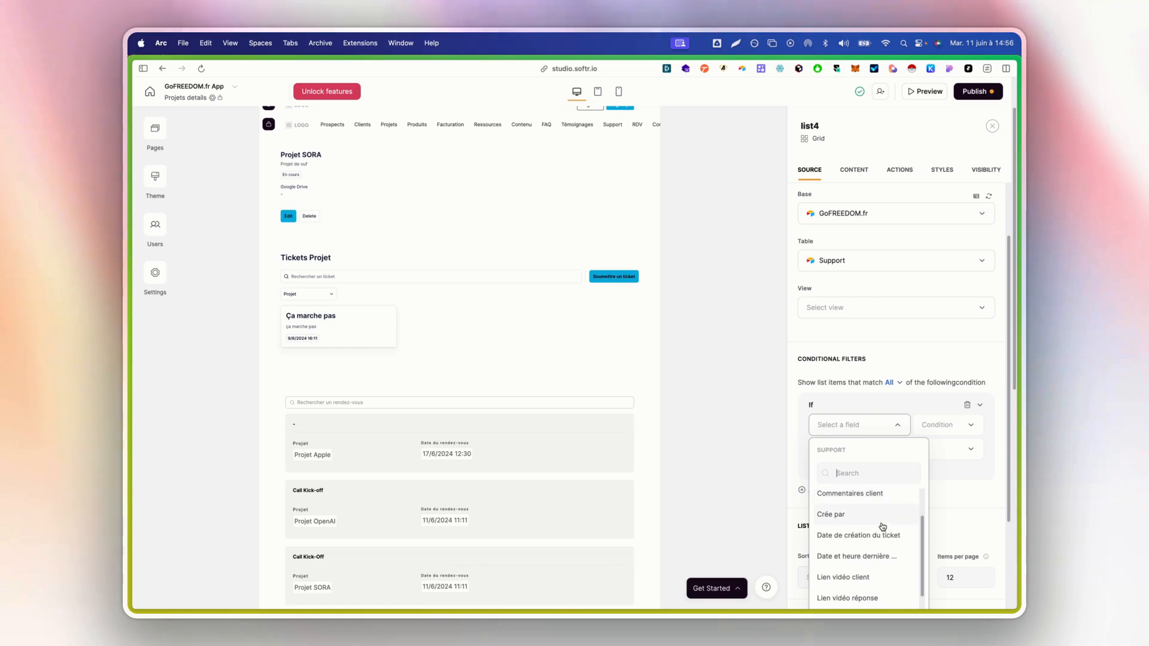
pyautogui.scroll(-3, 880, 525)
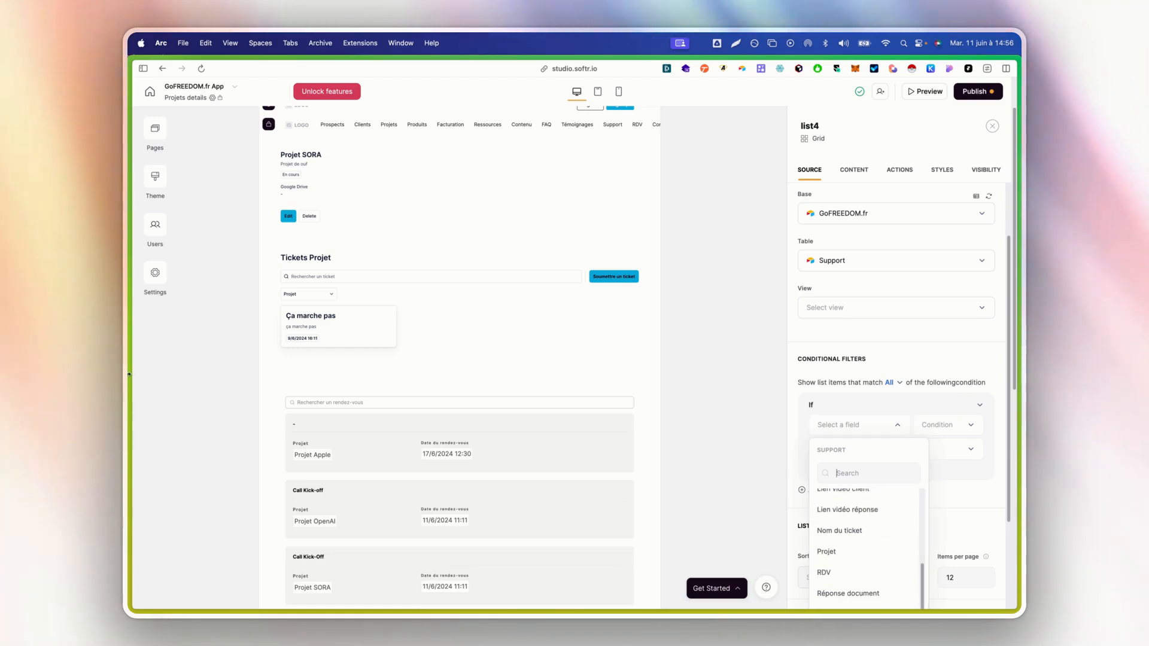
# Step: Switch to the Airtable Support table and add a client_id lookup field based on the Crée par field
pyautogui.moveTo(195, 256)
pyautogui.click(212, 150)
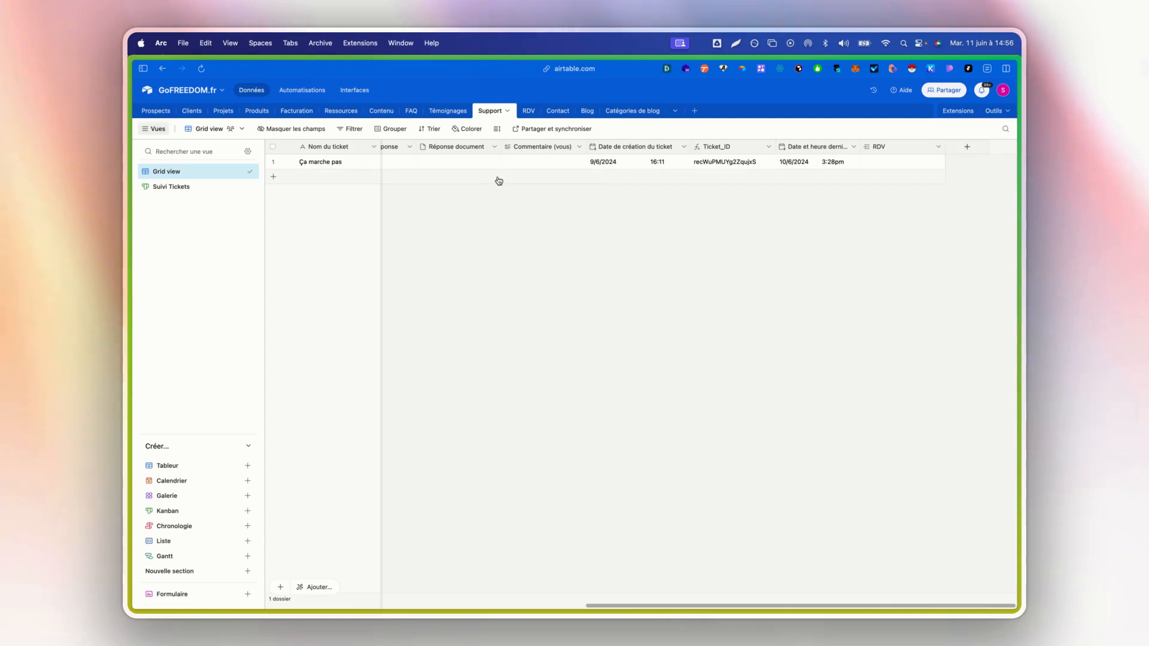
pyautogui.click(458, 147)
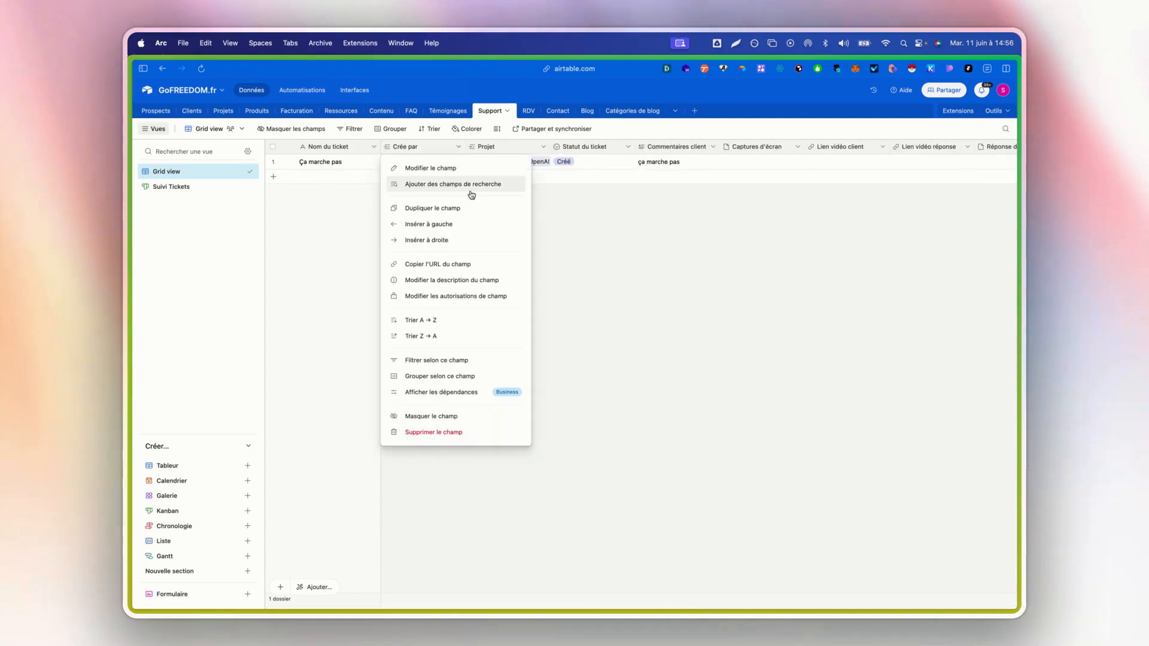
pyautogui.click(469, 183)
pyautogui.scroll(-10, 535, 359)
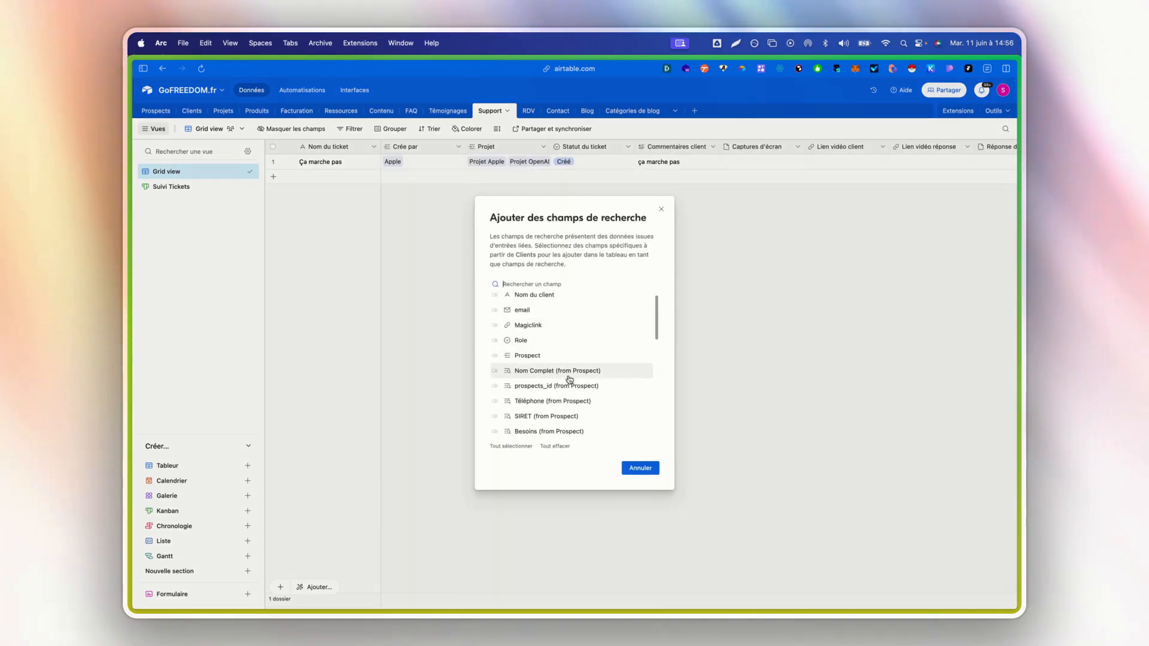
pyautogui.scroll(-1, 569, 380)
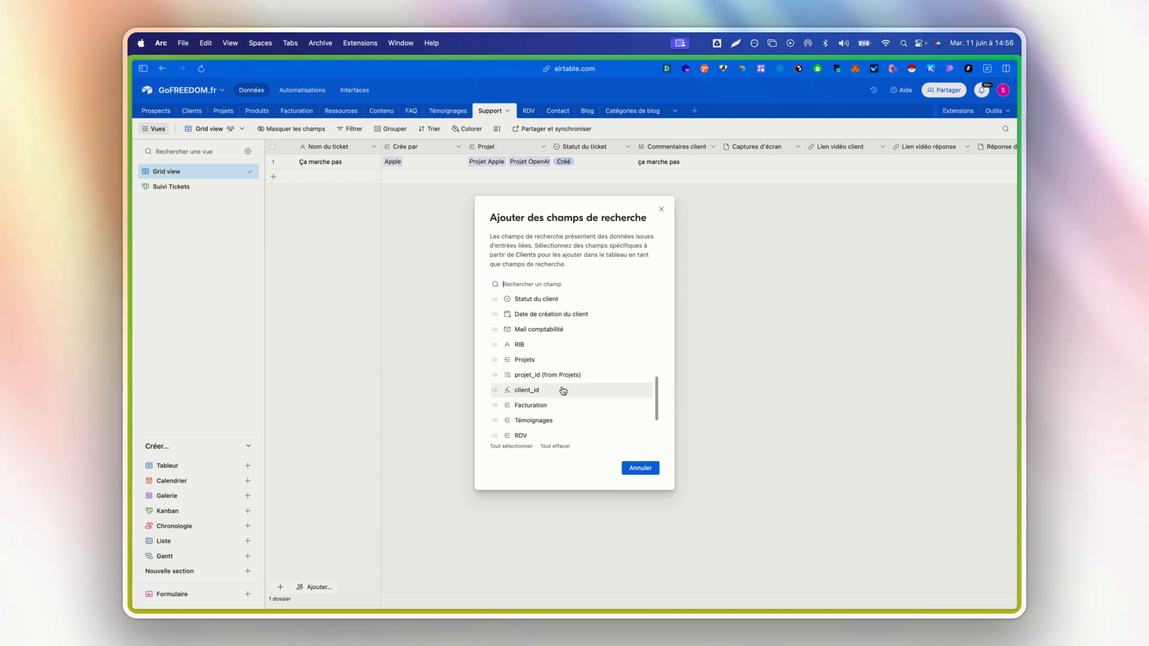
pyautogui.click(635, 391)
pyautogui.click(641, 468)
# Step: Close the Support, Fillout and 30 min meeting browser tabs, then return to Softr Studio and reload the page
pyautogui.moveTo(129, 421)
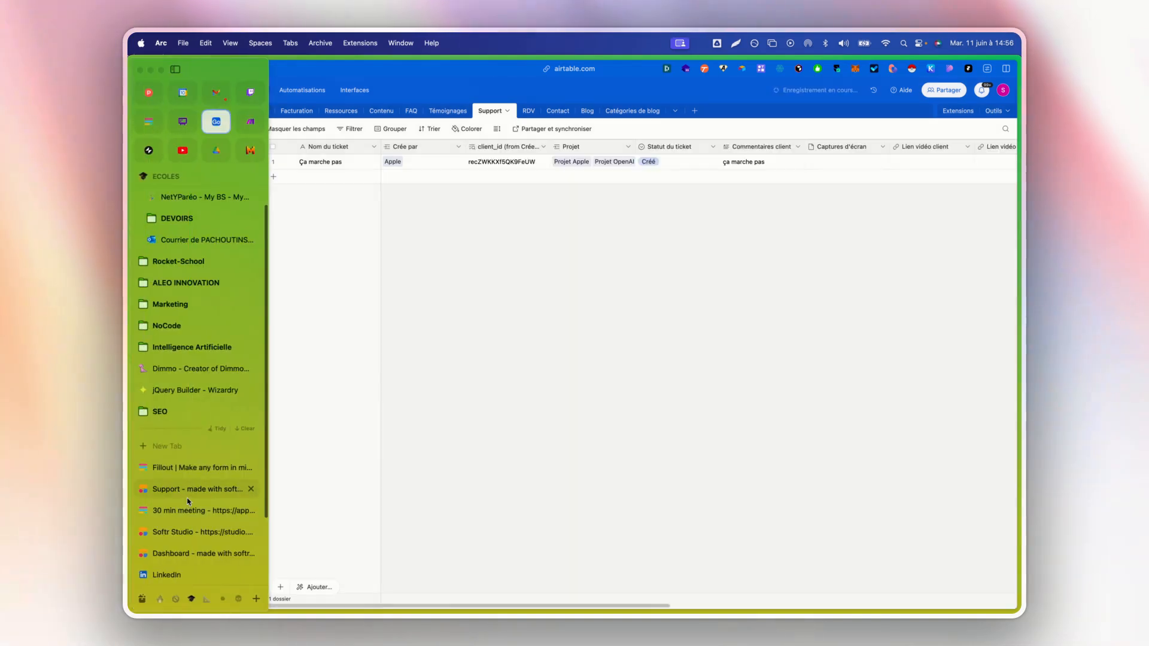
pyautogui.click(186, 494)
pyautogui.press('super+w')
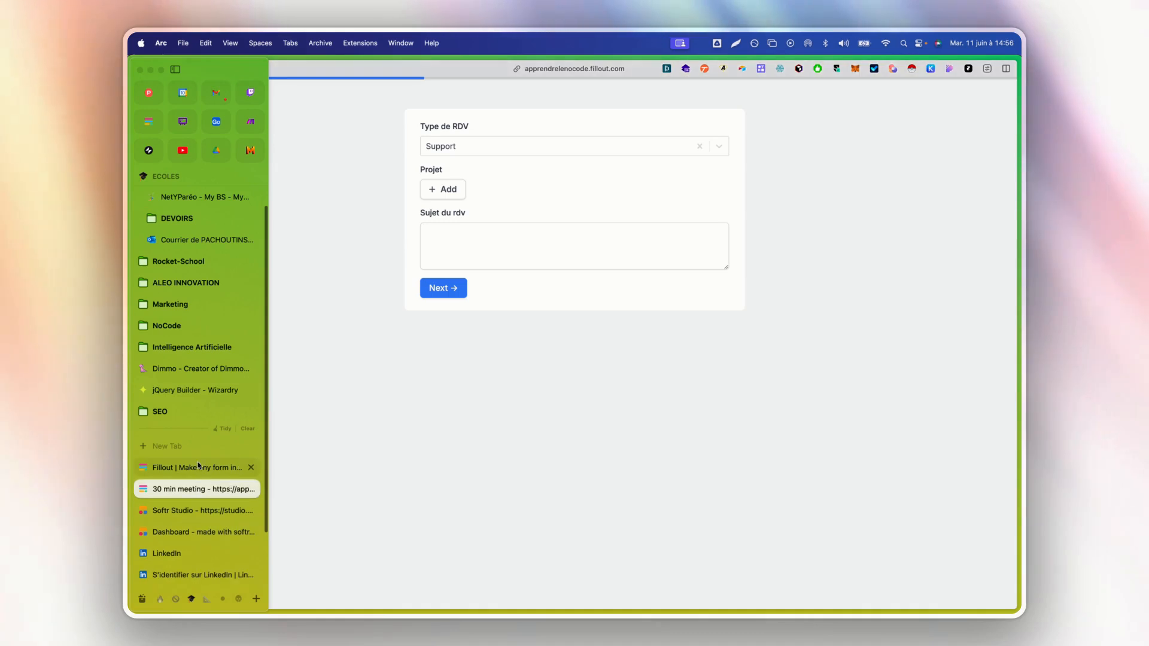
pyautogui.middleClick(198, 466)
pyautogui.middleClick(198, 469)
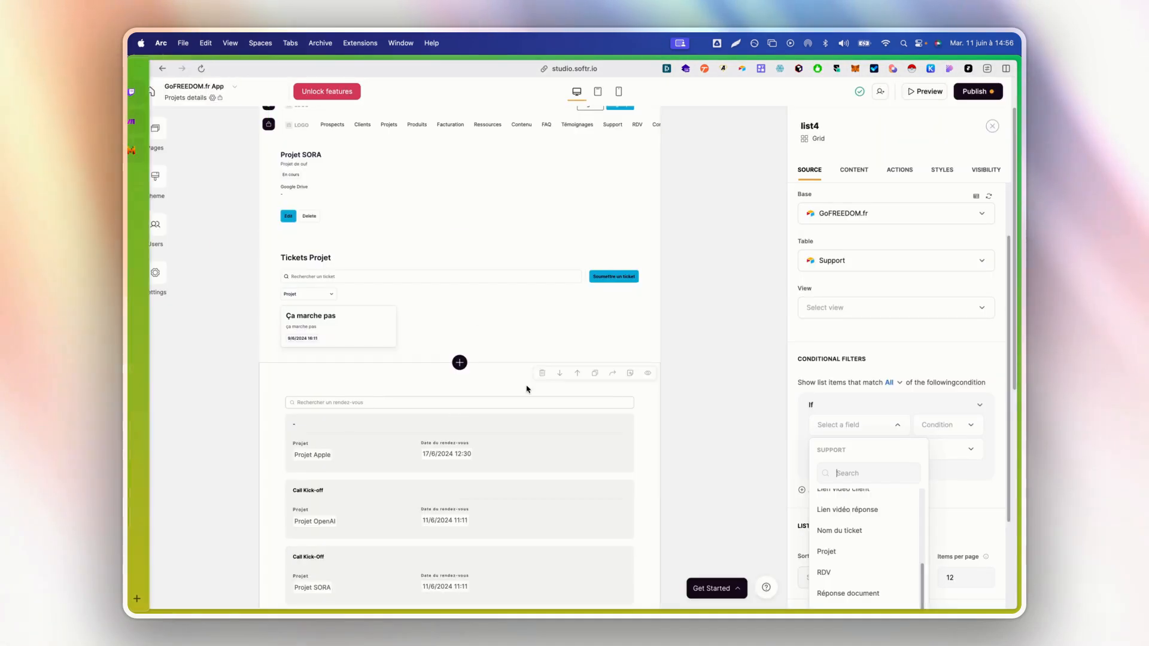
pyautogui.click(685, 348)
pyautogui.press('super+r')
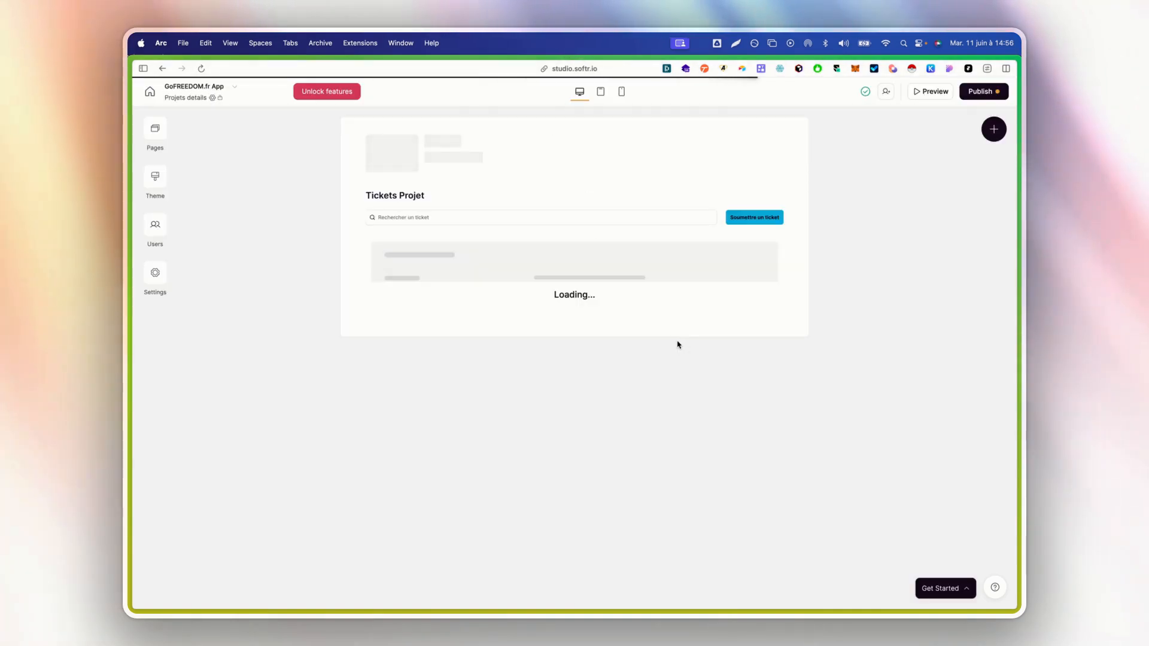
# Step: Filter the Tickets Projet block to items whose client_id (from Crée par) includes any of the logged-in user's client_id
pyautogui.click(411, 509)
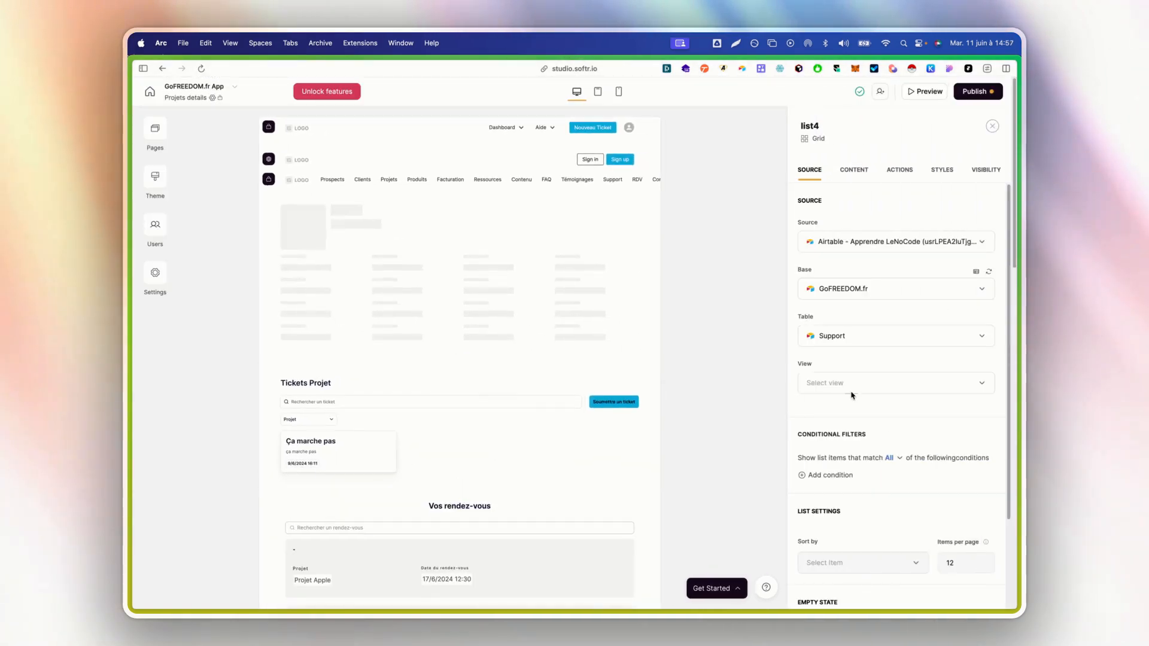
pyautogui.click(840, 485)
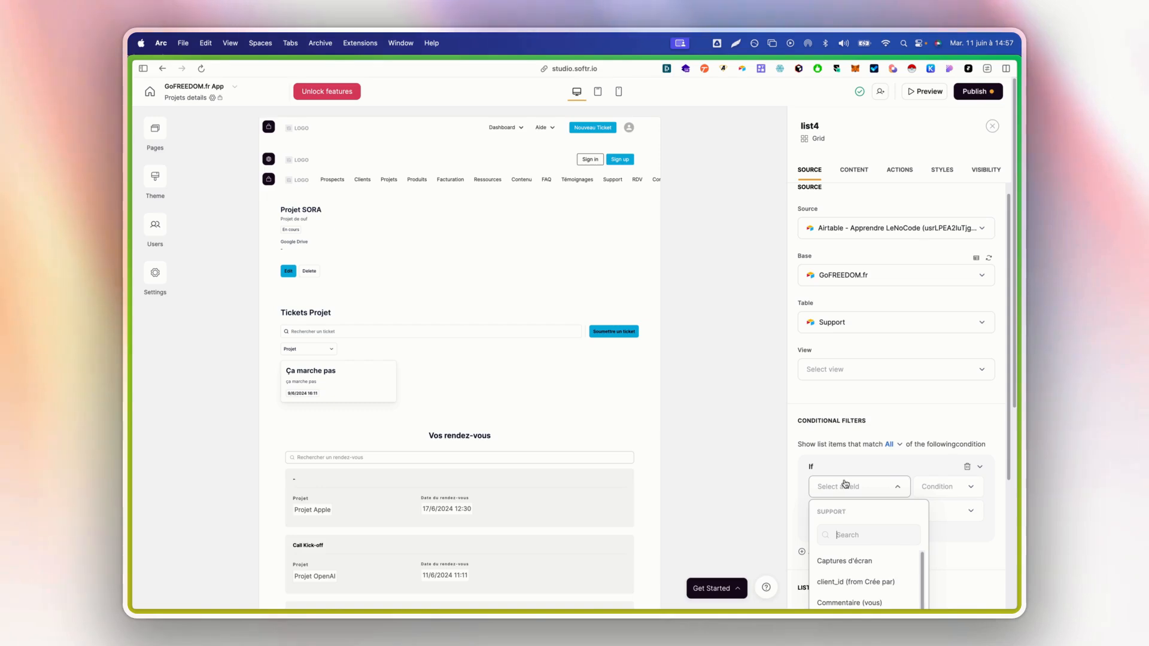
pyautogui.click(862, 506)
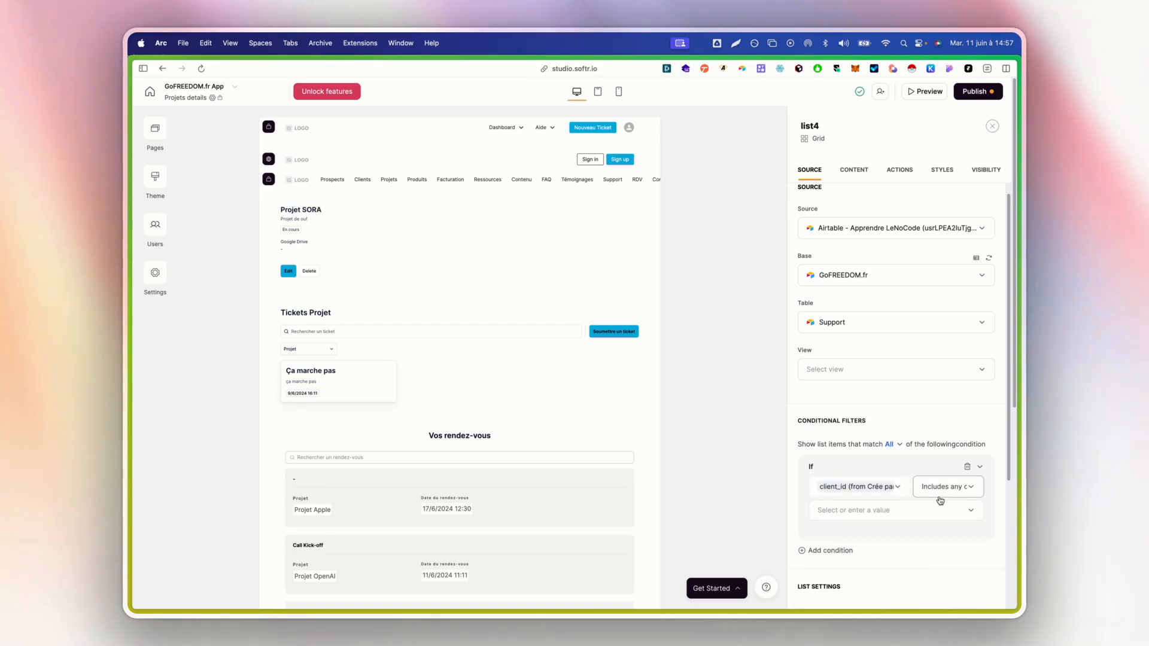
pyautogui.click(939, 495)
pyautogui.click(943, 492)
pyautogui.click(874, 510)
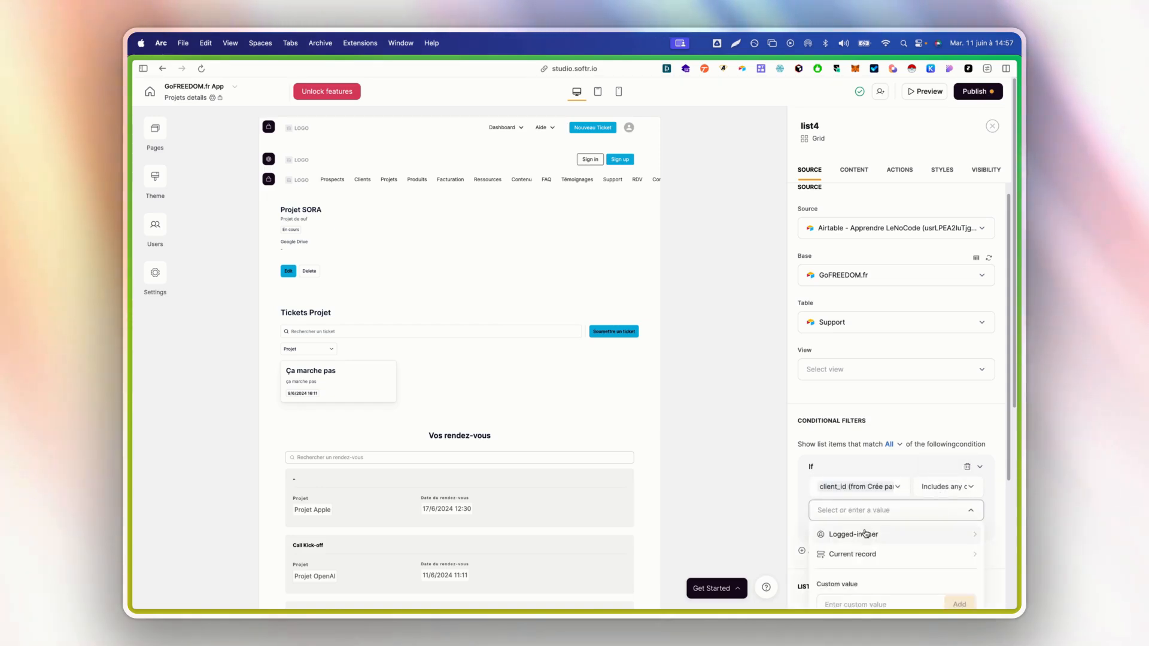
pyautogui.scroll(-2, 873, 532)
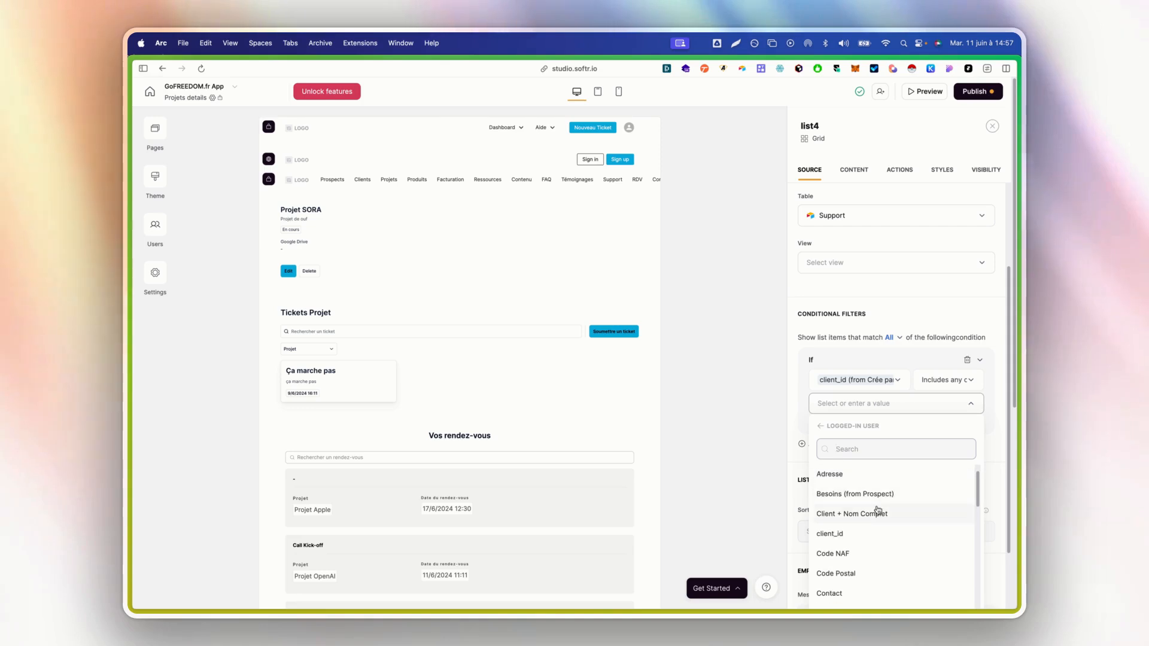
pyautogui.click(865, 554)
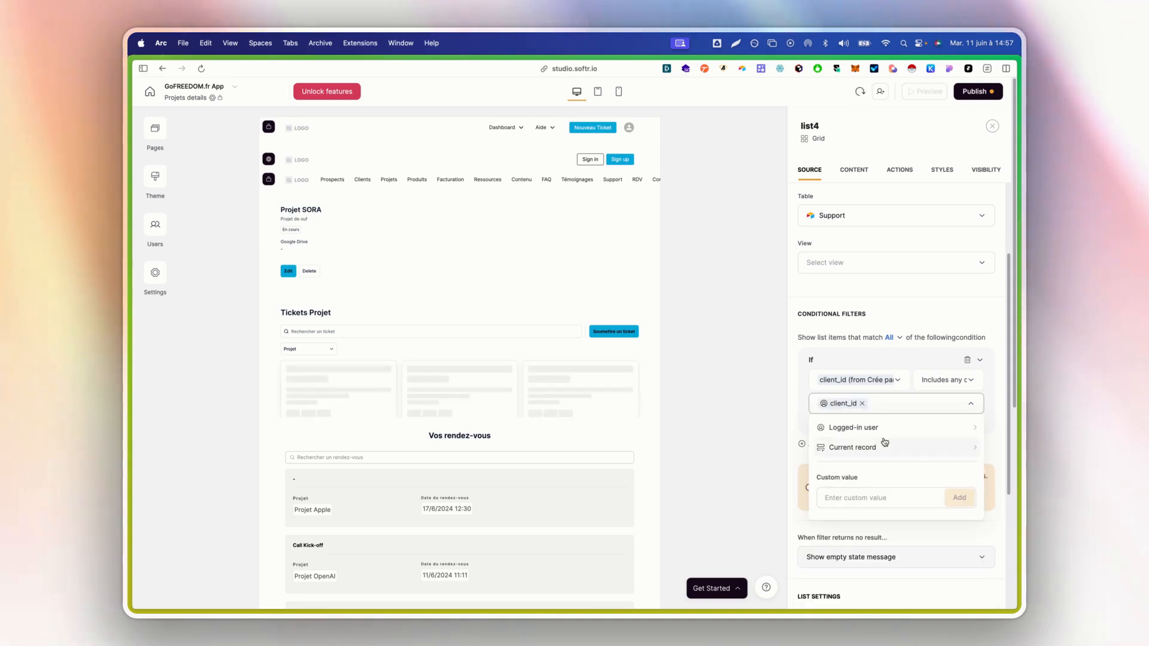
pyautogui.click(889, 358)
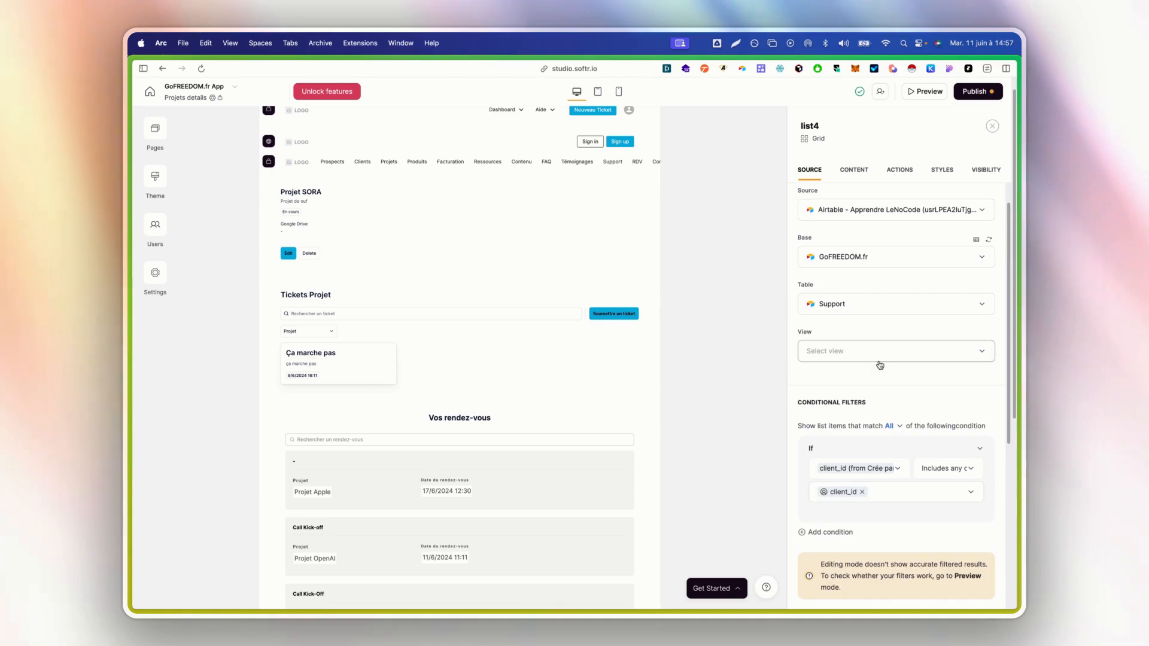
# Step: Set the Tickets Projet block's empty state message to "Aucun ticket pour le moment"
pyautogui.scroll(-5, 878, 368)
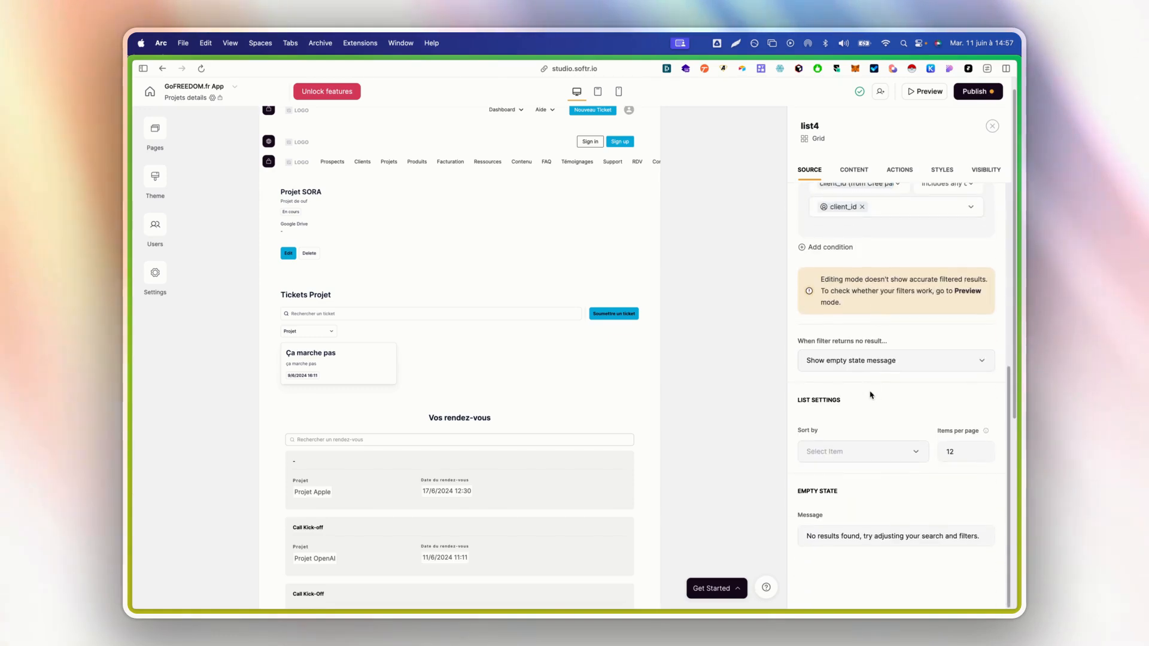
pyautogui.click(873, 370)
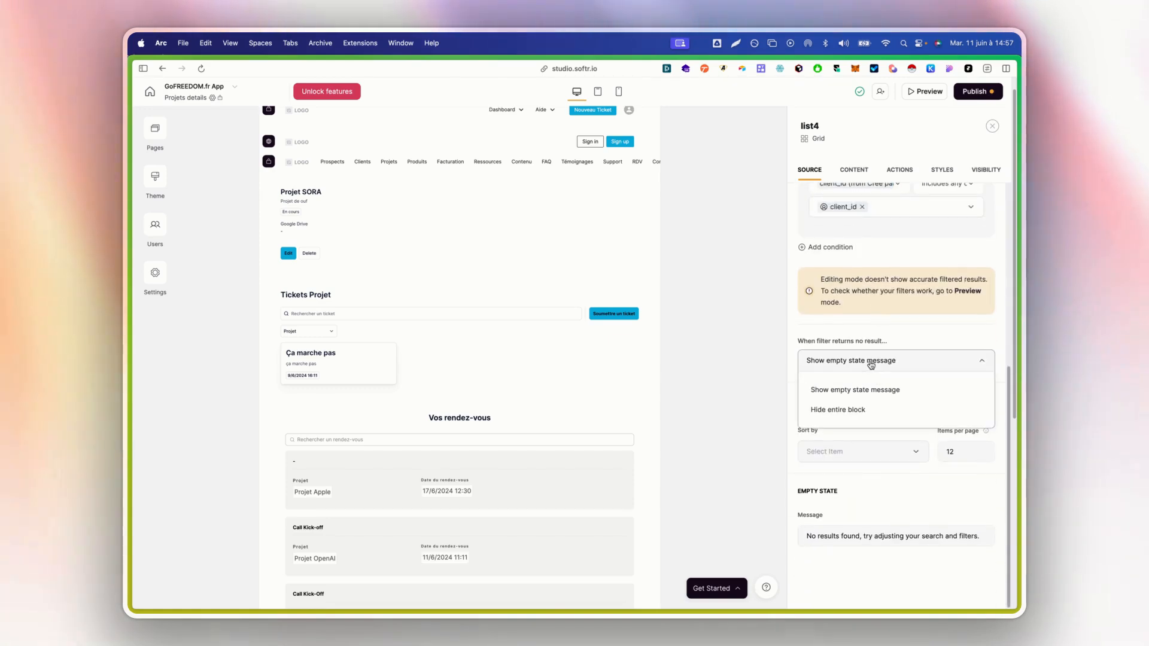
pyautogui.click(871, 366)
pyautogui.tripleClick(837, 540)
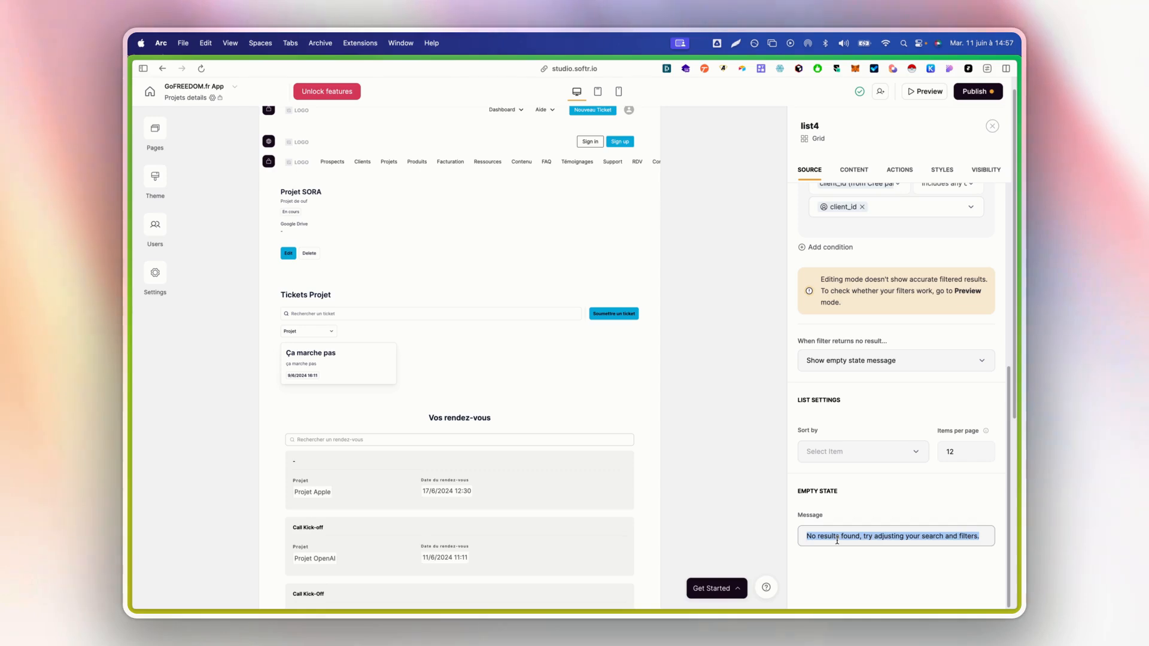
pyautogui.write('Aucun ticket p')
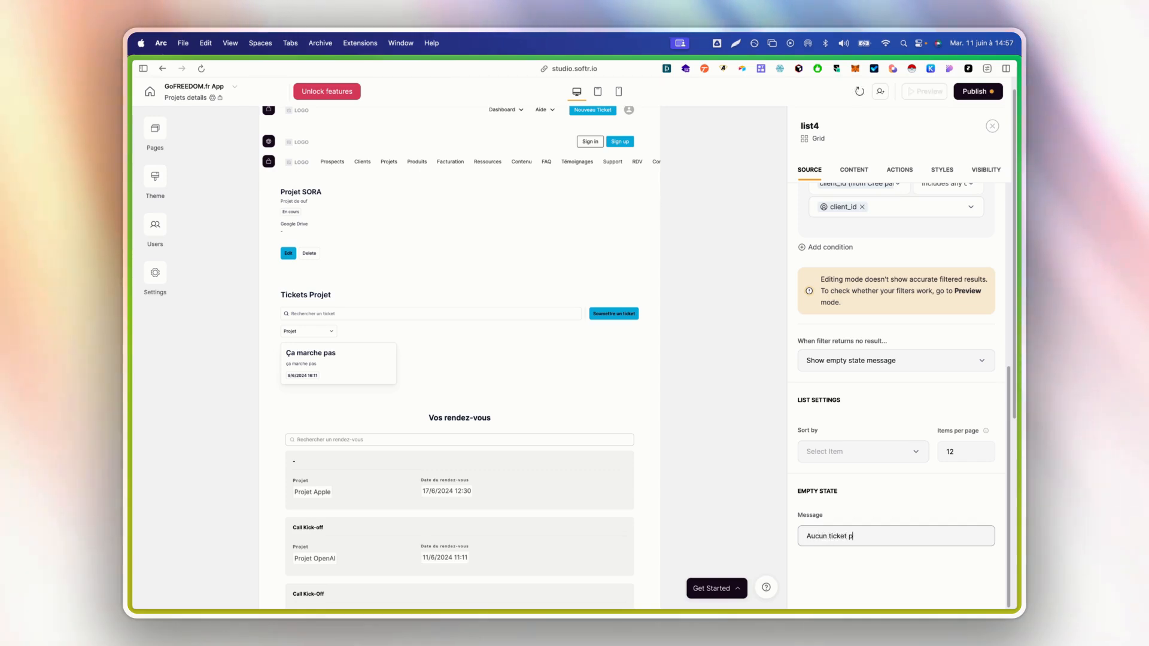
pyautogui.write('our le moment')
# Step: Sort the Tickets Projet list by Date de création du ticket // Z - A
pyautogui.click(838, 451)
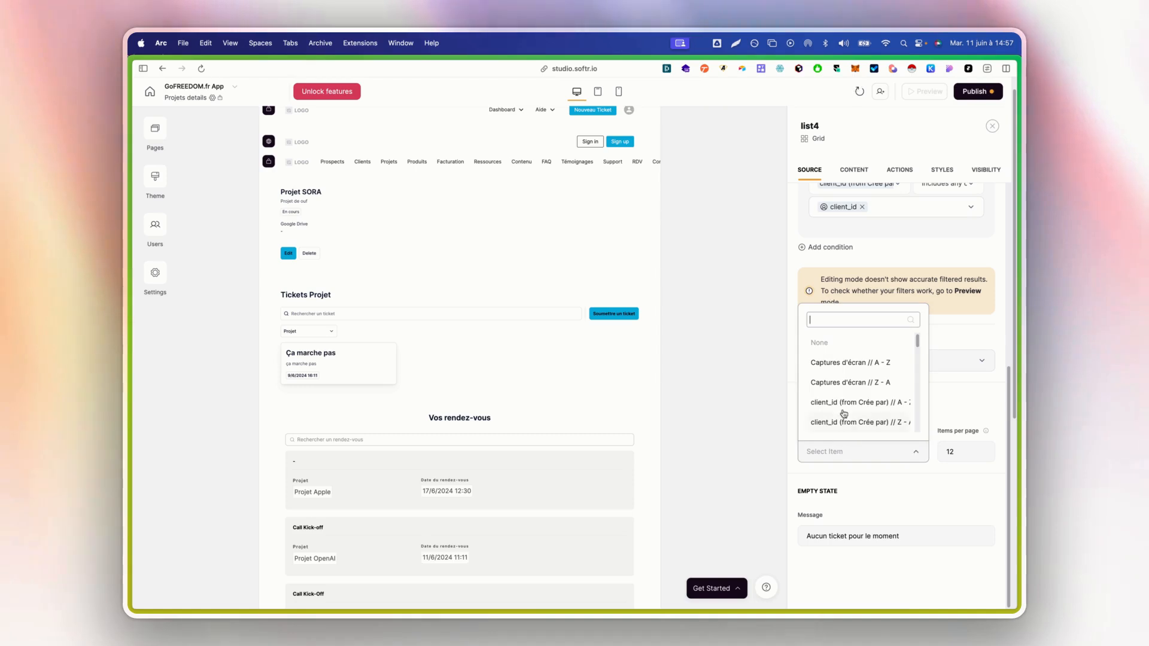
pyautogui.scroll(-5, 866, 409)
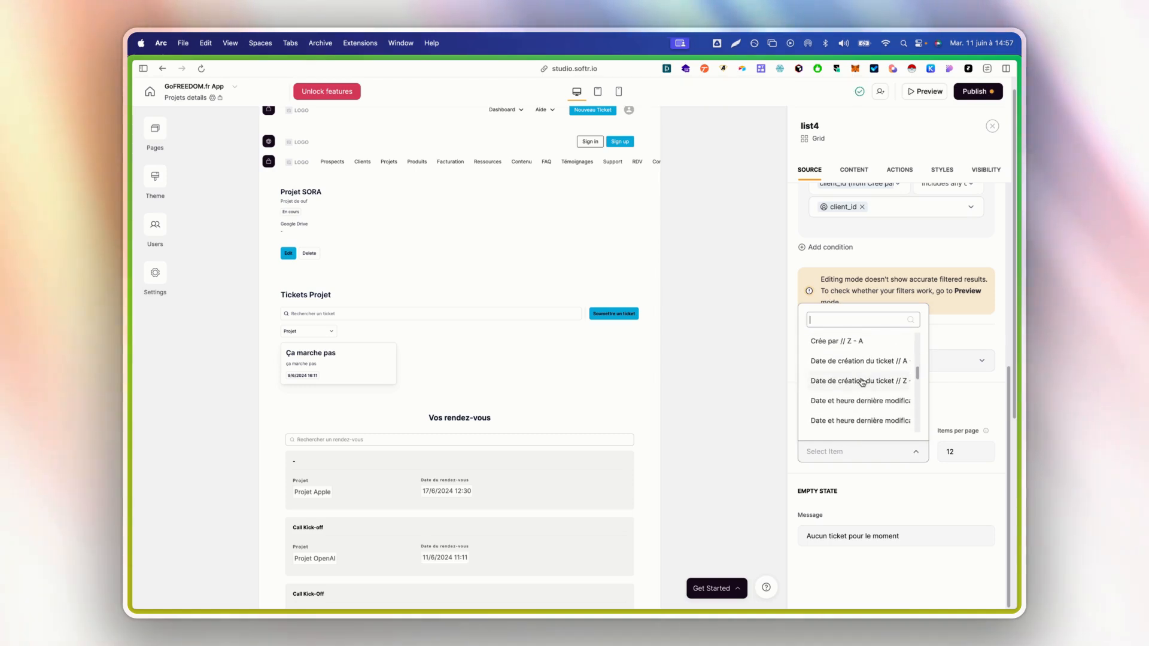
pyautogui.click(862, 380)
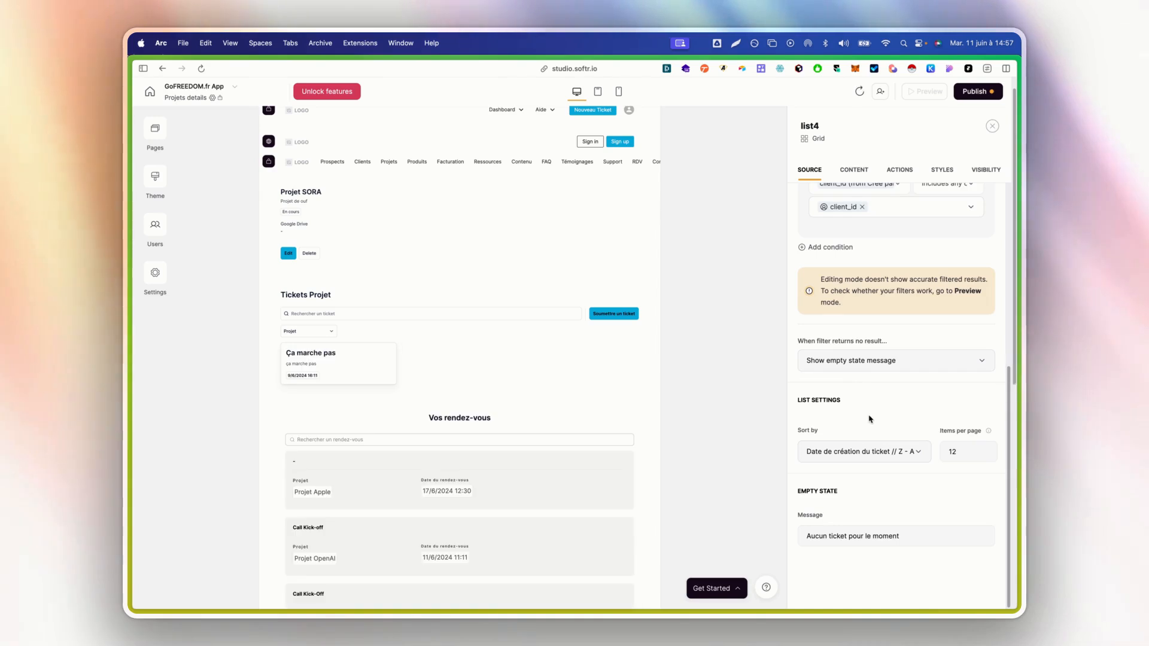
# Step: Show the Lien vidéo client cover media field on the Tickets Projet cards and set its content to None
pyautogui.scroll(5, 862, 386)
pyautogui.click(851, 172)
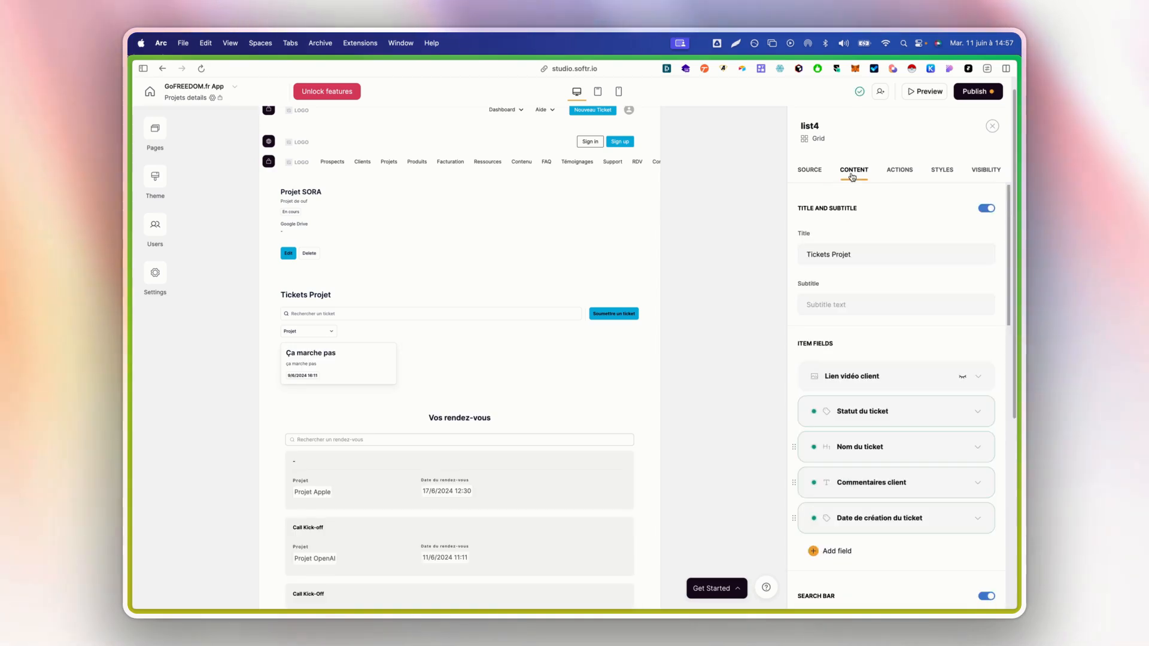
pyautogui.click(858, 252)
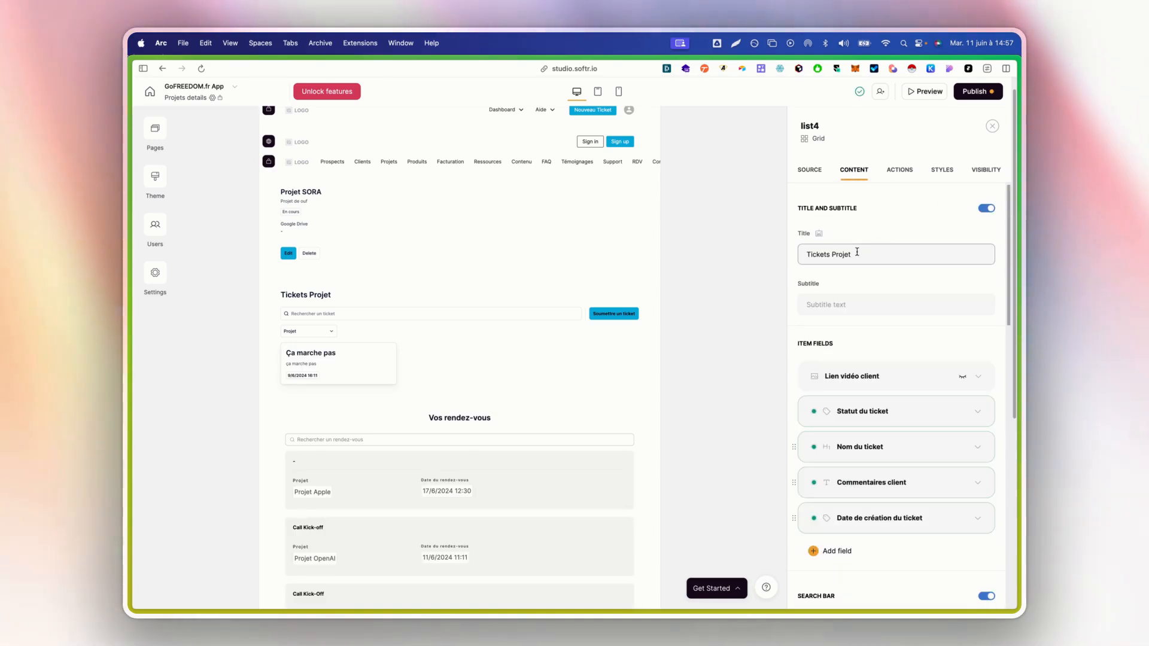
pyautogui.scroll(-1, 889, 347)
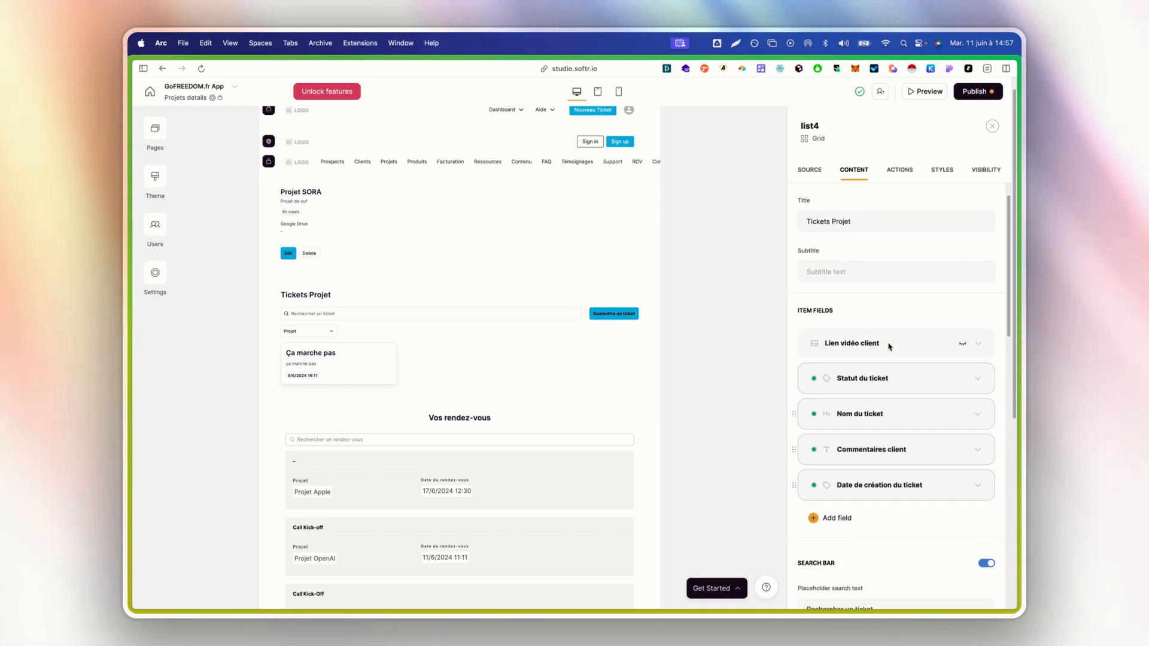
pyautogui.click(962, 344)
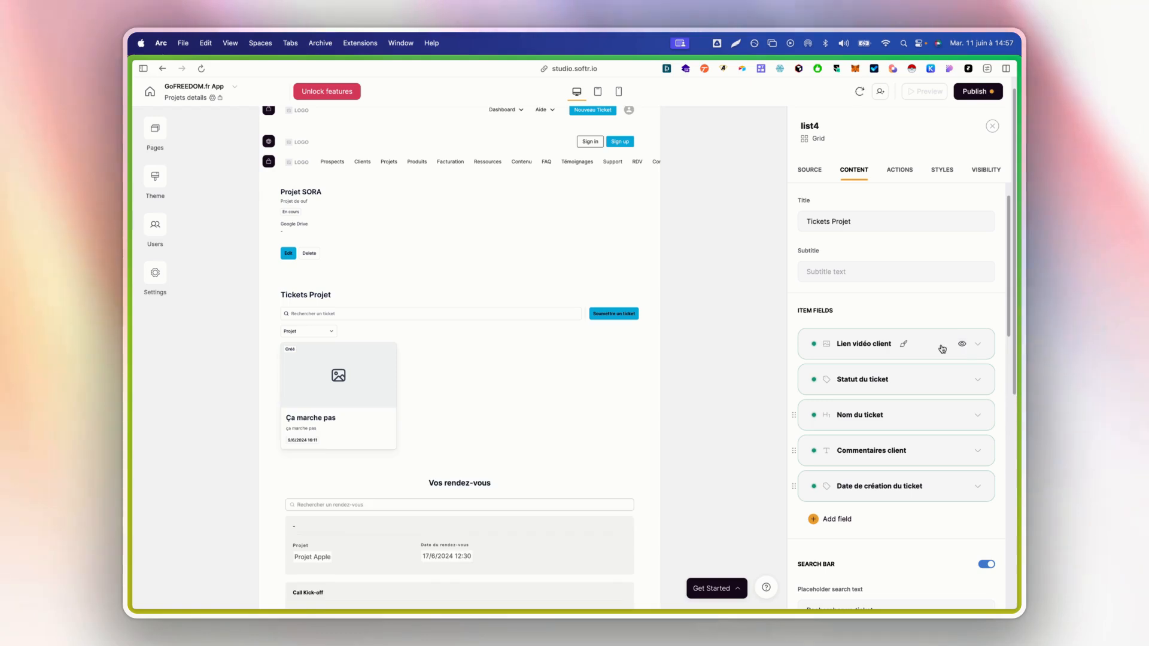
pyautogui.click(940, 350)
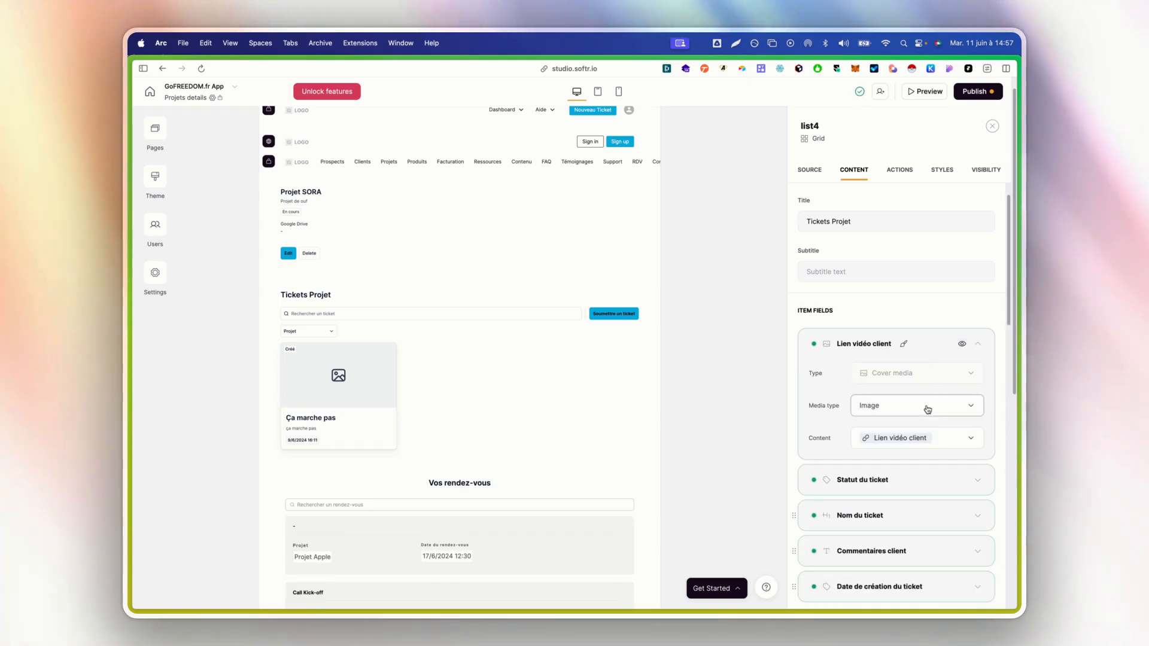
pyautogui.click(927, 409)
pyautogui.click(918, 437)
pyautogui.click(918, 440)
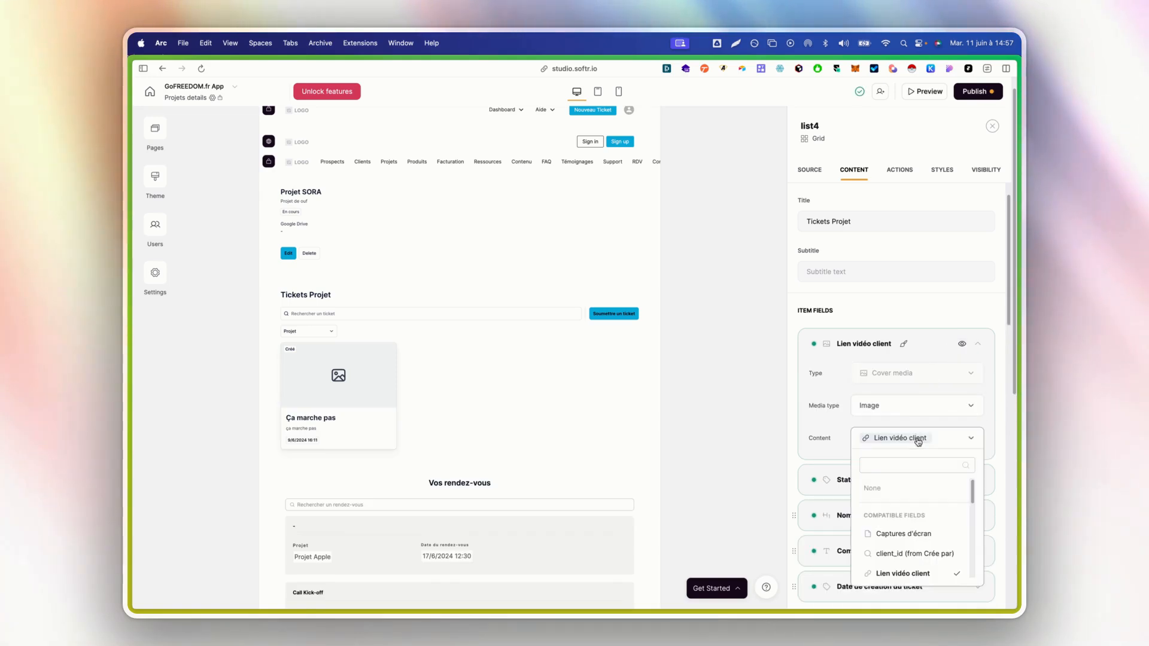
pyautogui.click(914, 488)
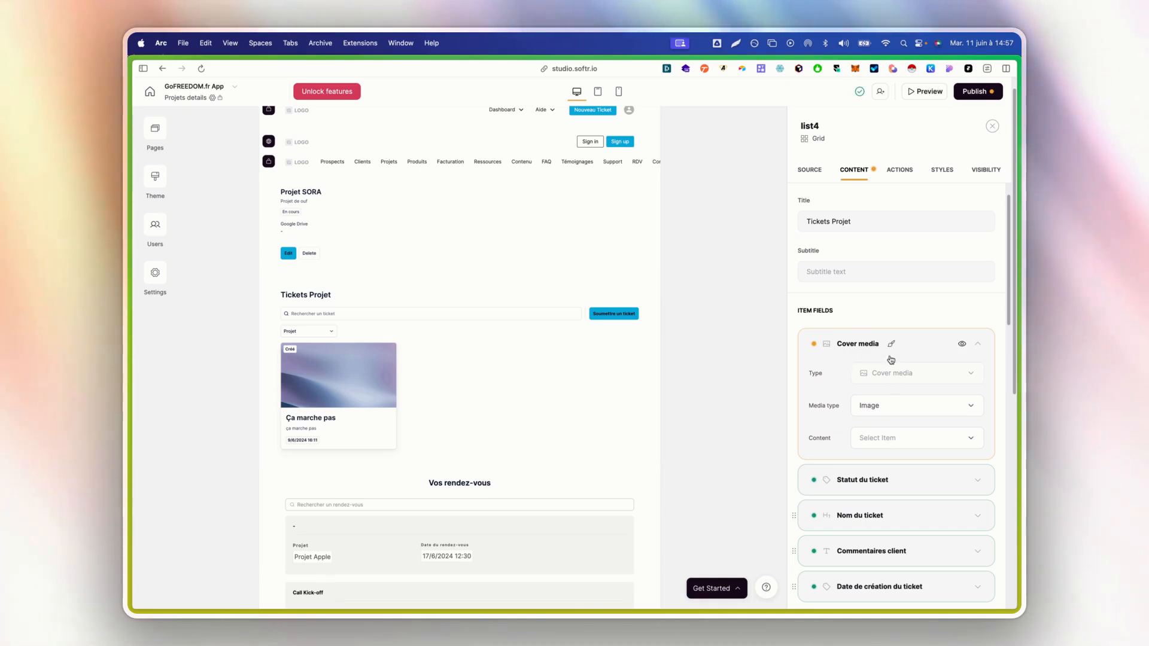
pyautogui.click(962, 344)
pyautogui.scroll(-2, 925, 371)
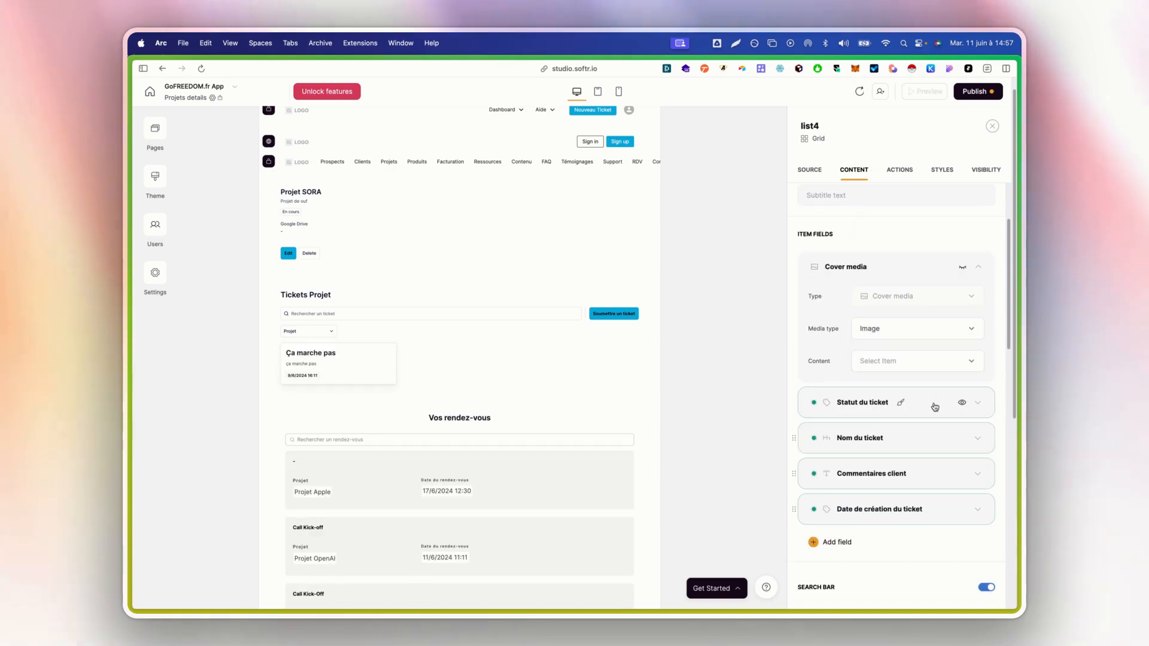
pyautogui.click(935, 405)
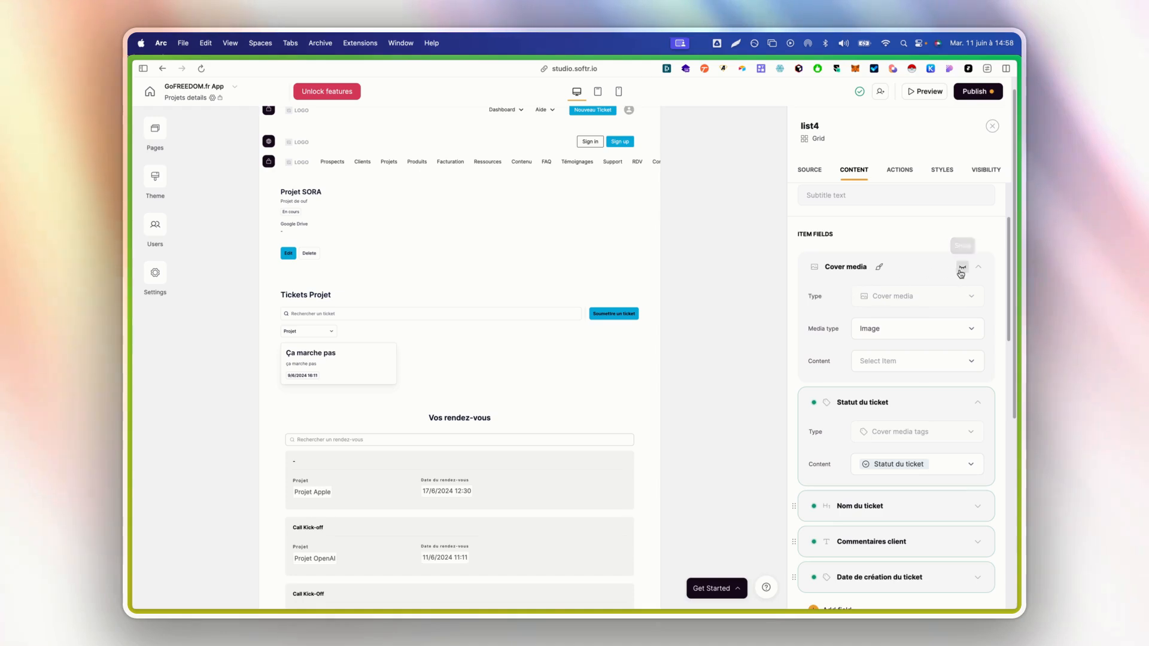
pyautogui.click(962, 268)
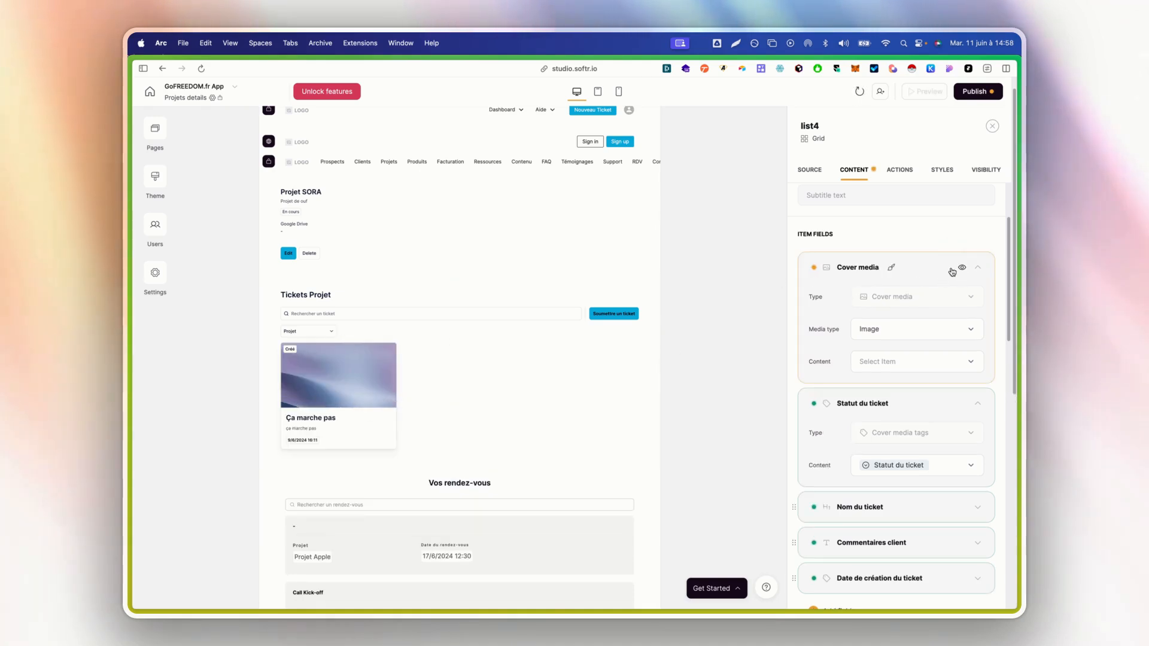
# Step: Hide the Statut du ticket cover media tag and review the settings of the Nom du ticket and Commentaires client fields
pyautogui.click(977, 268)
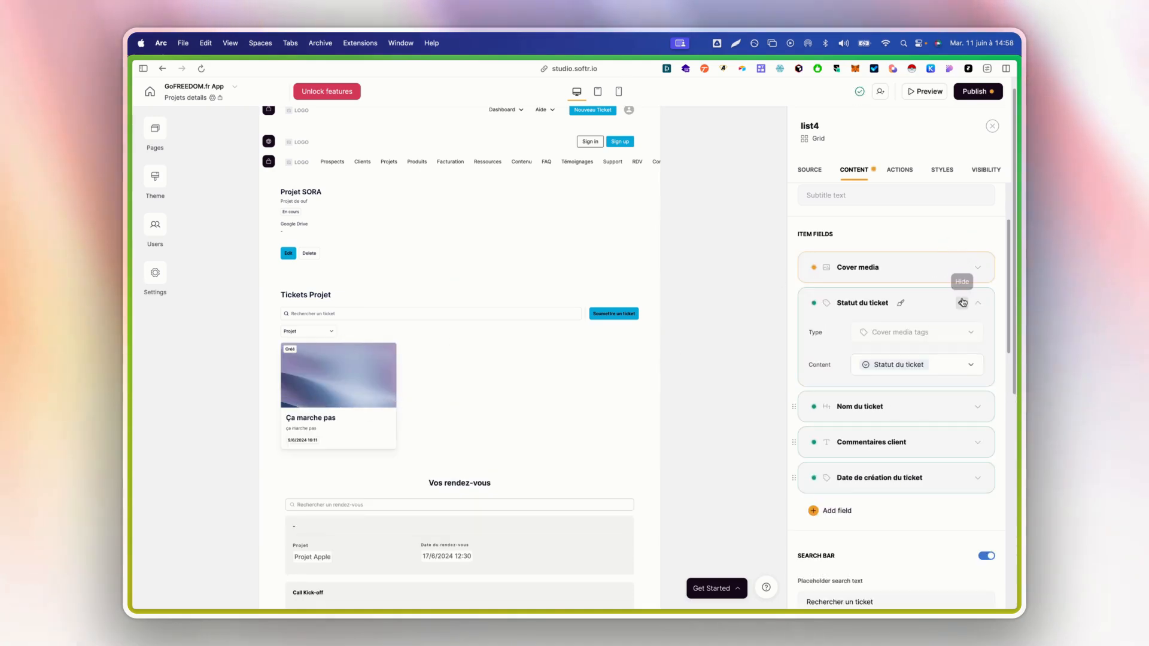
pyautogui.click(962, 302)
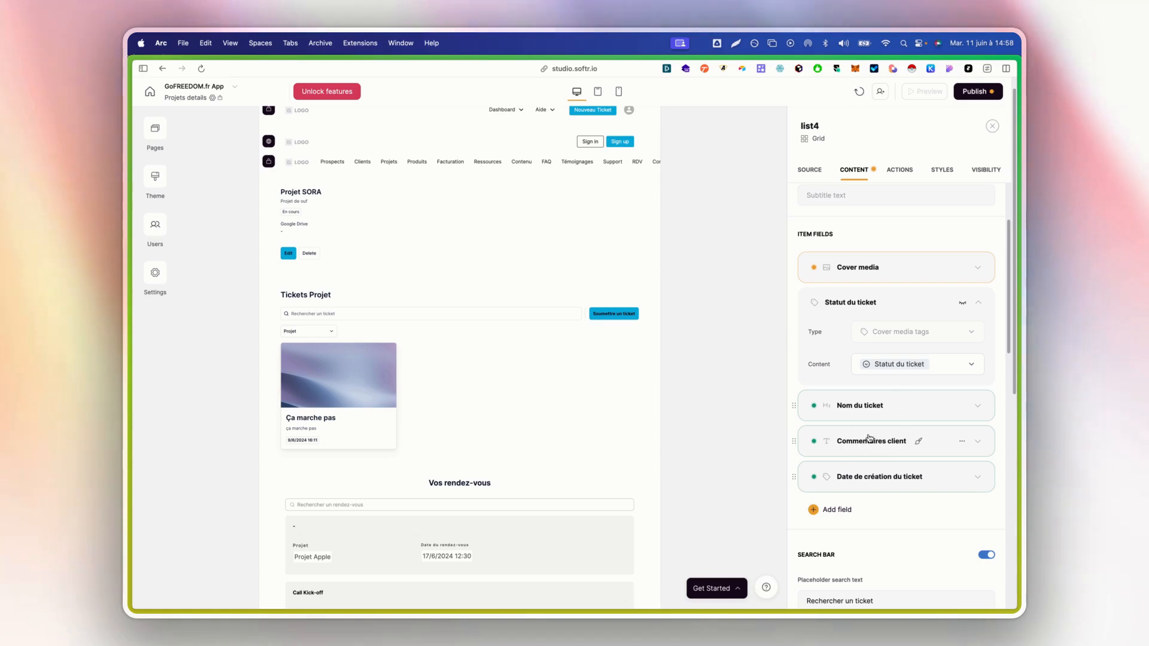
pyautogui.scroll(-2, 862, 413)
pyautogui.click(859, 359)
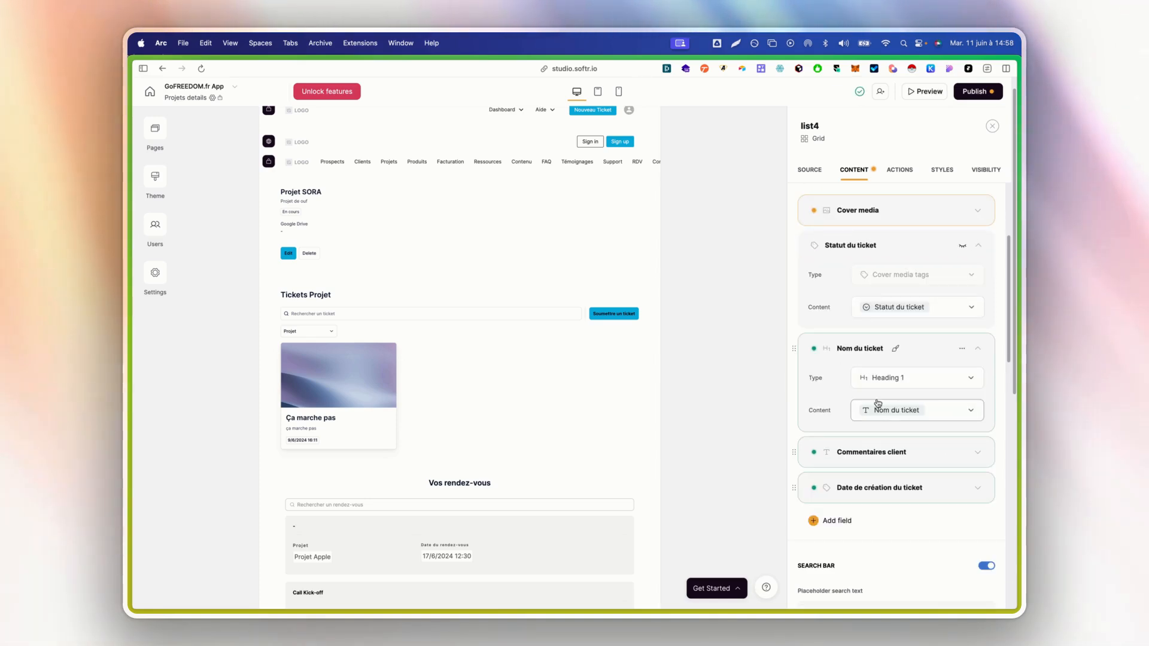
pyautogui.click(894, 417)
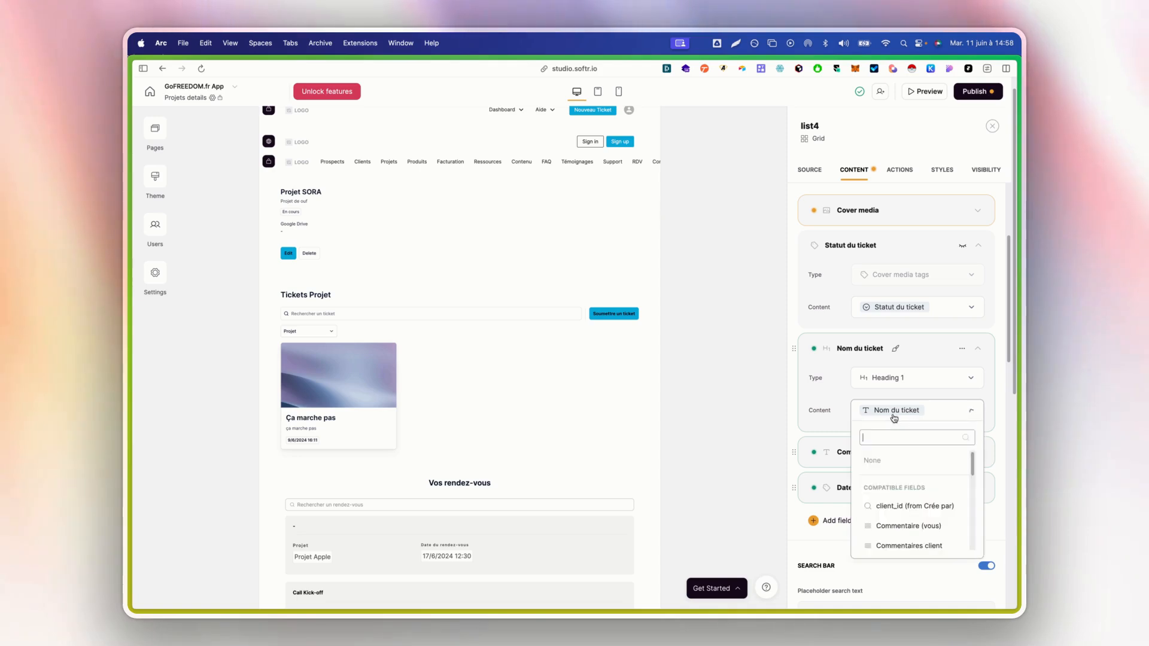
pyautogui.click(894, 418)
pyautogui.click(877, 446)
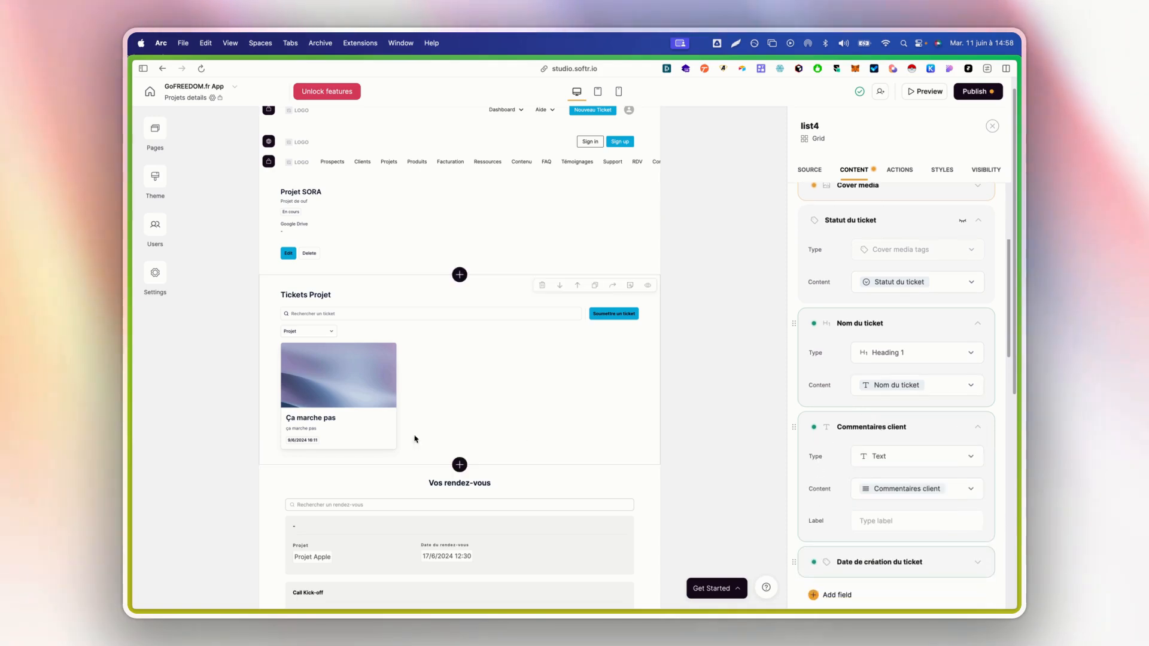
# Step: Move the Date de création du ticket field above Commentaires client in the item fields
pyautogui.scroll(-1, 857, 433)
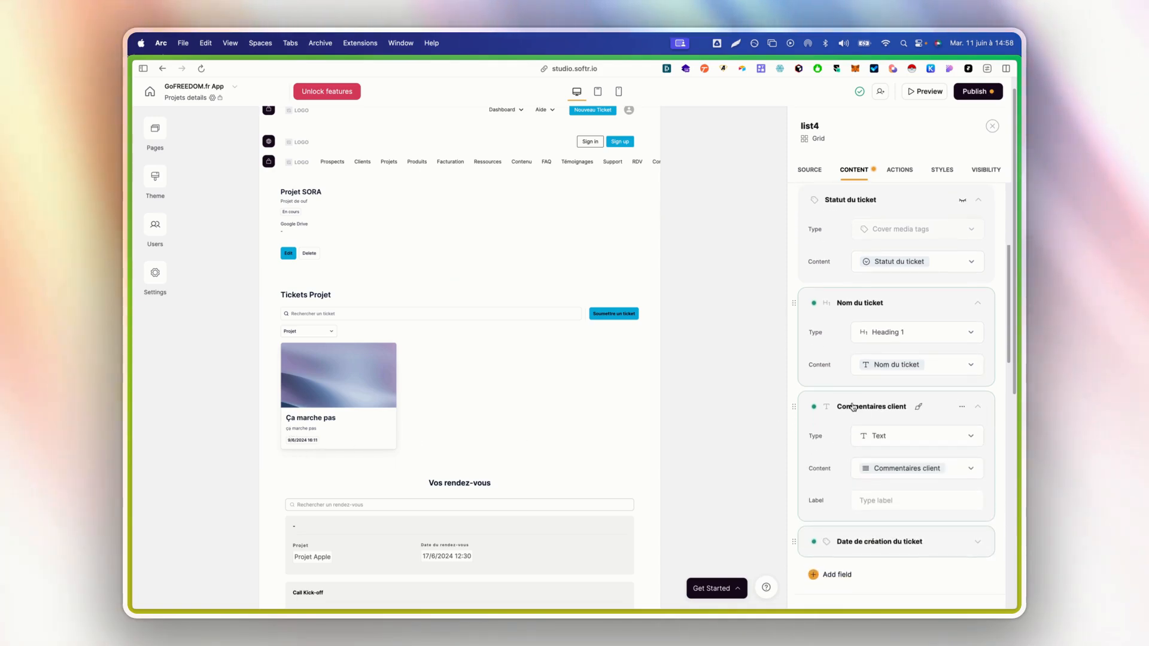
pyautogui.click(853, 409)
pyautogui.moveTo(793, 442); pyautogui.dragTo(791, 403)
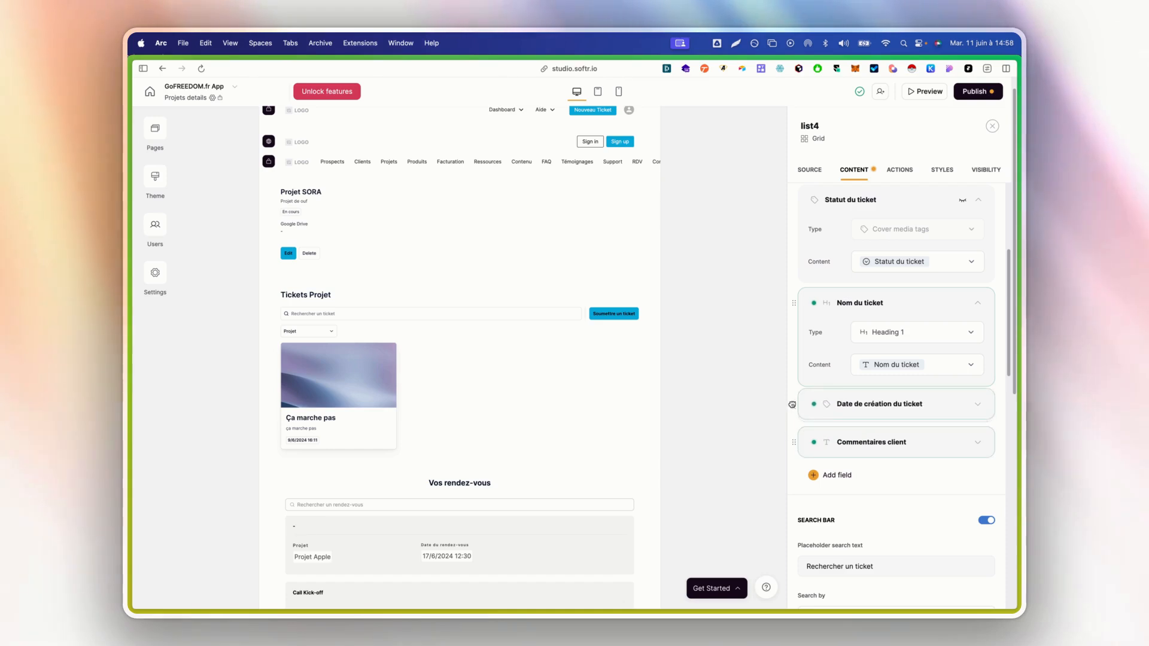
# Step: Duplicate the Date de création du ticket tag field and set the copy's content to Statut du ticket
pyautogui.click(962, 407)
pyautogui.click(938, 428)
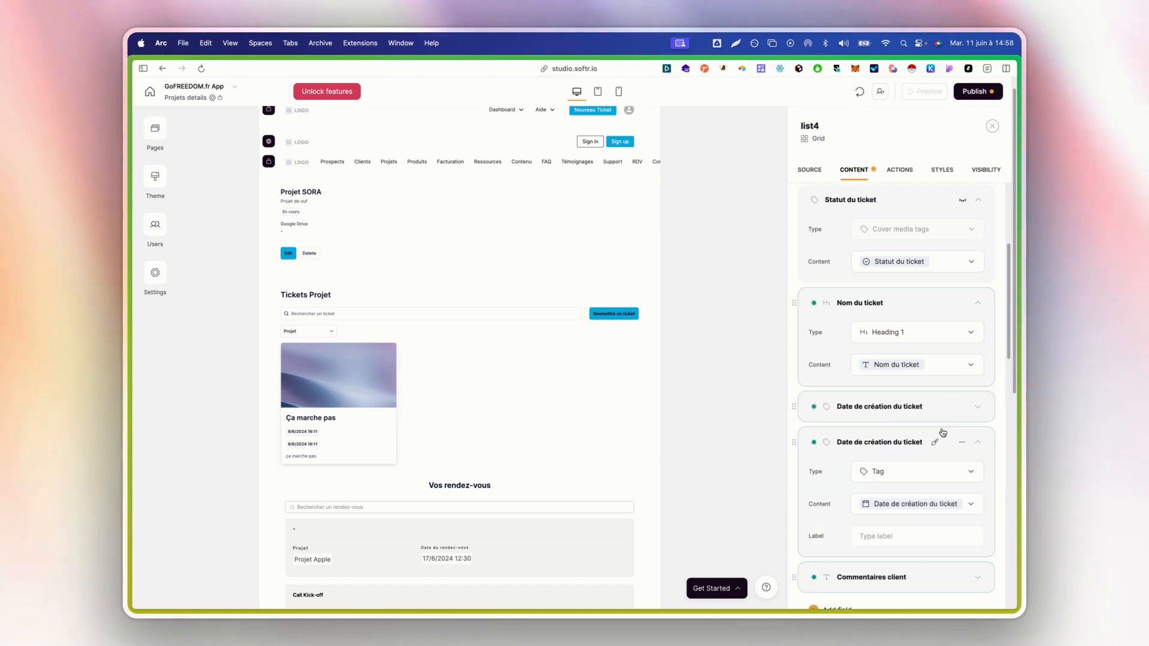
pyautogui.click(916, 504)
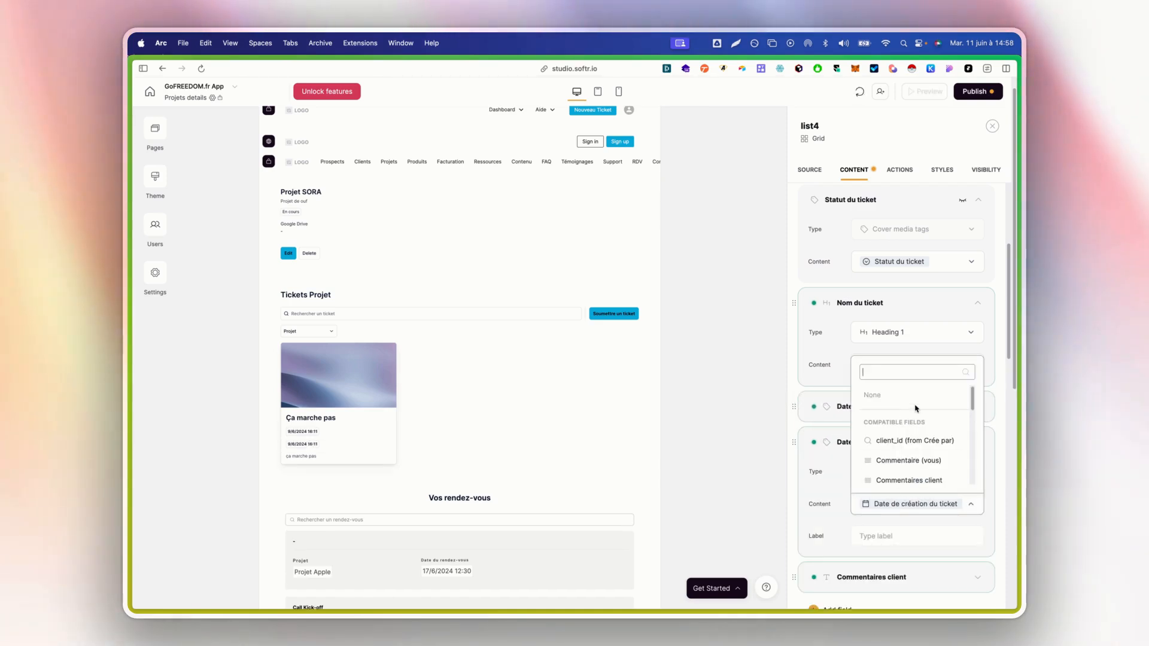
pyautogui.write('st')
pyautogui.click(912, 471)
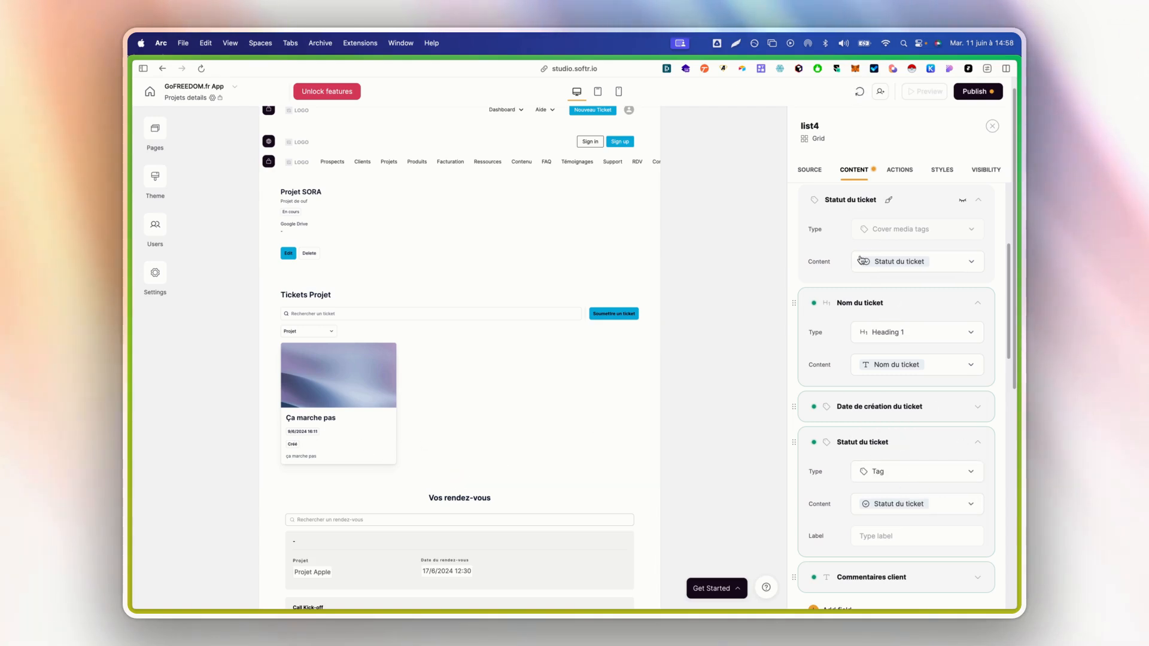
pyautogui.click(869, 442)
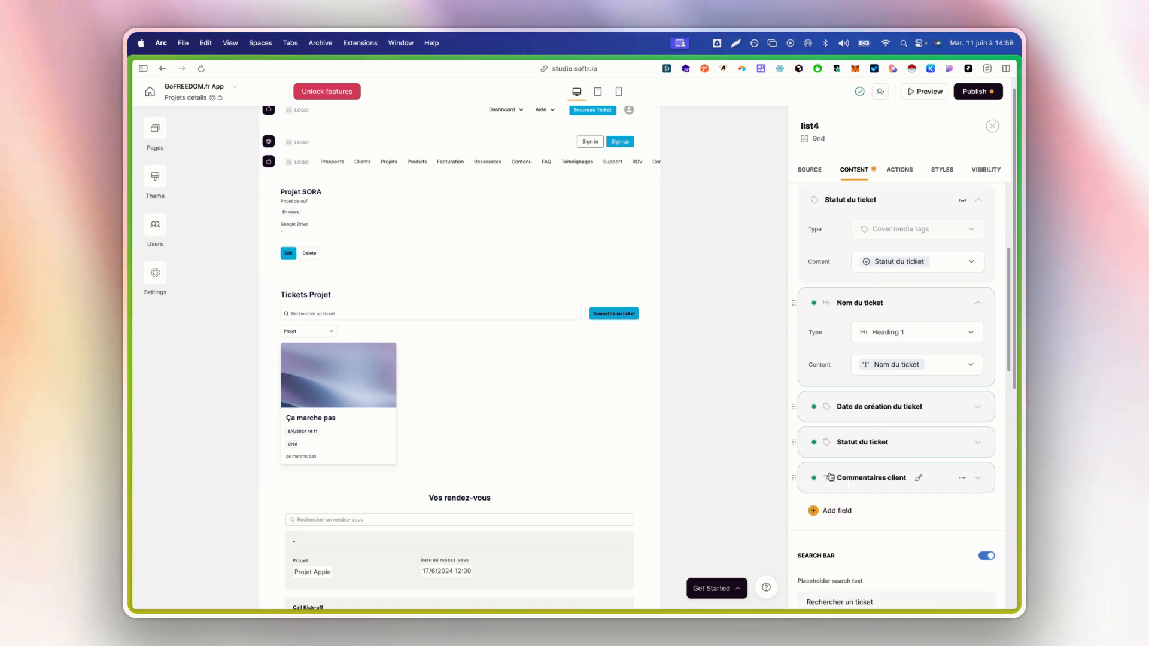
# Step: Rename the label of the Tickets Projet block's Projet filter to "Statut"
pyautogui.scroll(-5, 843, 413)
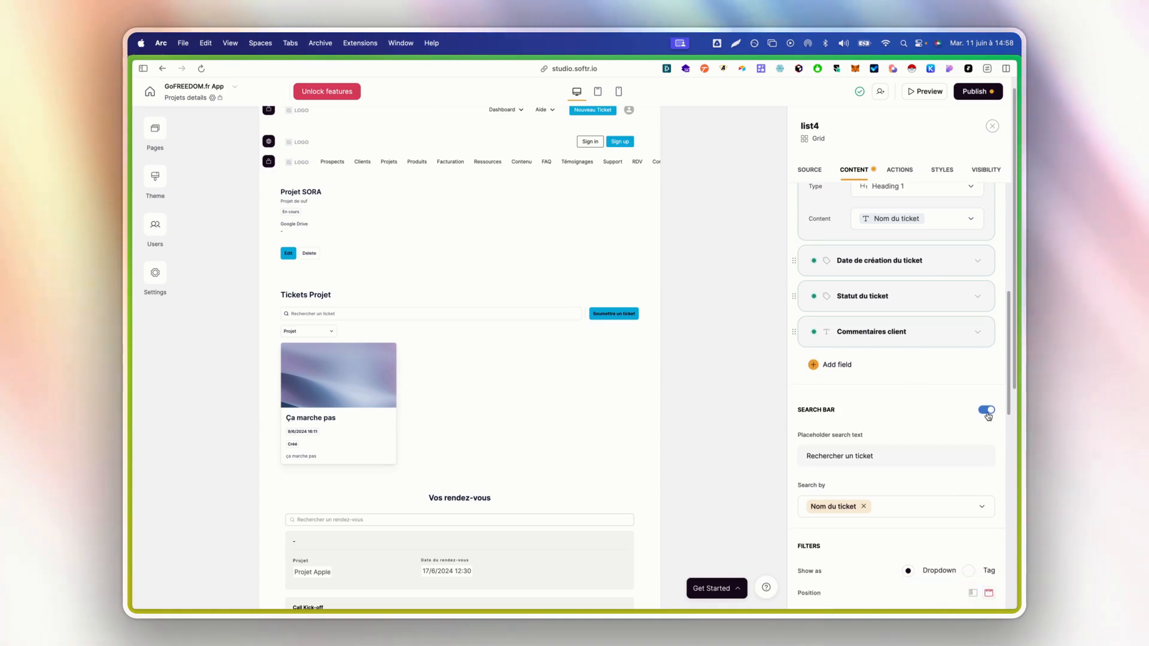
pyautogui.scroll(-4, 946, 390)
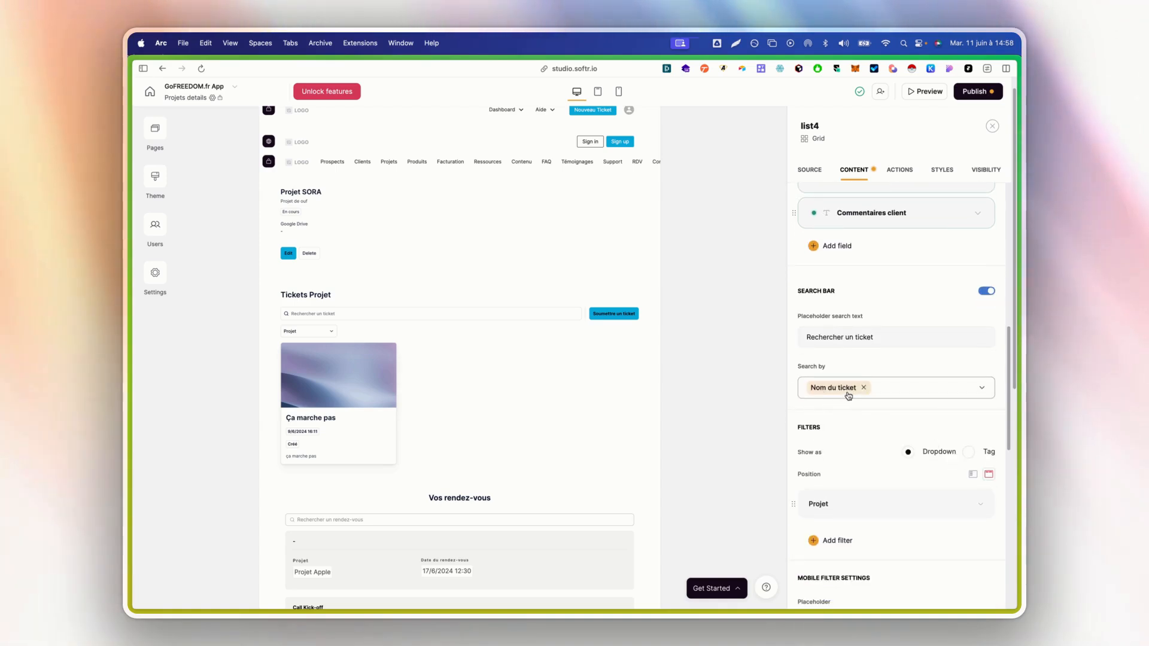
pyautogui.scroll(-2, 845, 411)
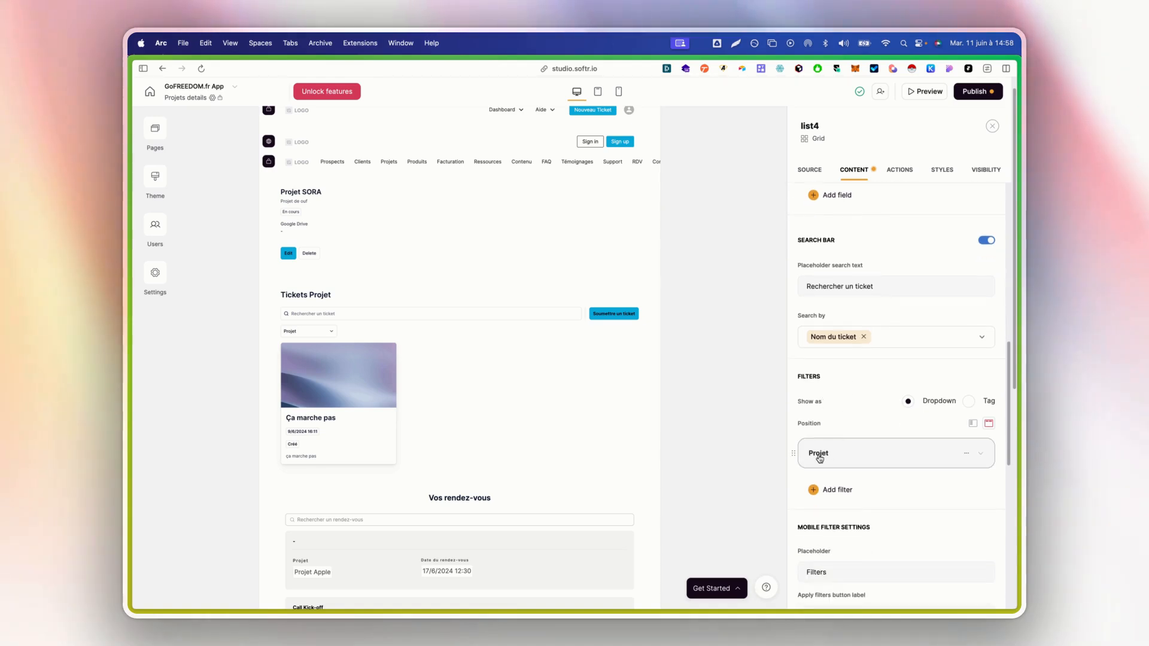
pyautogui.click(950, 458)
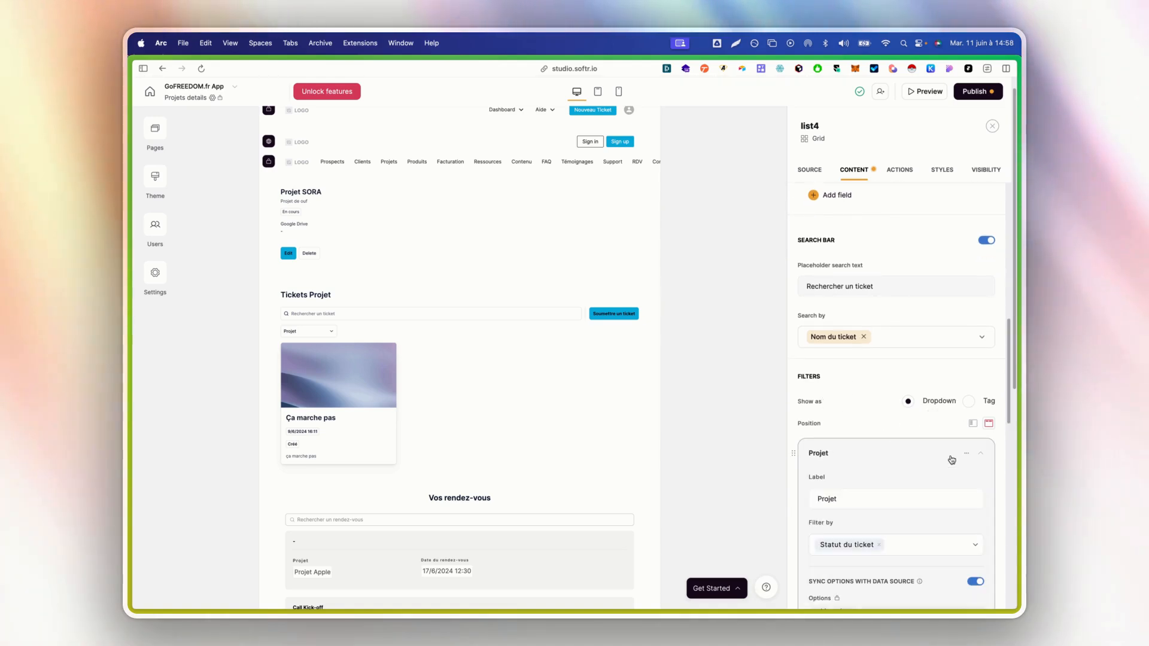
pyautogui.scroll(-2, 918, 513)
pyautogui.doubleClick(865, 428)
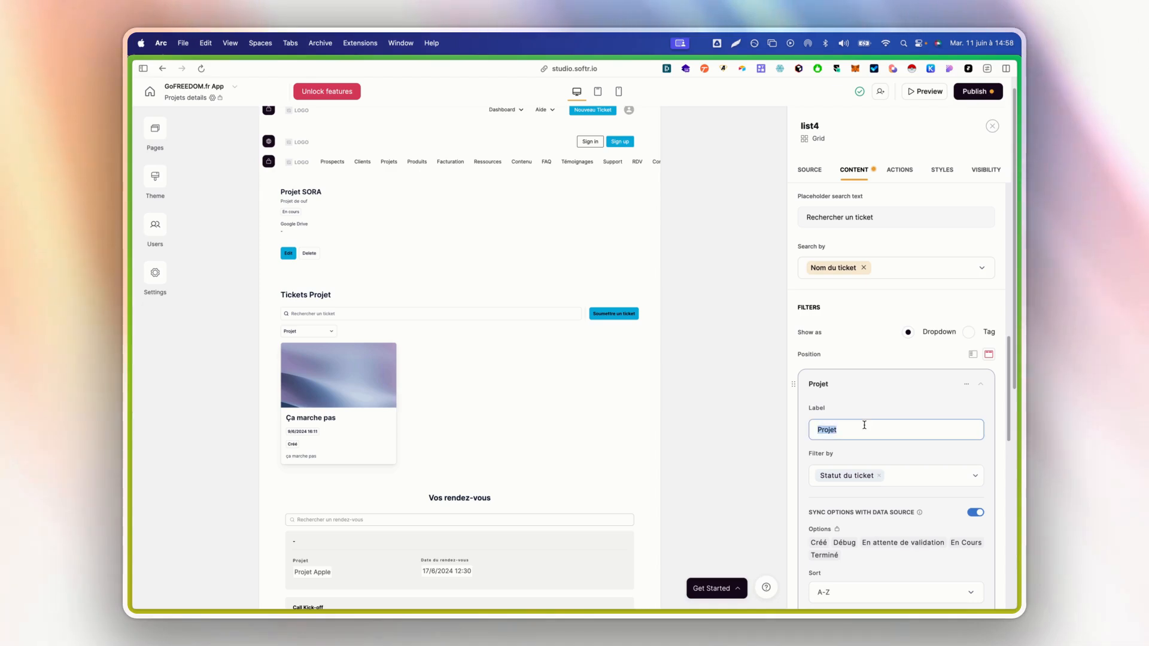
pyautogui.write('Statut')
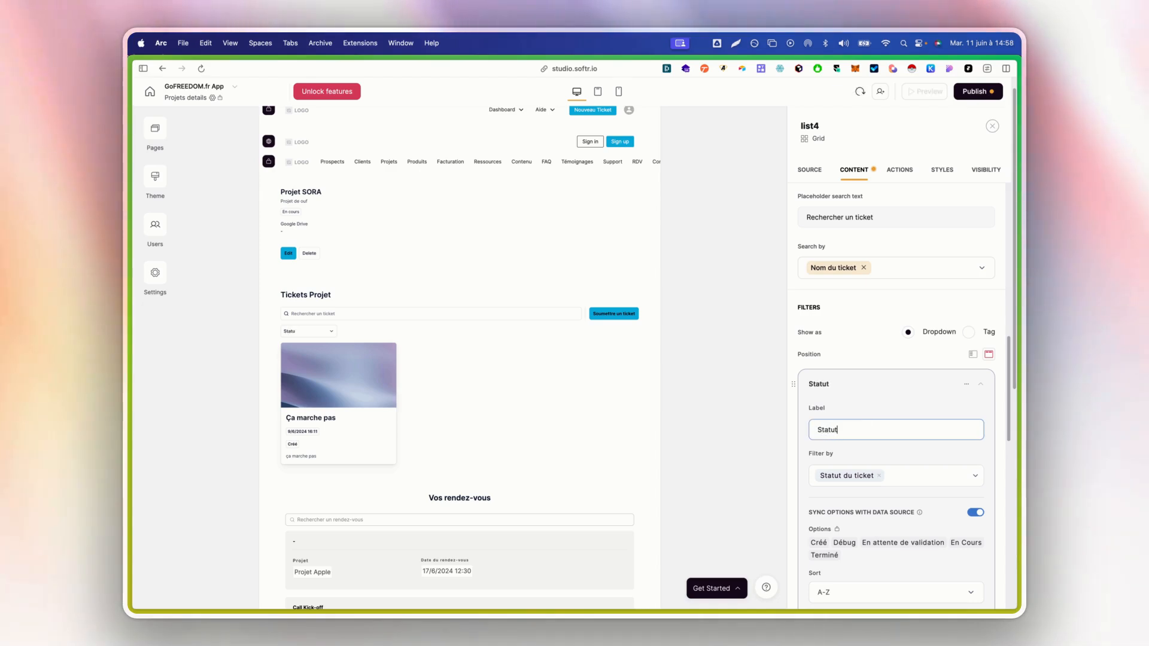
# Step: Display the Tickets Projet filters as tags instead of a dropdown and check the mobile filter settings
pyautogui.click(968, 333)
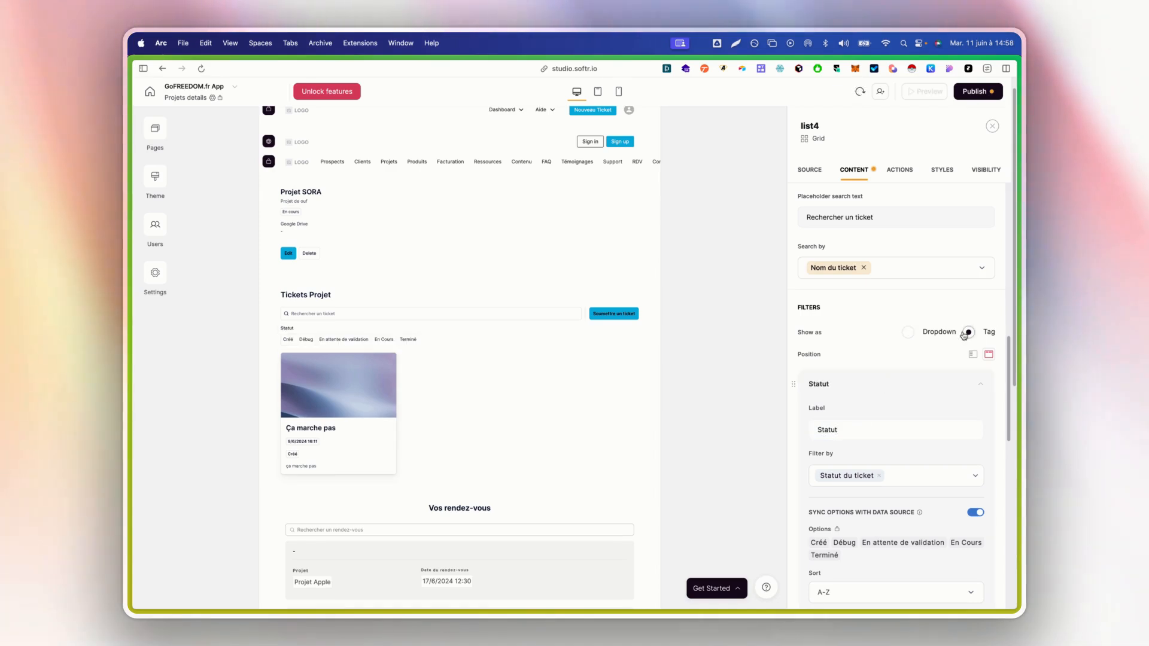
pyautogui.click(860, 388)
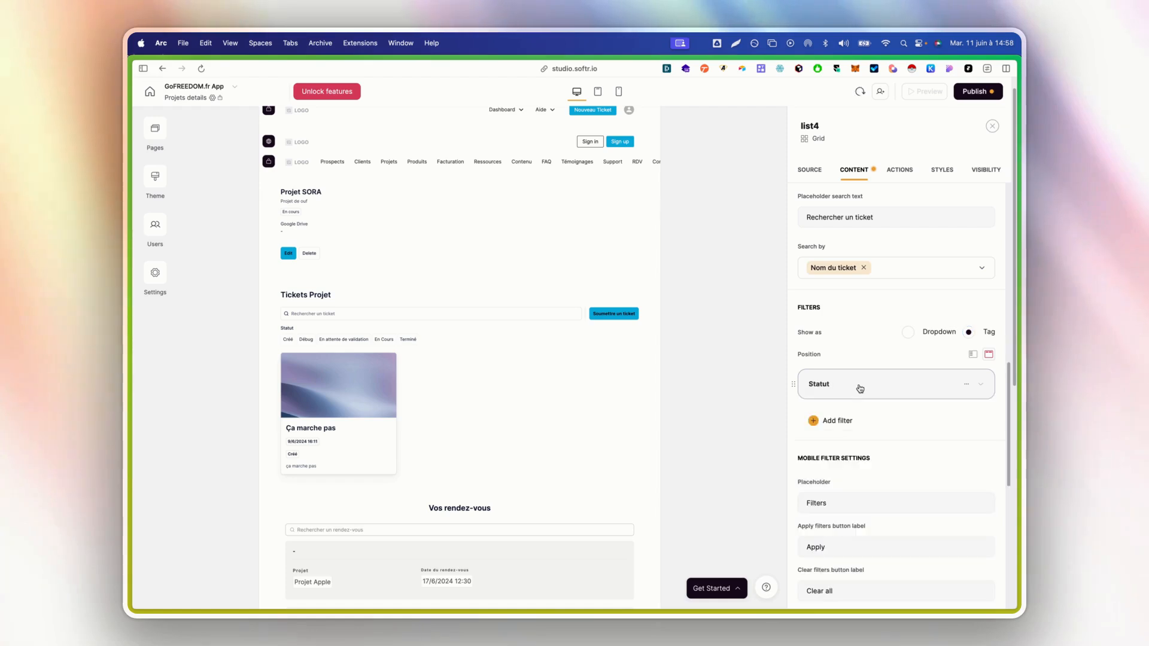
pyautogui.scroll(-2, 865, 395)
pyautogui.scroll(-3, 872, 332)
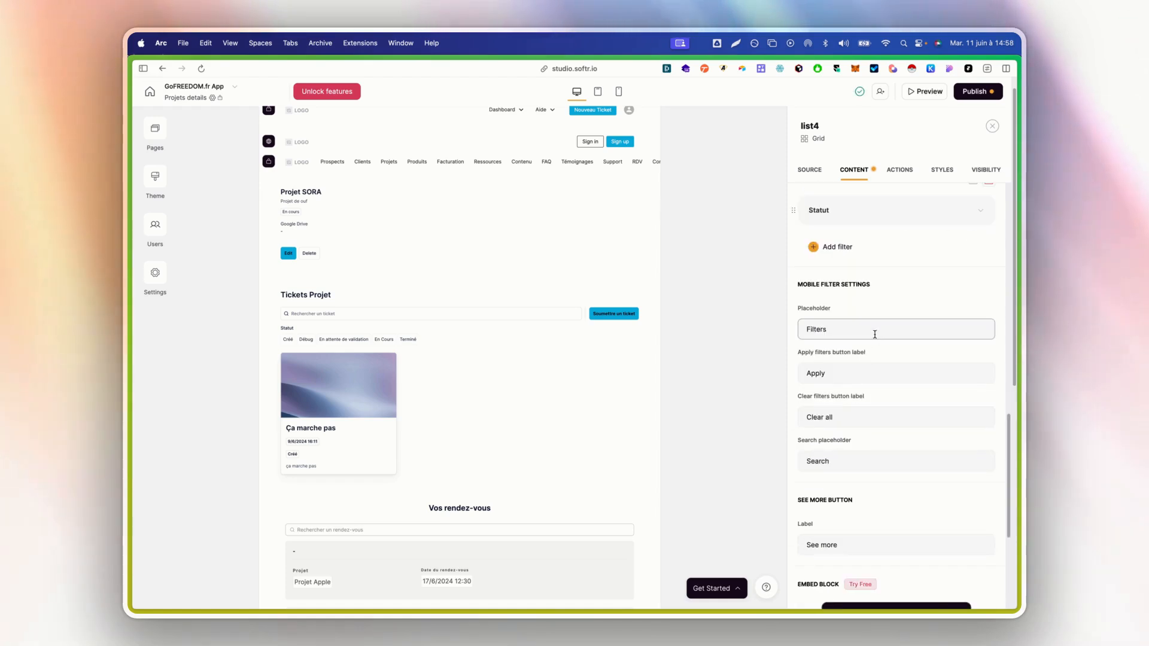
pyautogui.scroll(6, 870, 335)
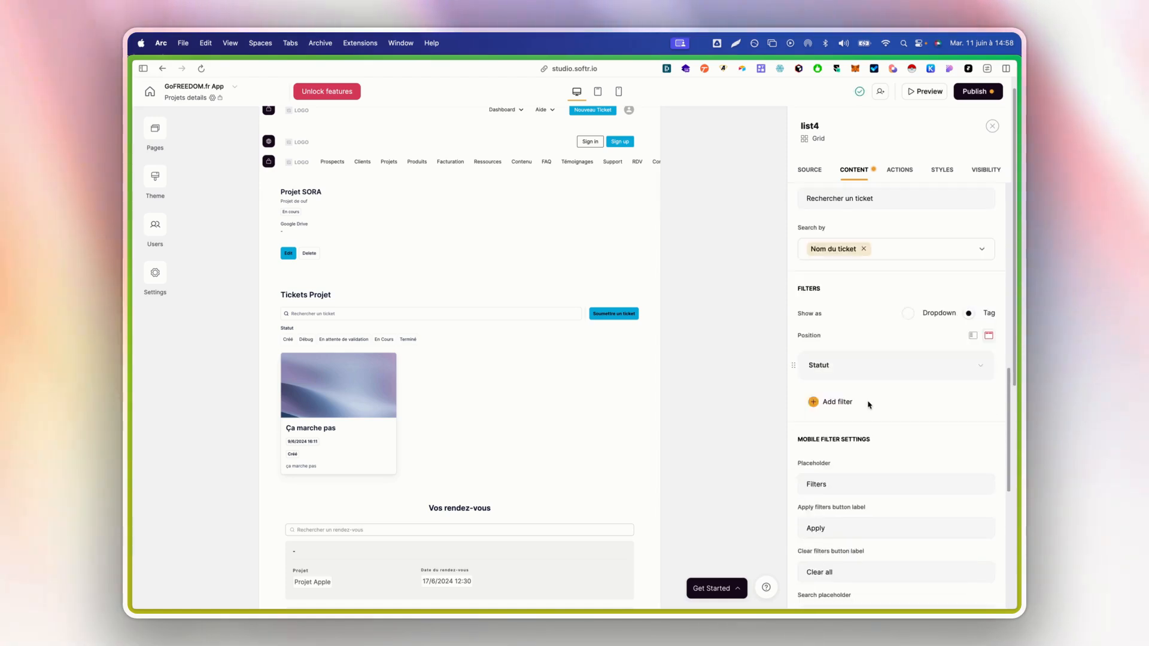
# Step: Open the settings of the Soumettre un ticket topbar button and expand its Add record action's form fields
pyautogui.click(907, 171)
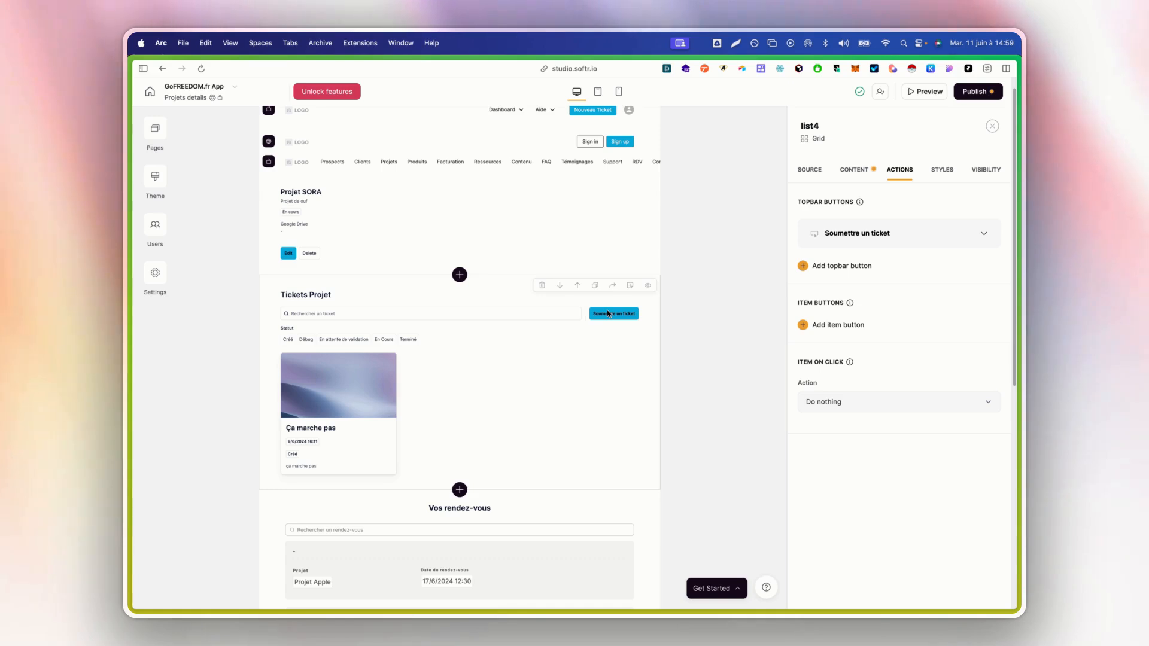
pyautogui.scroll(1, 514, 281)
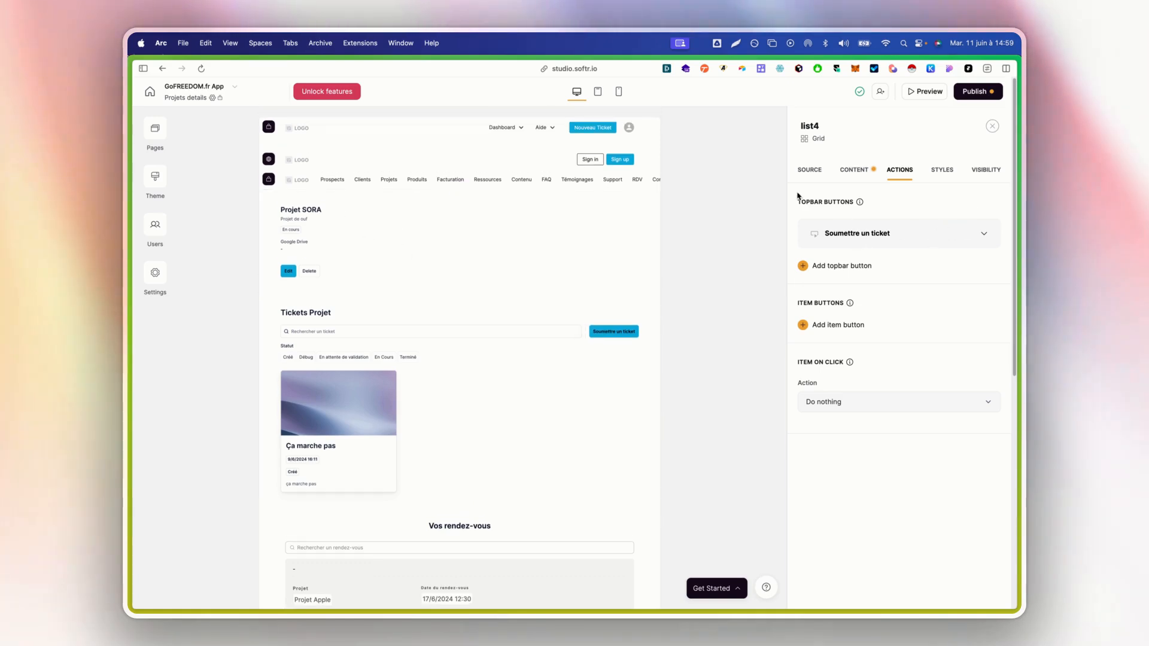
pyautogui.click(870, 241)
pyautogui.click(827, 283)
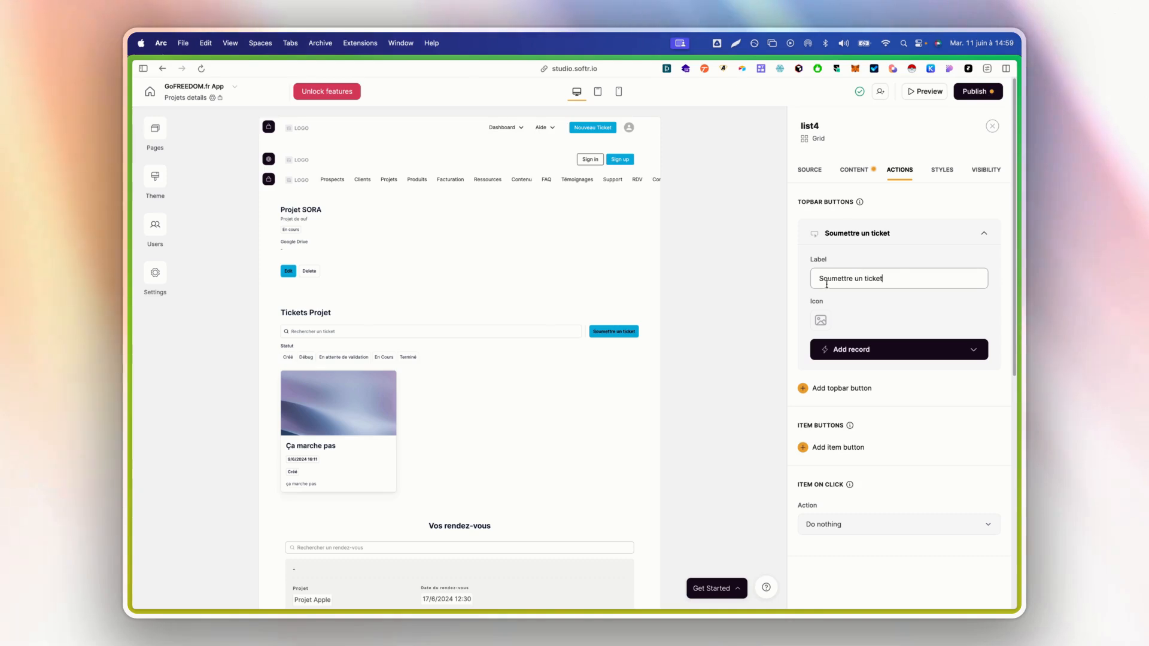
pyautogui.press('super+a')
pyautogui.click(857, 349)
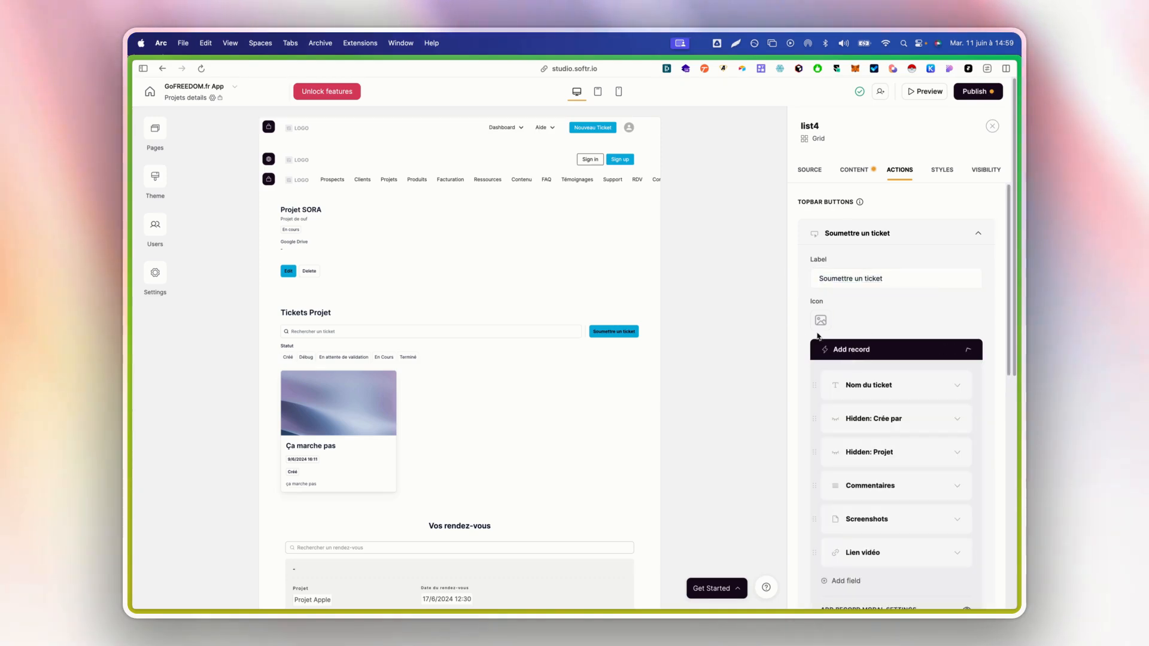
# Step: Review the settings of the Crée par and Nom du ticket fields in the Soumettre un ticket form
pyautogui.scroll(-2, 859, 325)
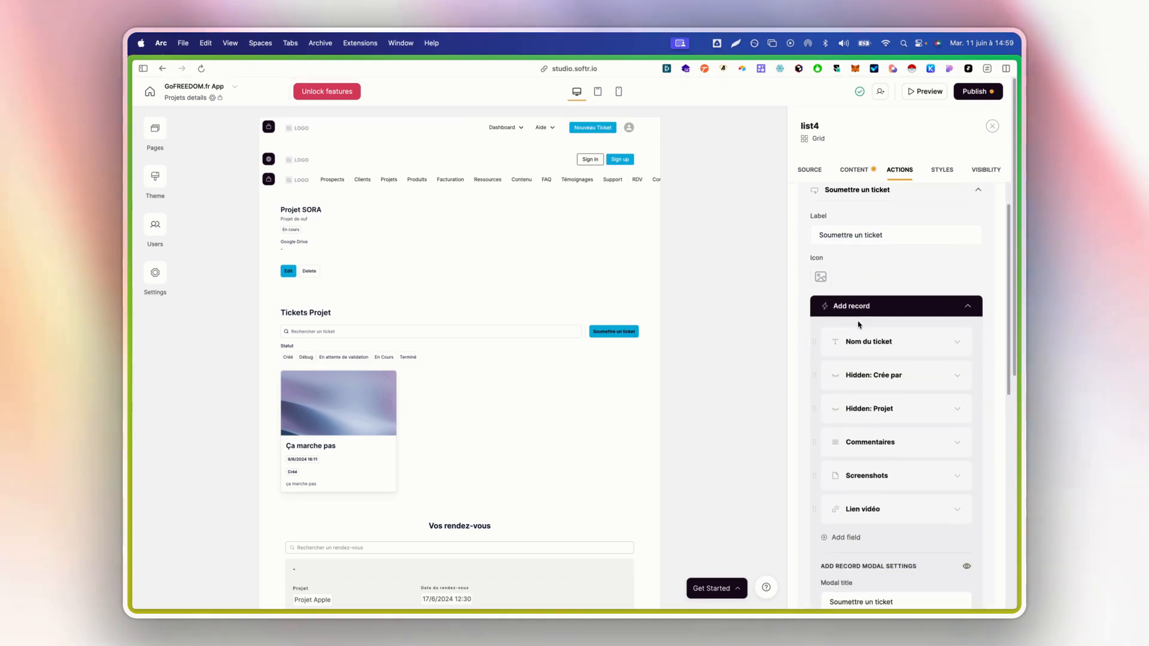
pyautogui.click(867, 380)
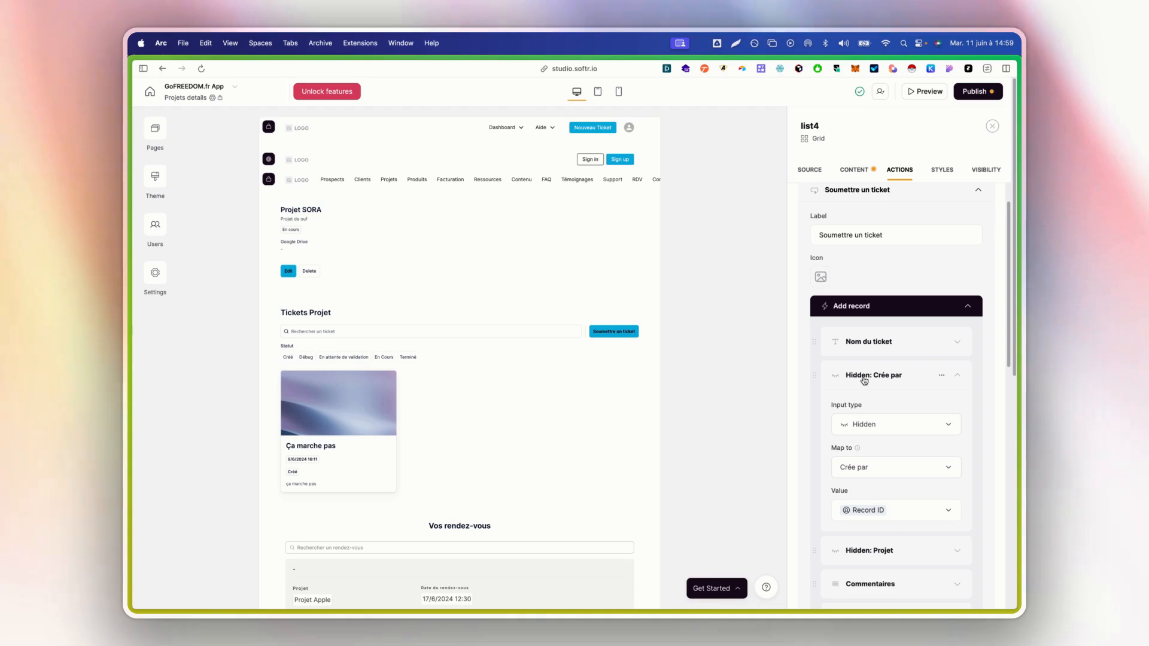
pyautogui.scroll(-1, 864, 382)
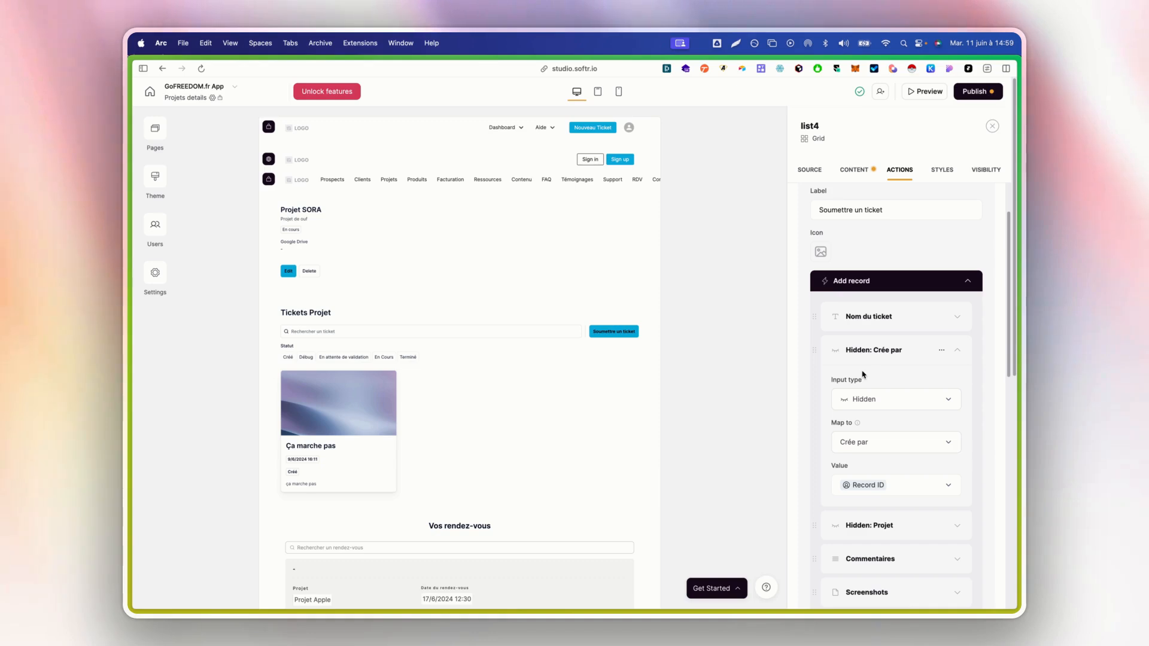
pyautogui.click(872, 362)
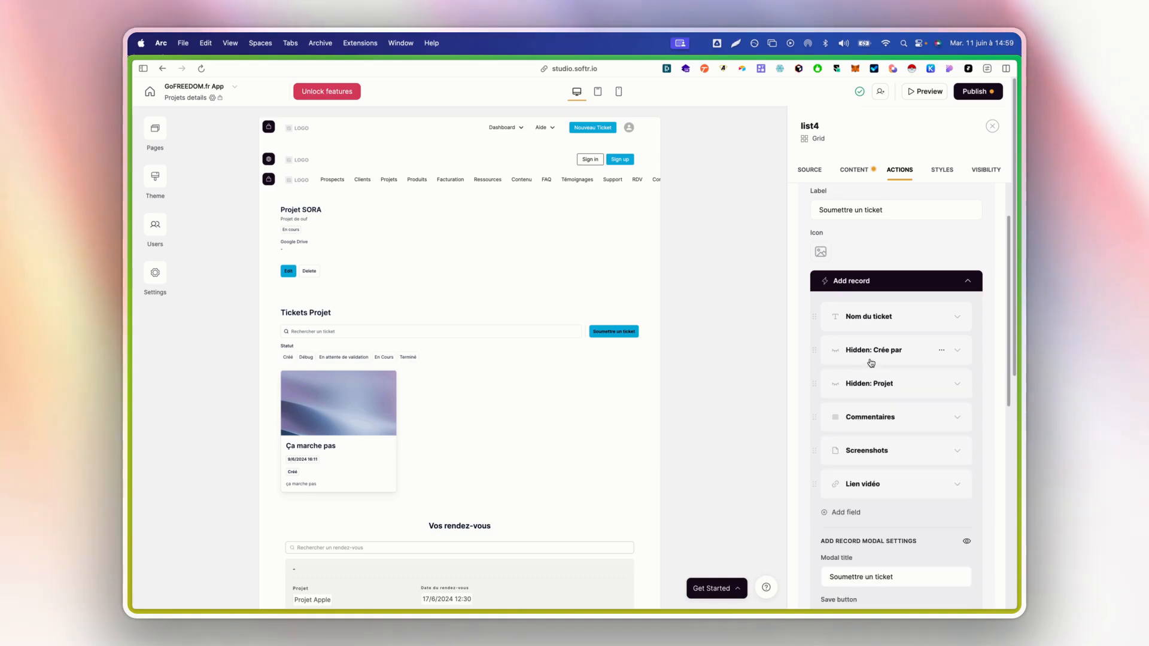
pyautogui.click(868, 318)
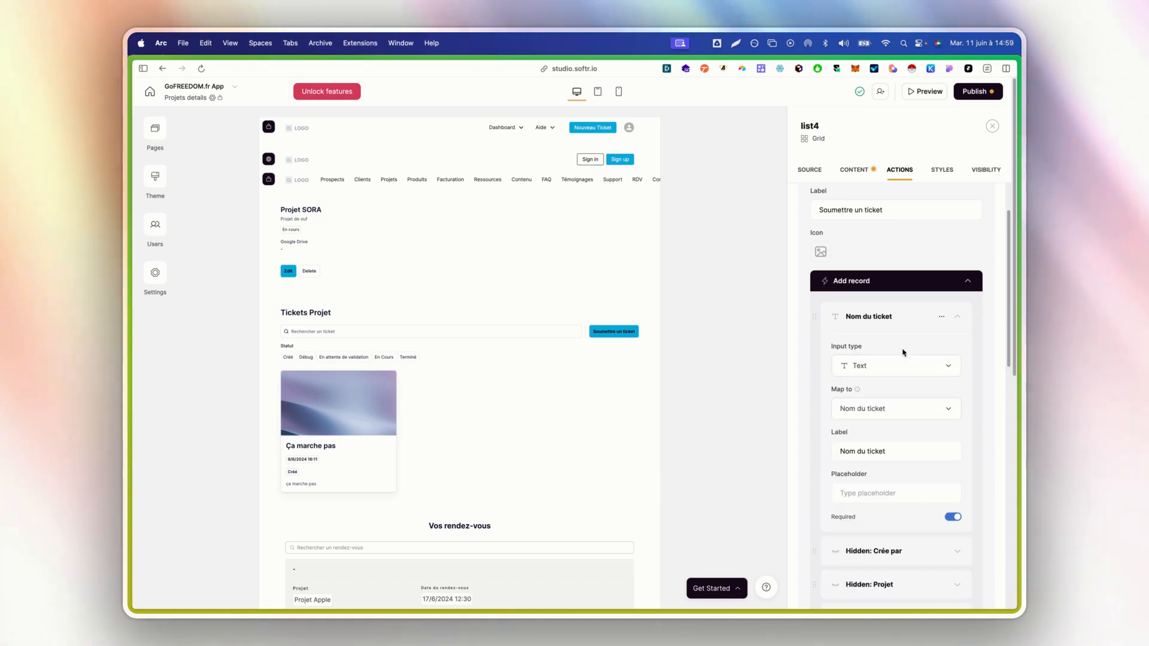
pyautogui.scroll(-3, 870, 399)
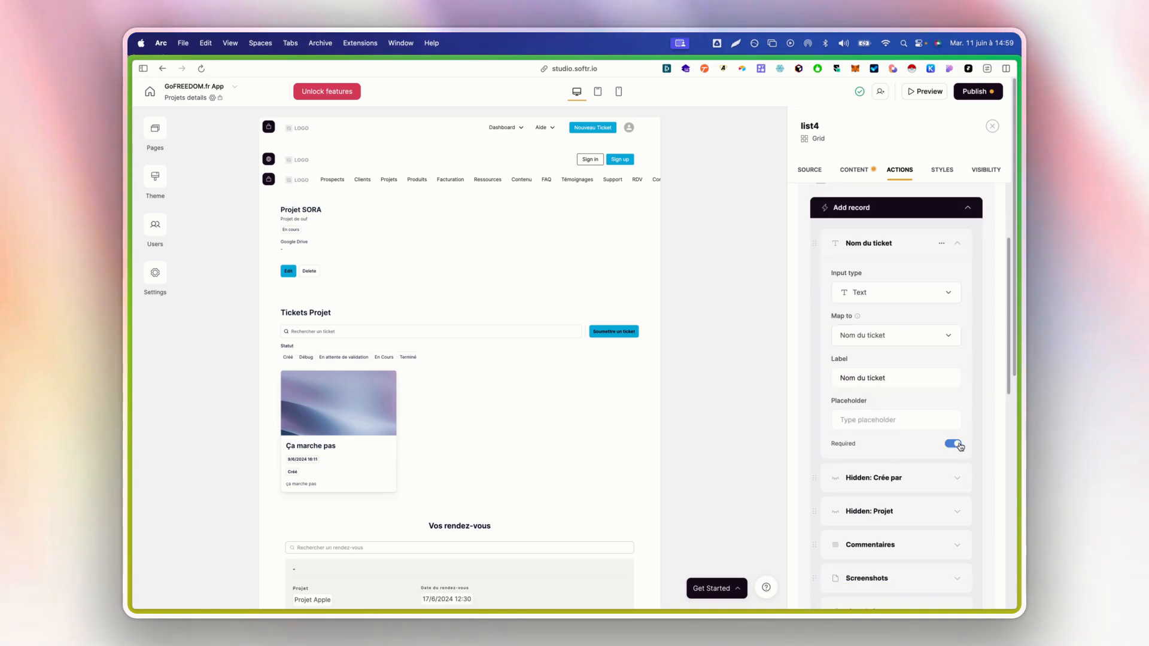
pyautogui.click(878, 247)
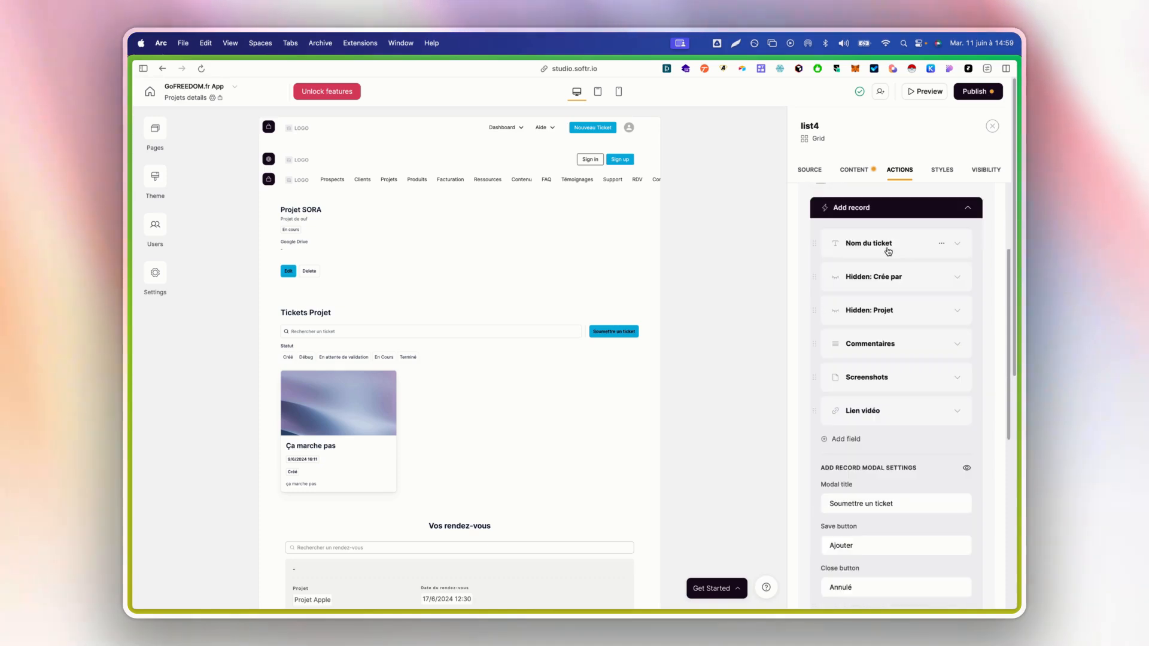
# Step: Compare the hidden Crée par form field with the Crée par column of the Support table in Airtable, and return to Softr Studio
pyautogui.click(870, 278)
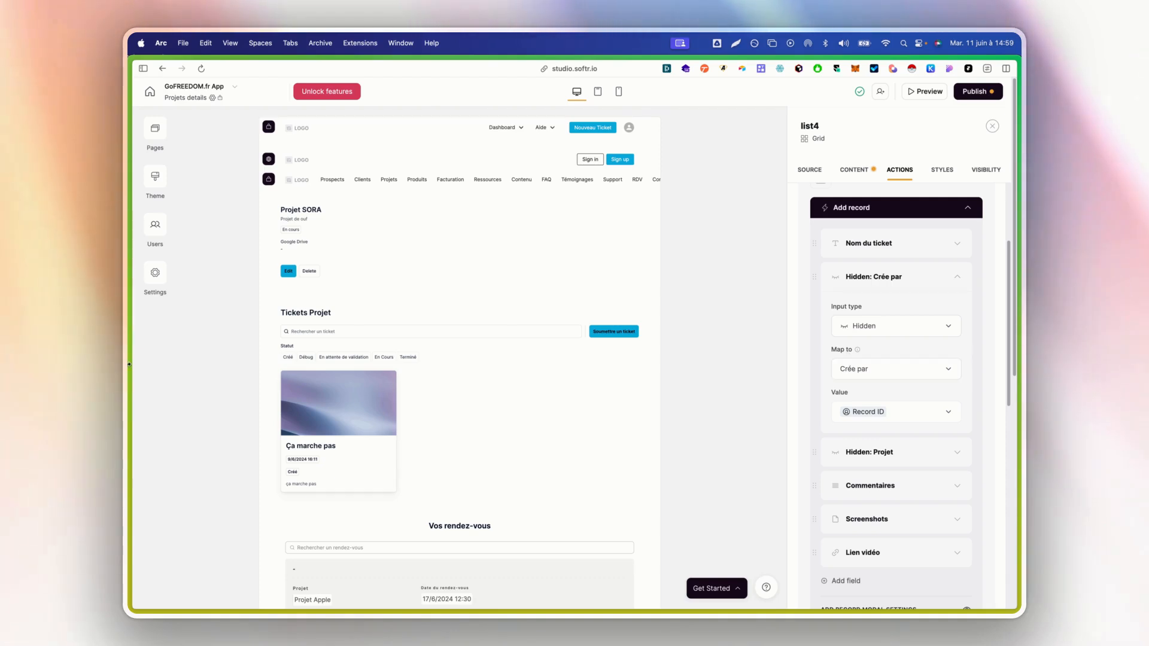
pyautogui.moveTo(131, 143)
pyautogui.click(214, 148)
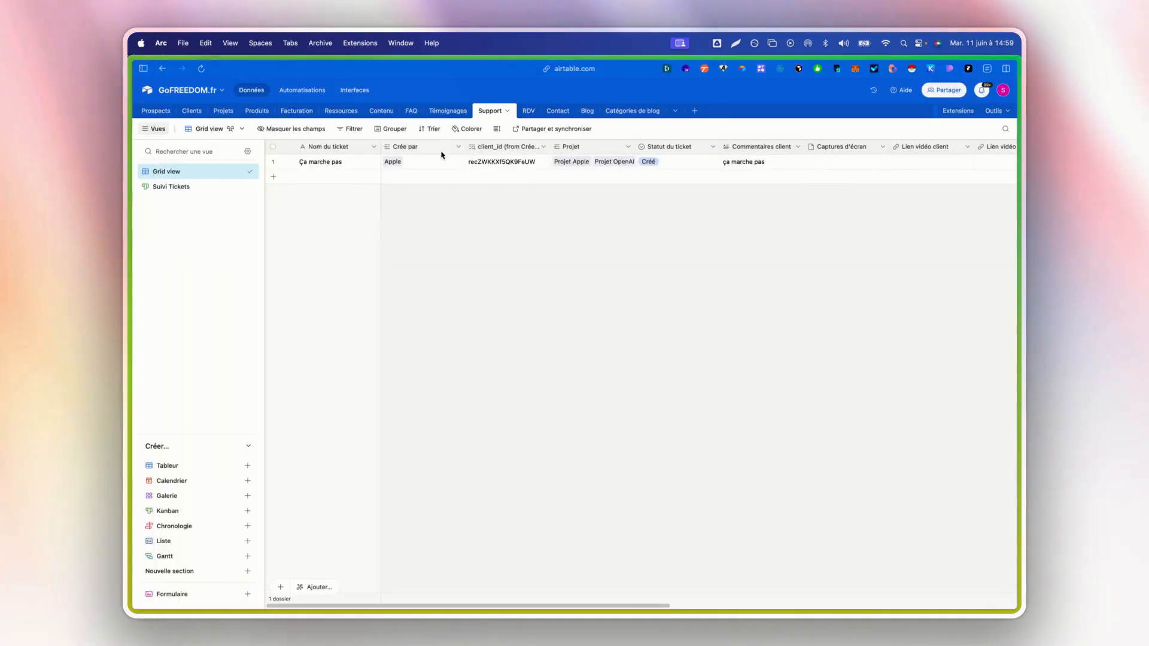
pyautogui.moveTo(136, 360)
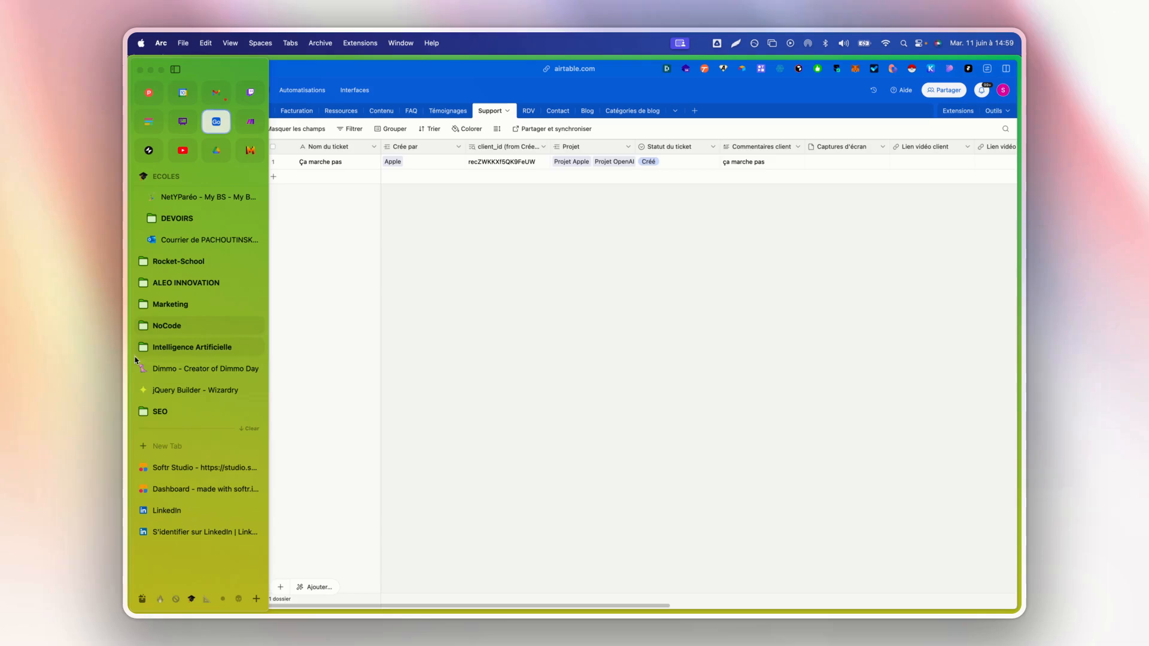
pyautogui.click(171, 467)
# Step: Examine the value sources available for the hidden Crée par field, including the Logged-in user attributes, without changing its value
pyautogui.click(893, 411)
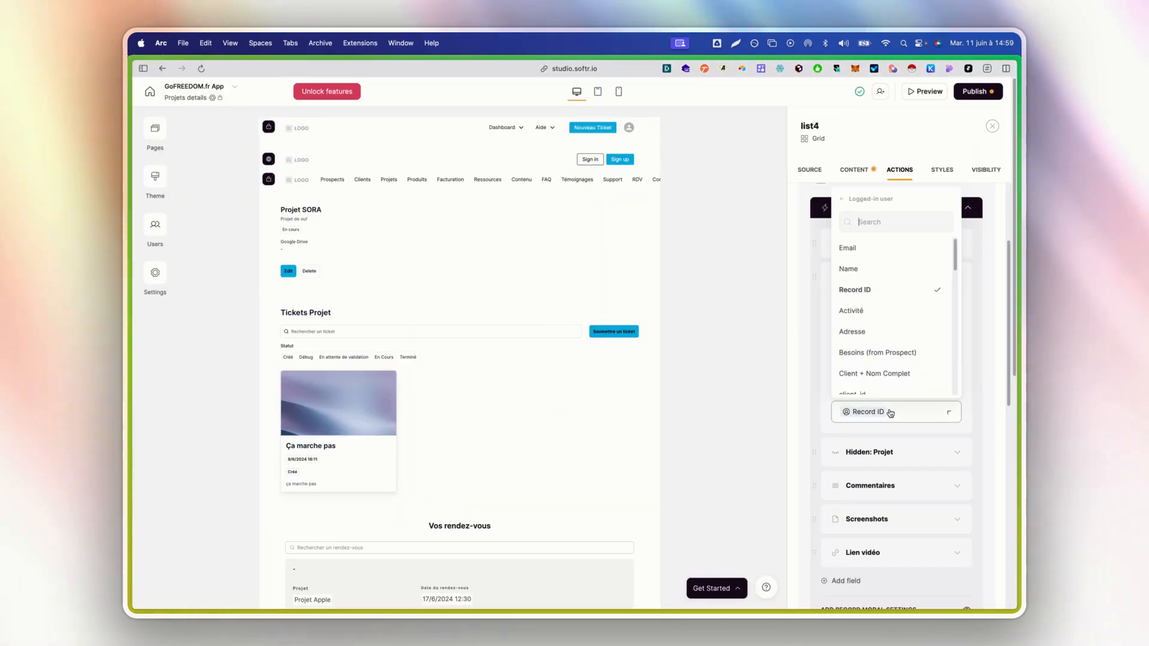
pyautogui.click(868, 198)
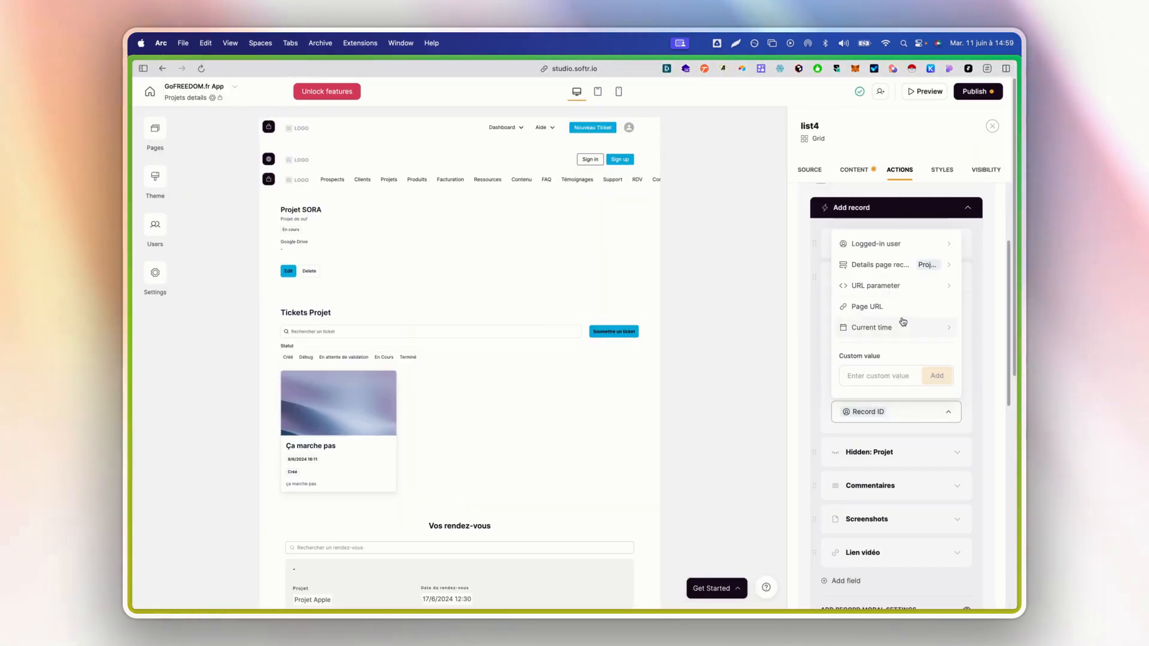
pyautogui.click(889, 245)
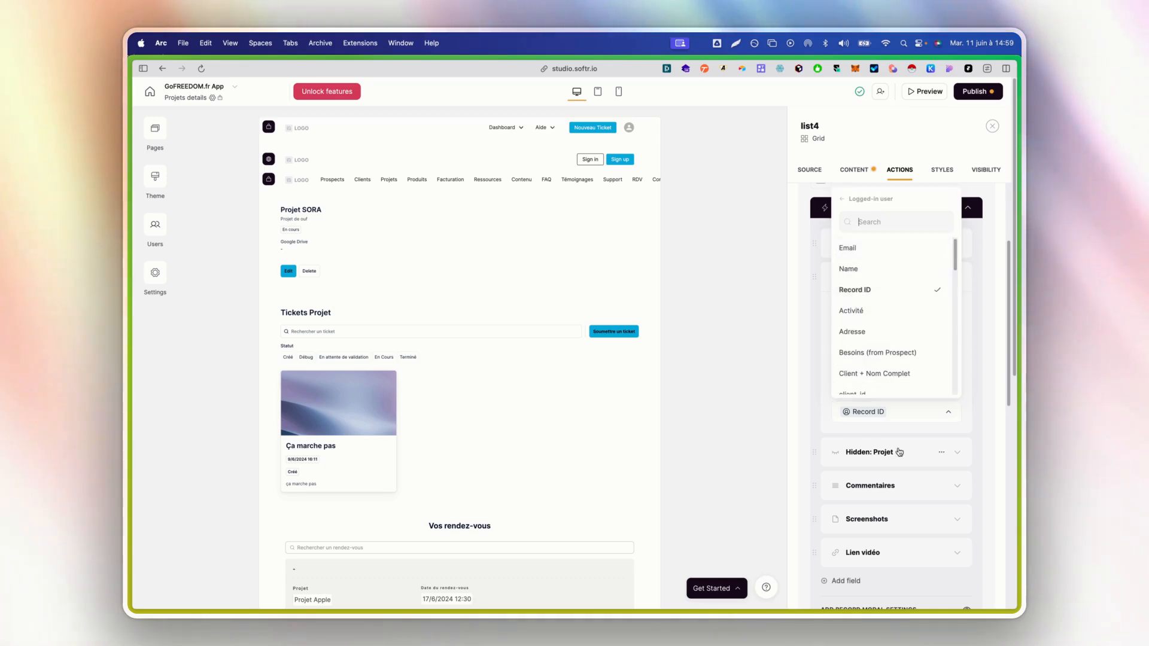
pyautogui.click(970, 425)
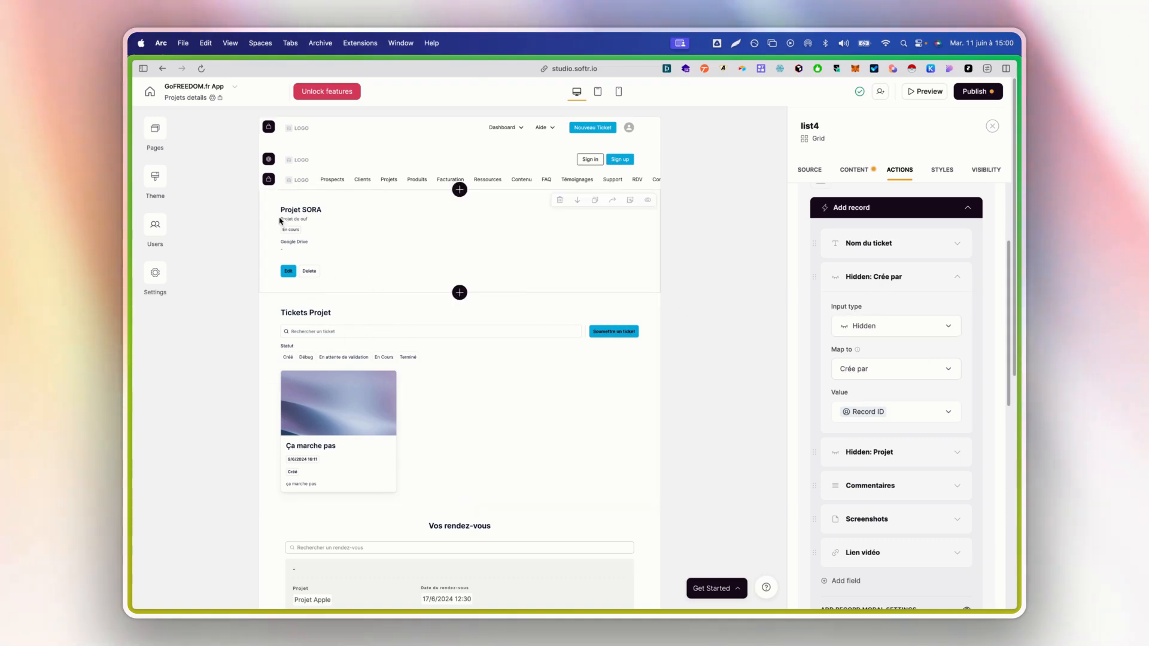
pyautogui.click(861, 280)
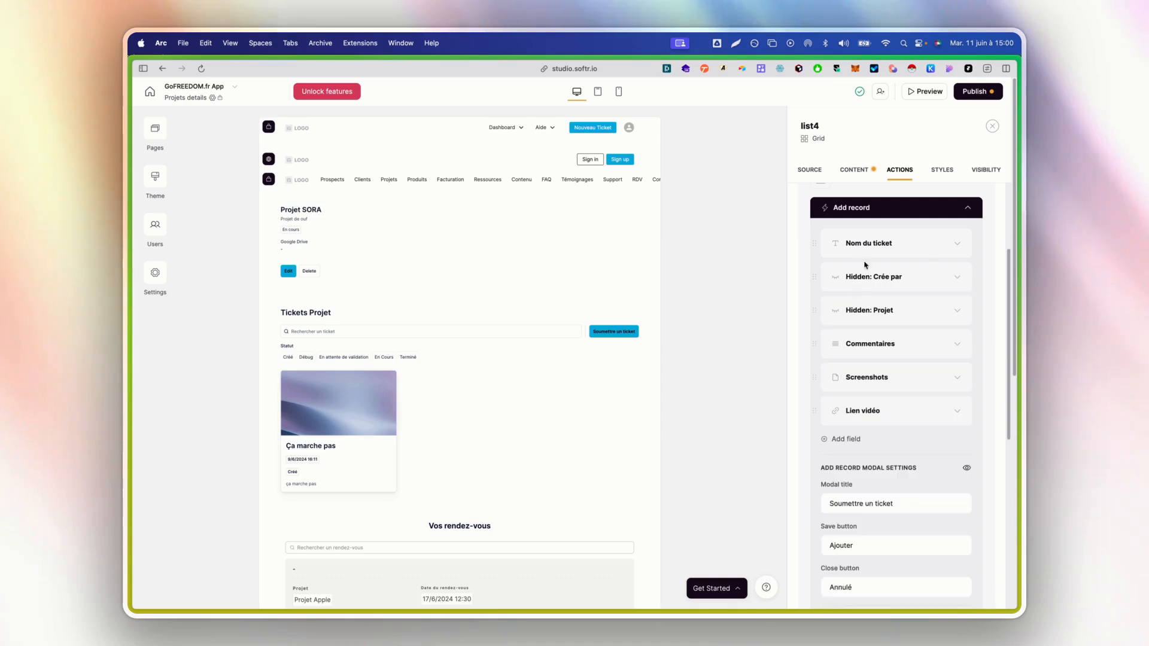
# Step: Examine the hidden Projet field's mapping and its value sources, including the Details page record fields, without changing its value
pyautogui.click(874, 309)
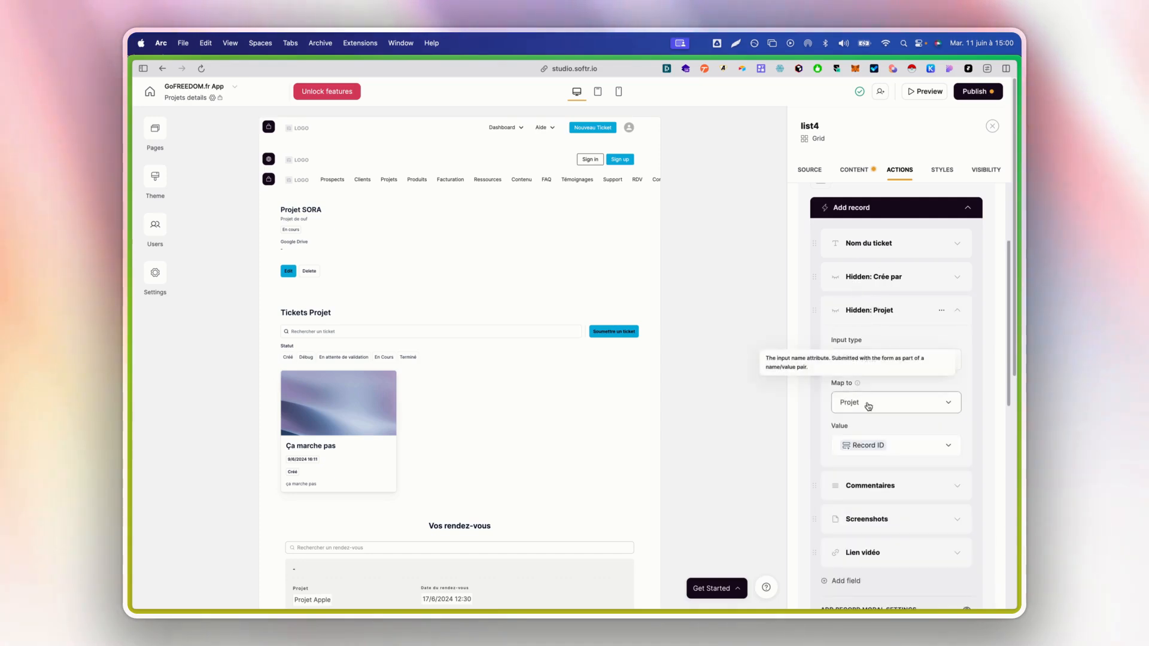
pyautogui.scroll(-1, 869, 408)
pyautogui.click(847, 432)
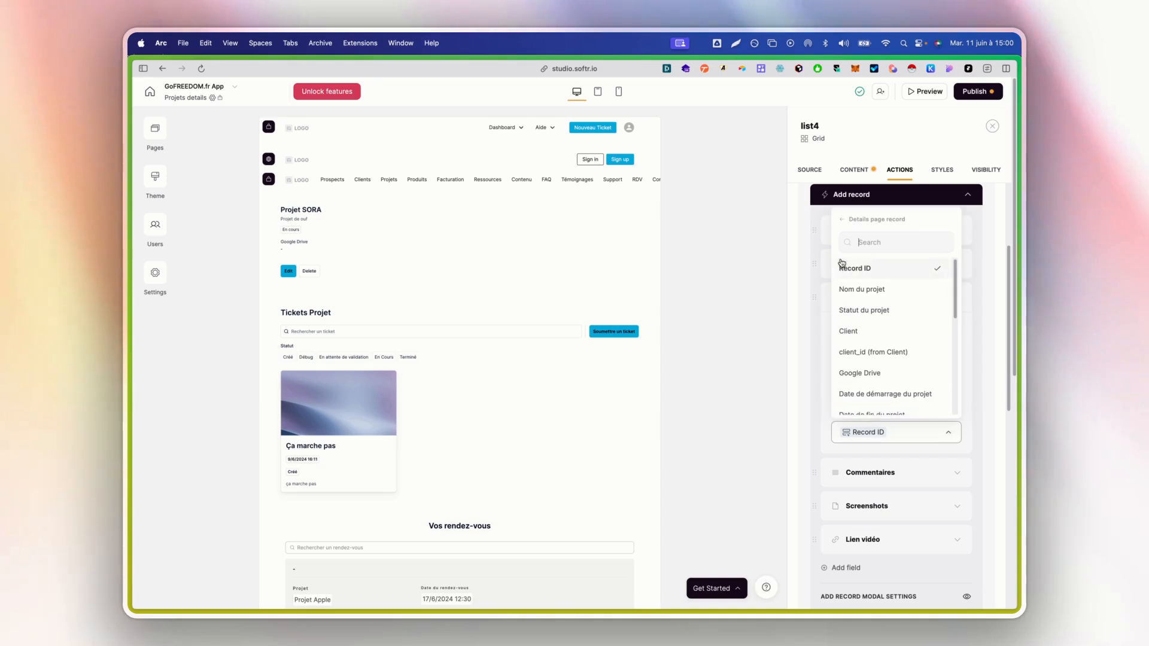
pyautogui.click(841, 222)
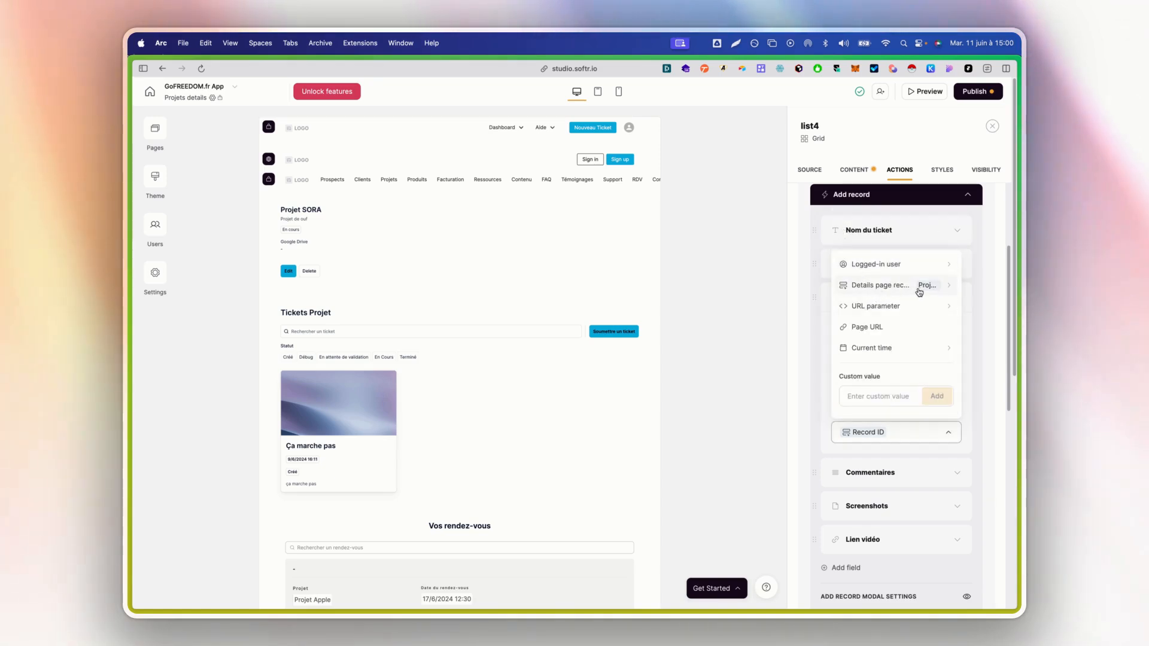
pyautogui.click(950, 290)
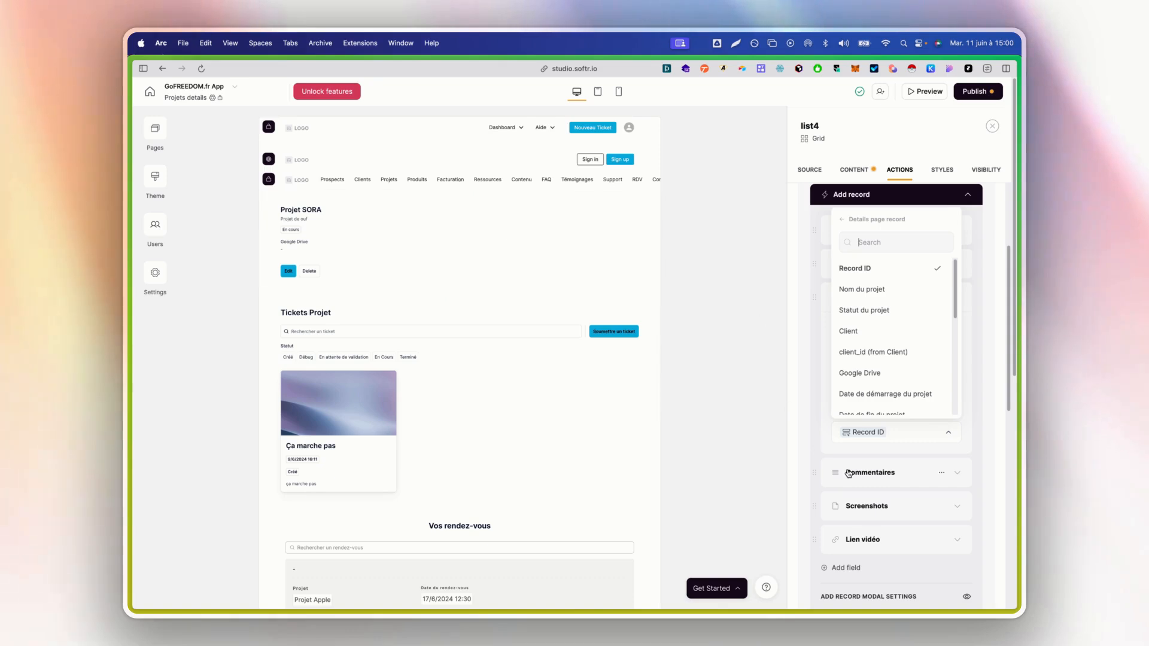
pyautogui.click(965, 457)
pyautogui.click(871, 293)
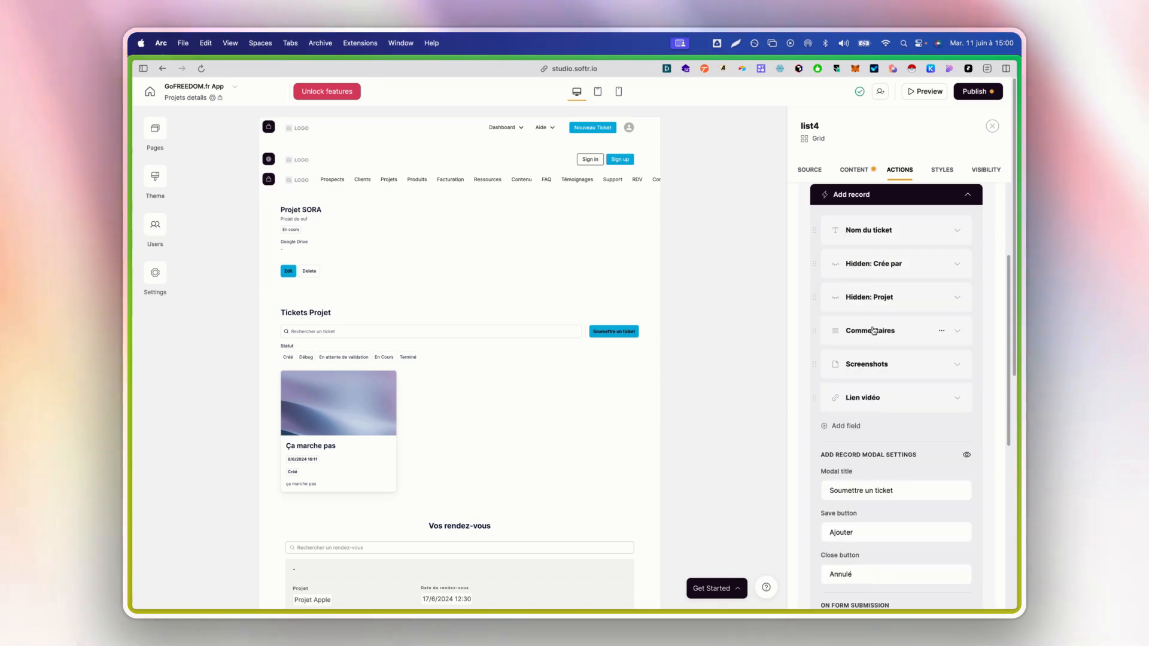
# Step: Review the input type, mapping, label and required settings of the Commentaires, Screenshots and Lien vidéo form fields
pyautogui.click(874, 328)
pyautogui.scroll(-2, 885, 375)
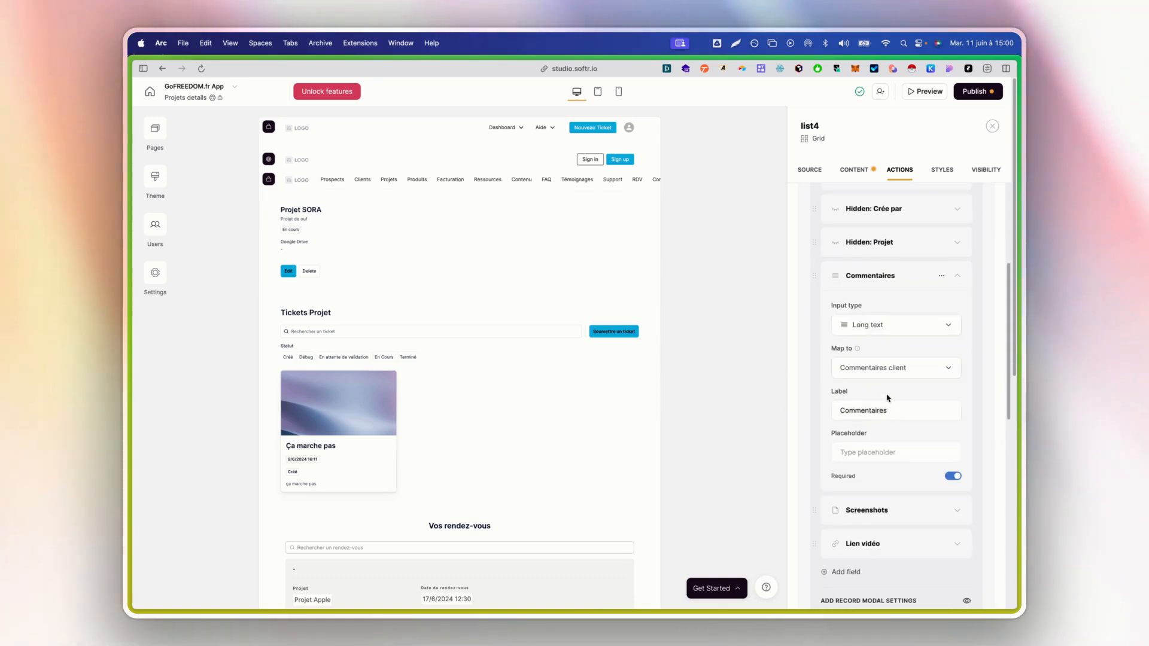
pyautogui.scroll(-2, 882, 431)
pyautogui.click(878, 419)
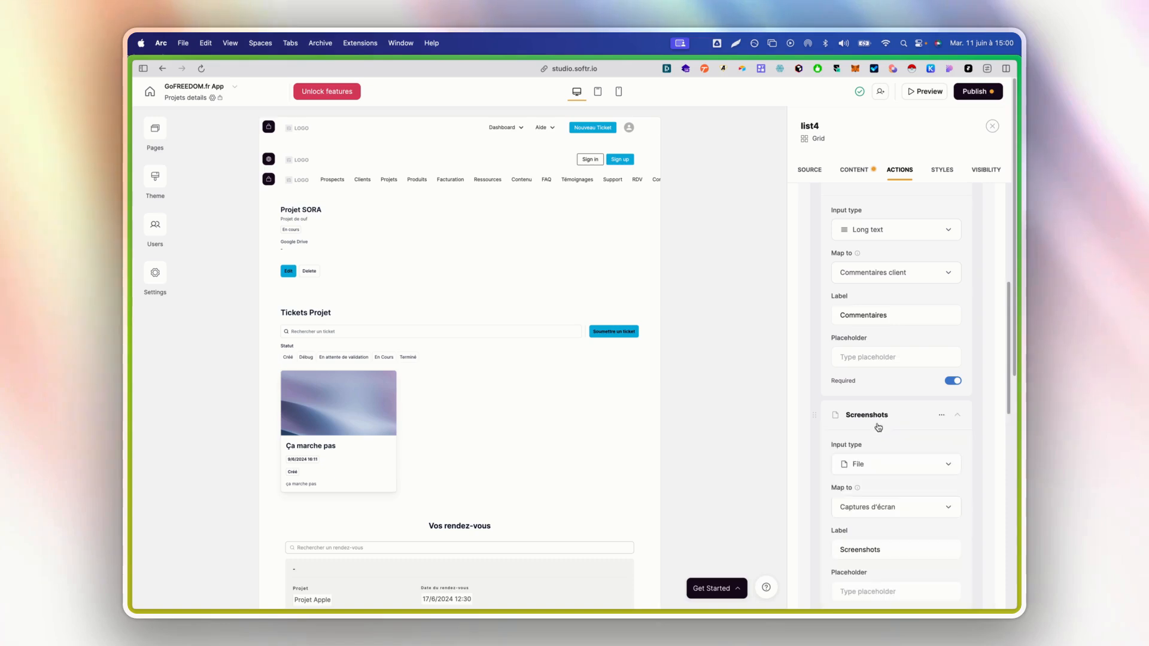
pyautogui.scroll(-4, 879, 427)
pyautogui.click(869, 466)
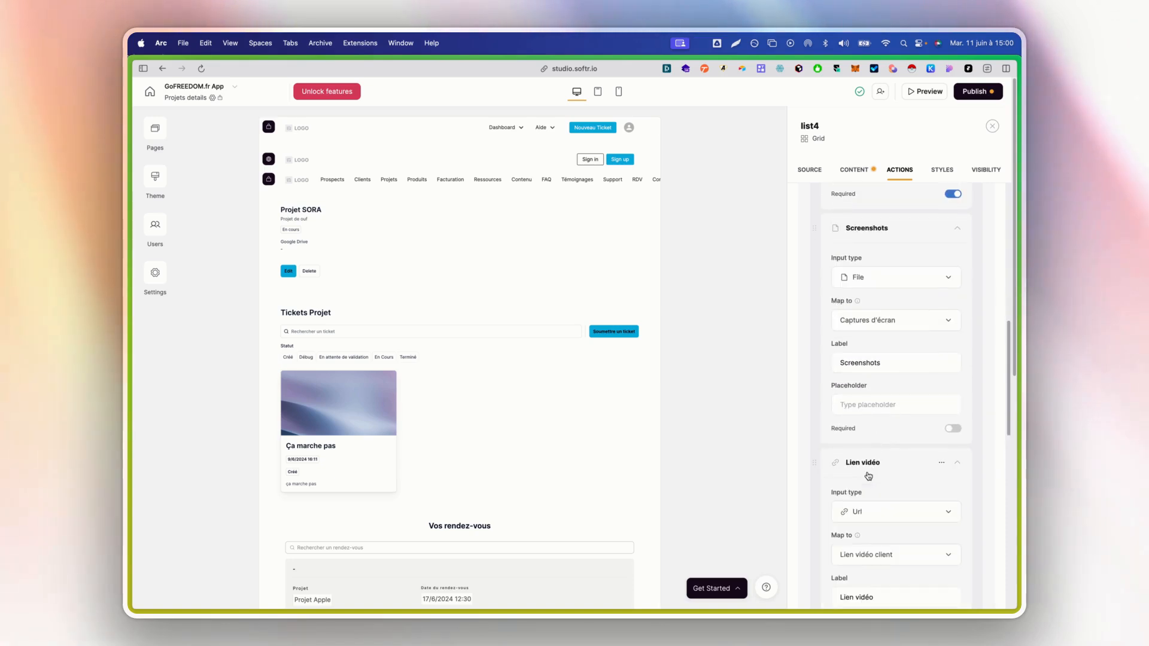
pyautogui.click(907, 469)
pyautogui.scroll(1, 903, 431)
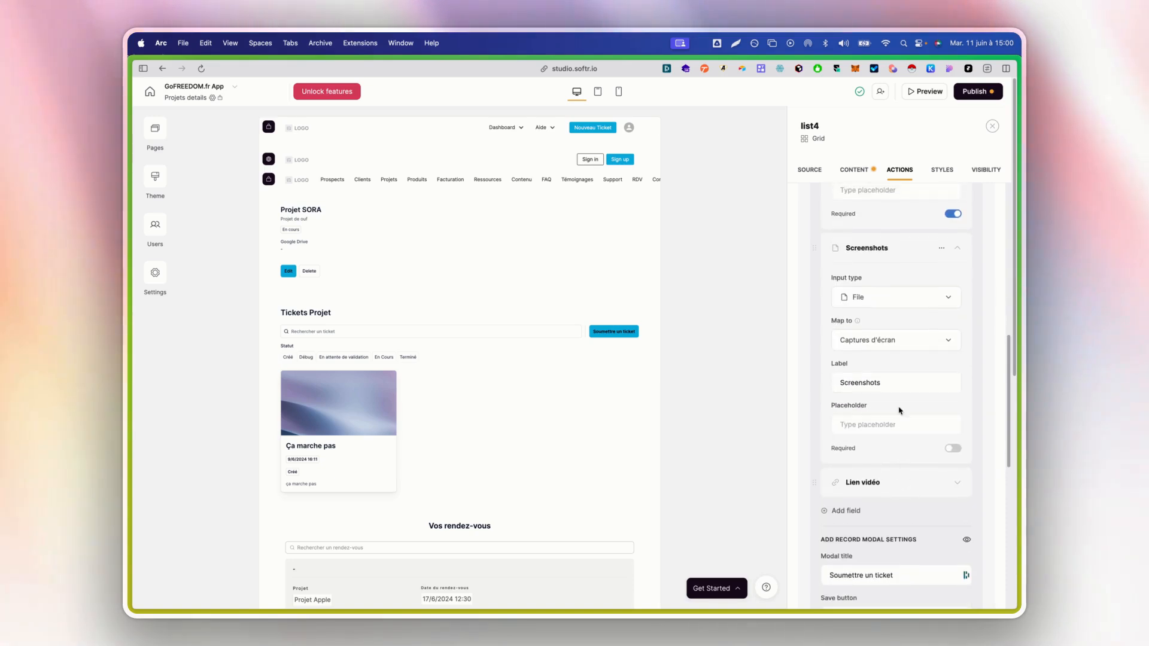
pyautogui.scroll(1, 899, 410)
pyautogui.click(901, 276)
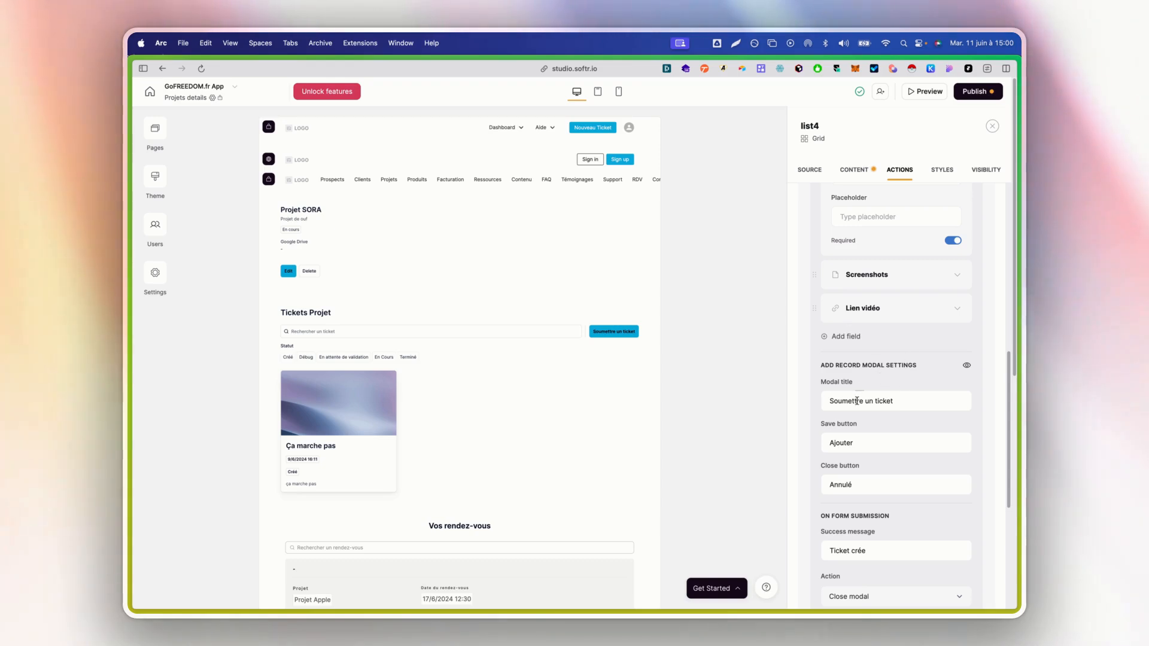
# Step: Review the ticket form's modal texts, submission settings and item click action, and return to the Soumettre un ticket button's header
pyautogui.scroll(-3, 857, 401)
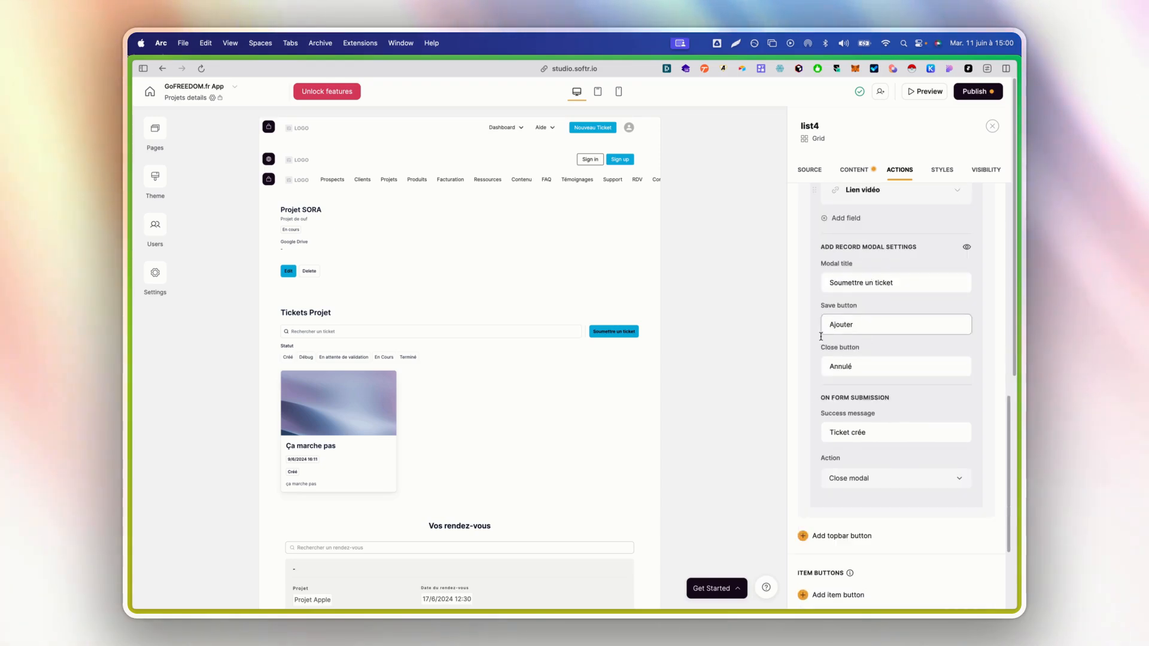
pyautogui.scroll(-3, 875, 477)
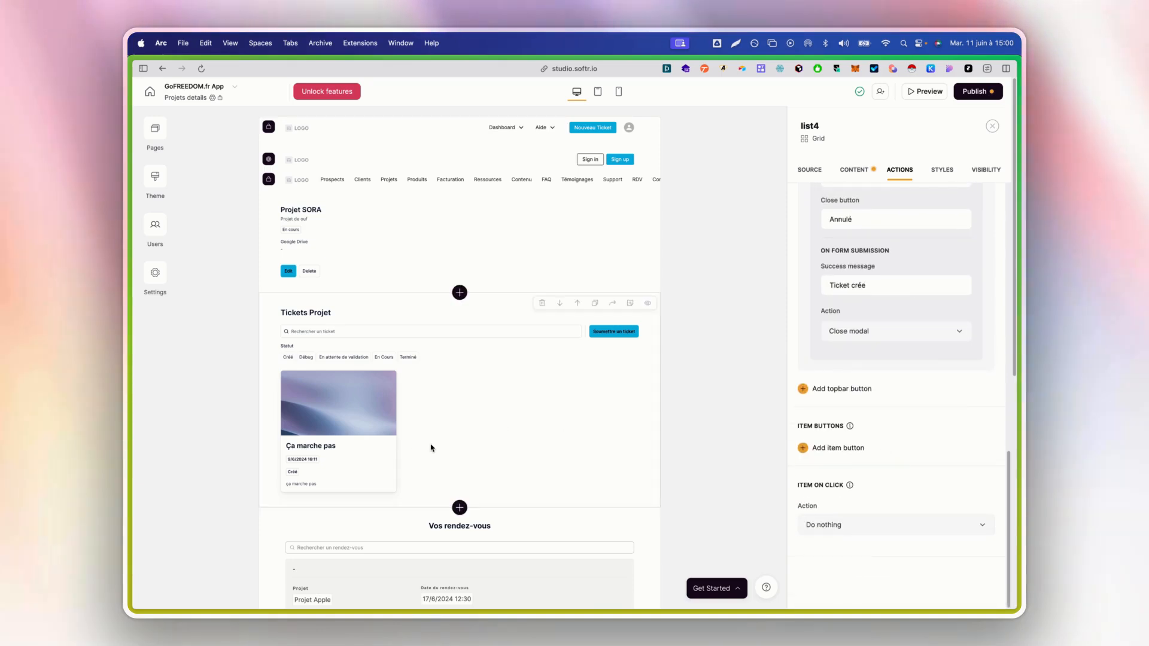
pyautogui.scroll(10, 865, 323)
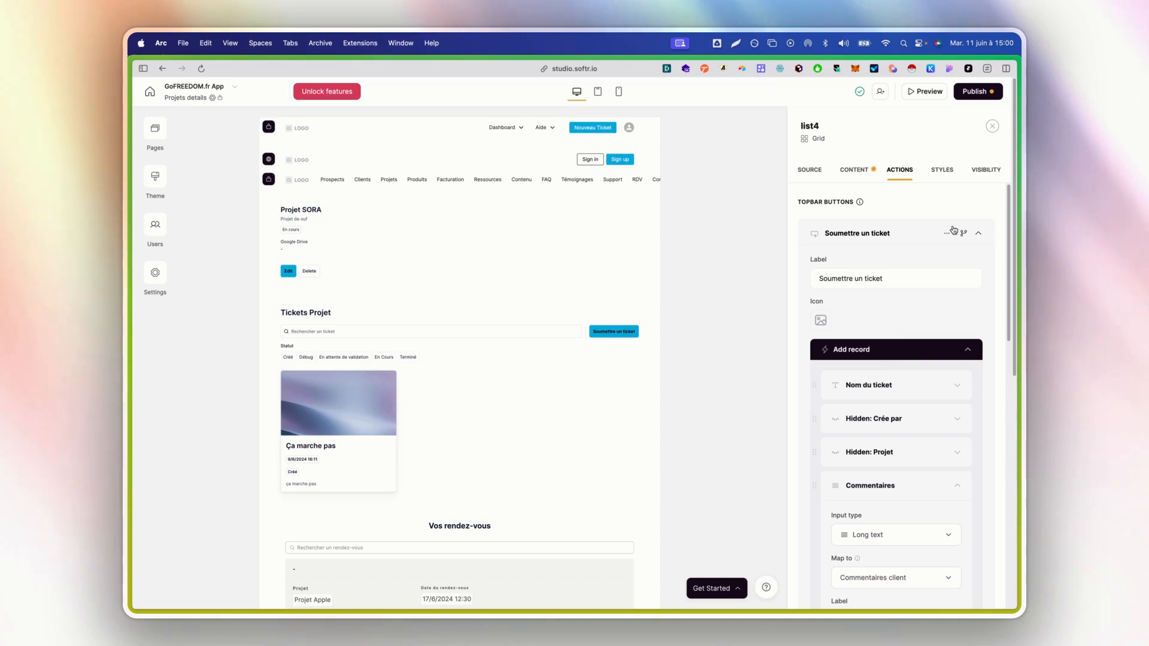
pyautogui.click(947, 234)
# Step: Set the text color of the Tickets Projet block's primary top bar button to #FFFFFF
pyautogui.click(942, 170)
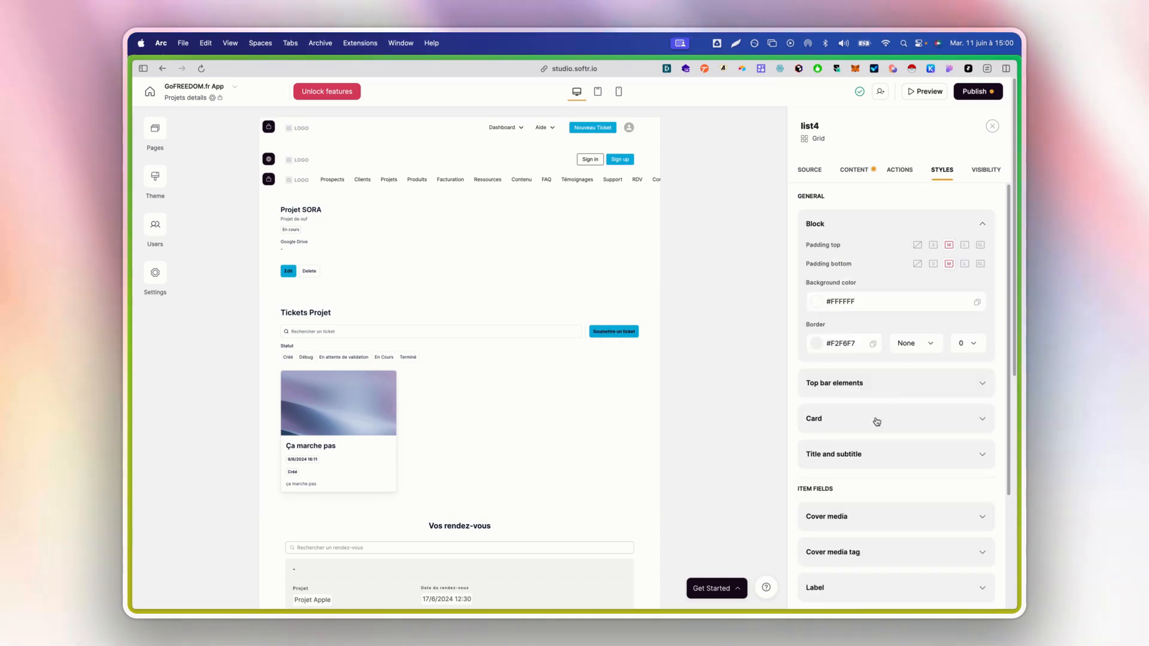
pyautogui.scroll(-5, 877, 422)
pyautogui.scroll(3, 876, 425)
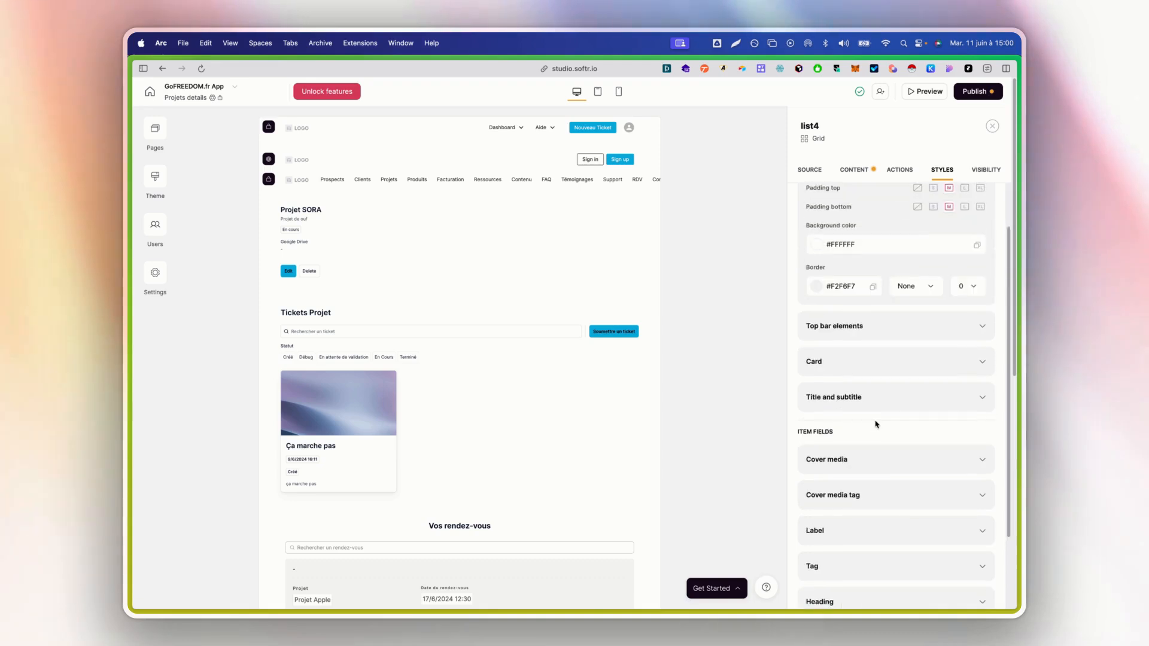
pyautogui.scroll(2, 875, 425)
pyautogui.click(880, 374)
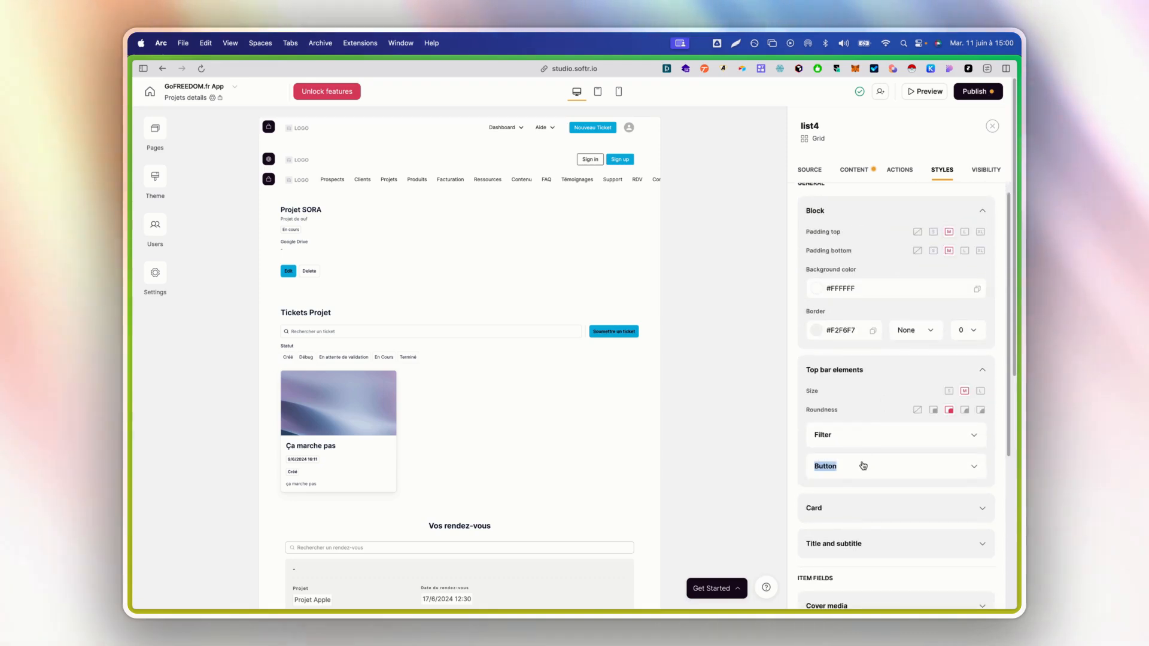
pyautogui.click(863, 466)
pyautogui.scroll(-3, 865, 465)
pyautogui.click(865, 473)
pyautogui.scroll(-2, 856, 463)
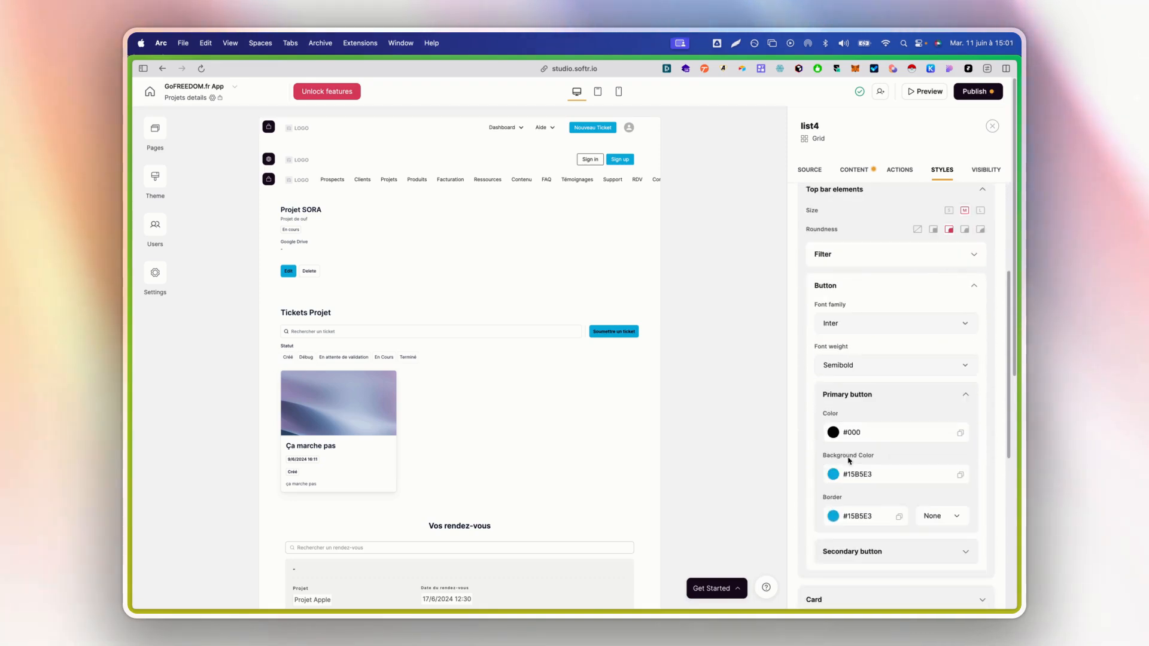
pyautogui.click(850, 432)
pyautogui.moveTo(845, 460); pyautogui.dragTo(704, 389)
pyautogui.click(710, 383)
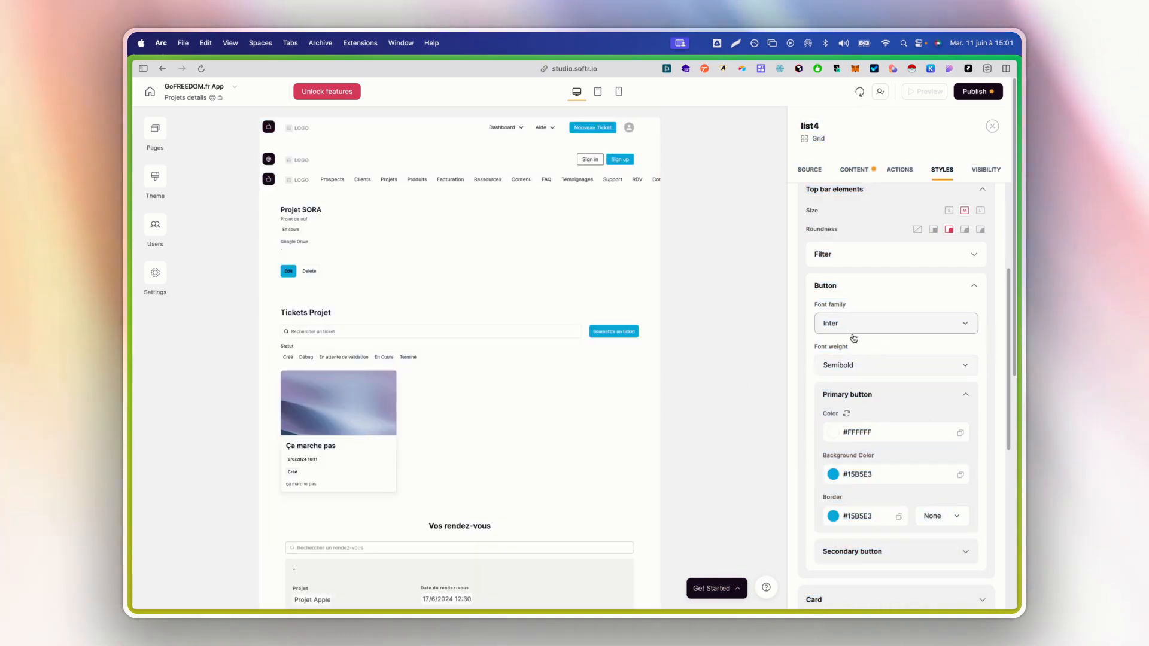
# Step: Publish the pending updates of the app to its Softr subdomain
pyautogui.click(963, 96)
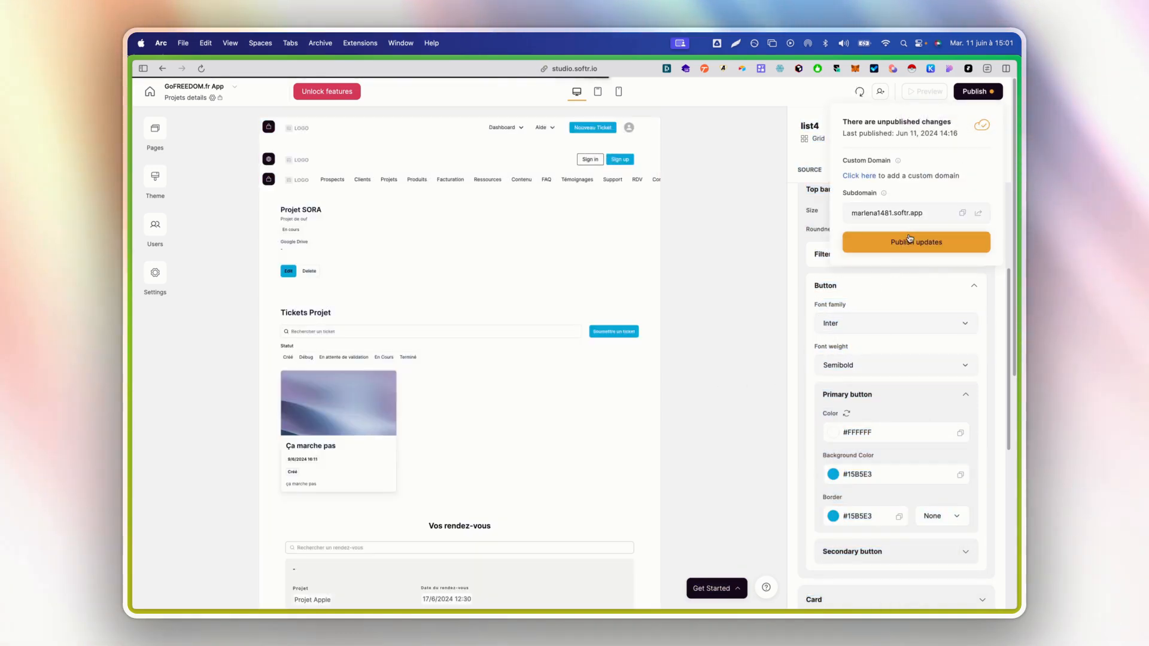
pyautogui.moveTo(129, 257)
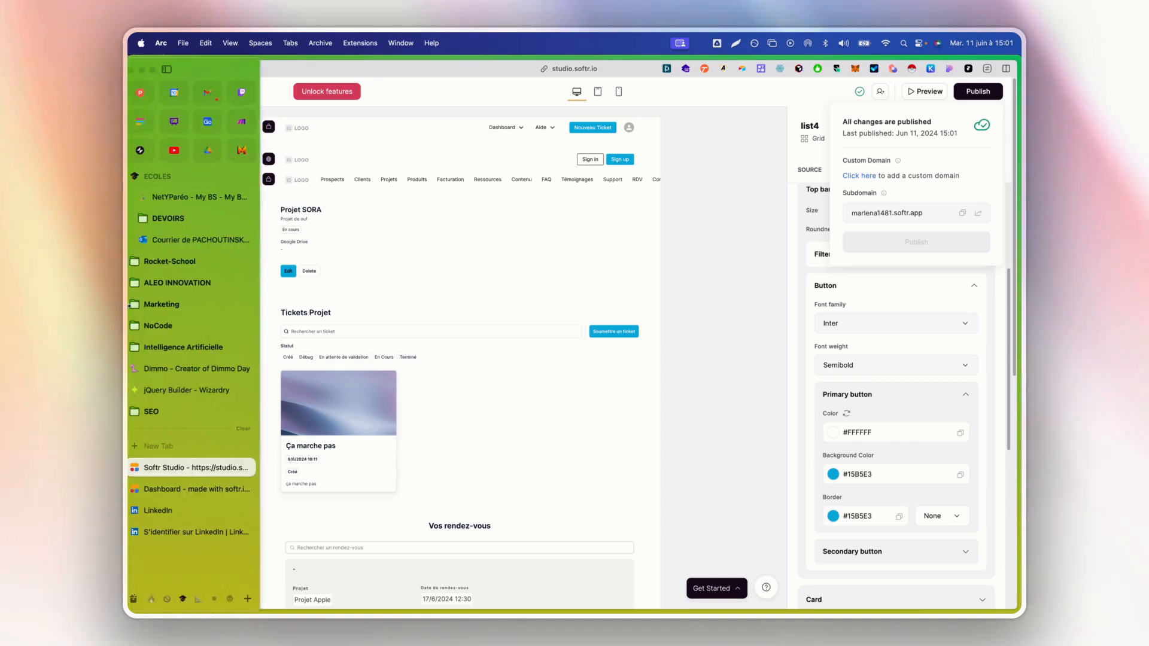
# Step: Switch to the app's preview and open the Projet SORA details page from the Vos projets list
pyautogui.click(187, 487)
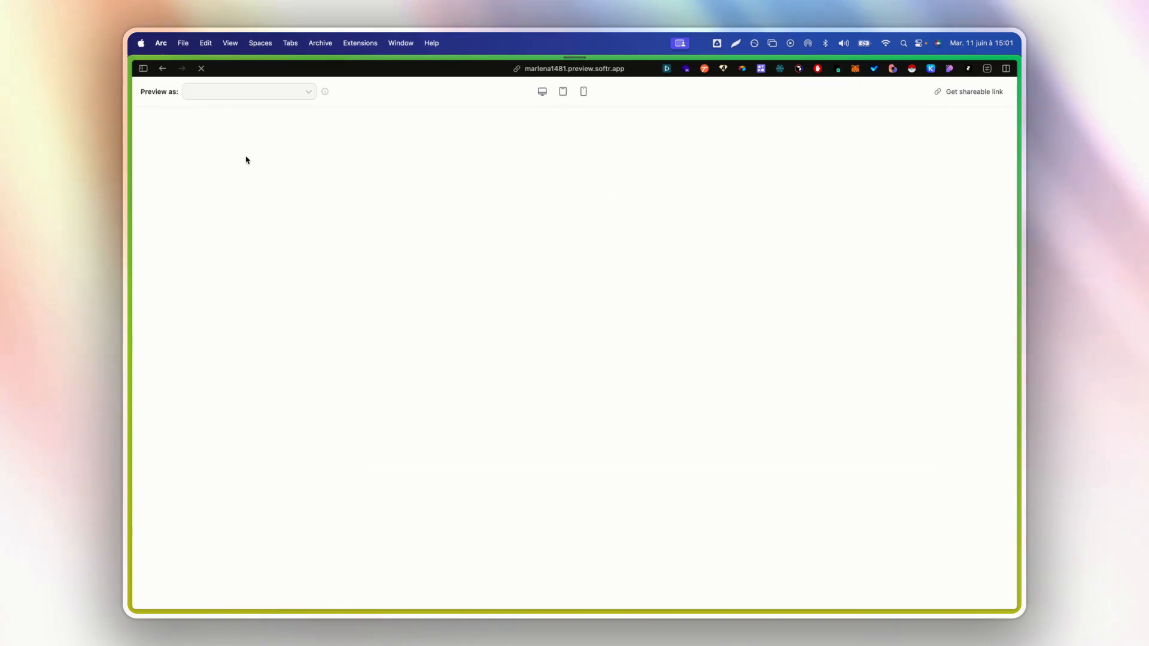
pyautogui.click(185, 189)
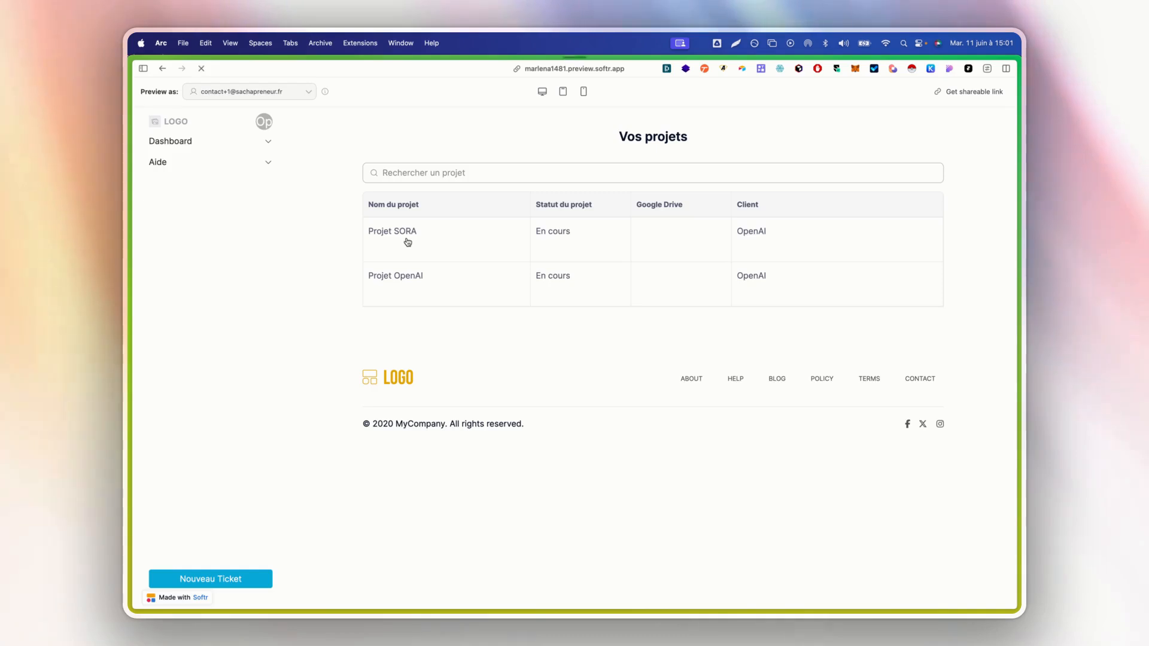
pyautogui.click(407, 242)
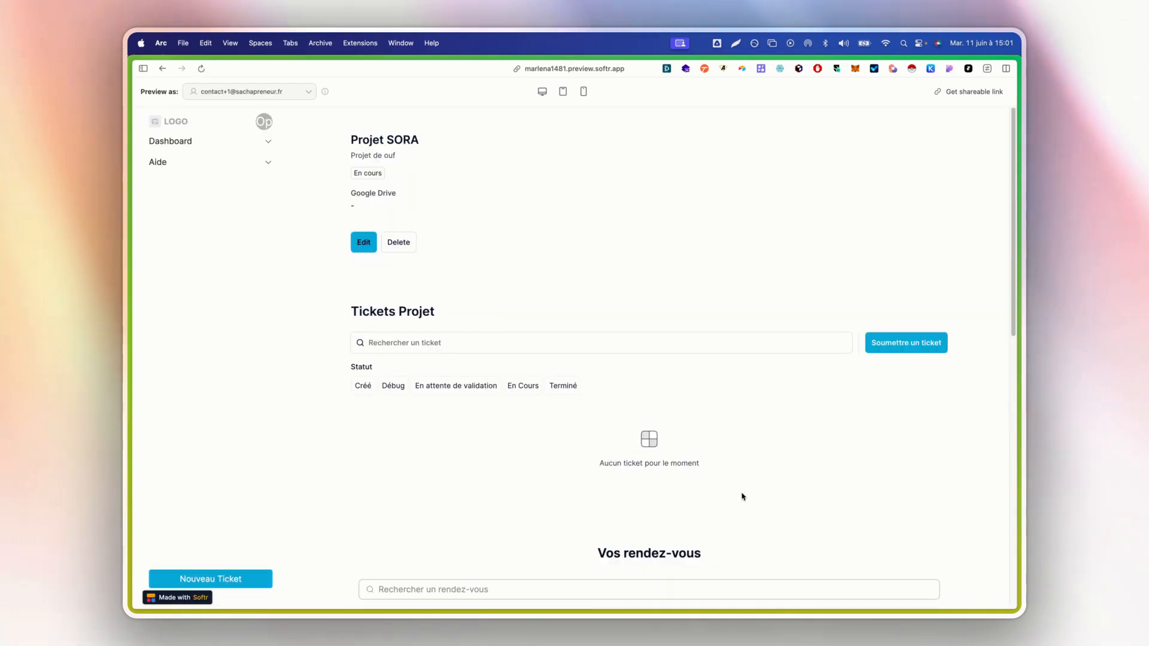
pyautogui.moveTo(492, 487); pyautogui.dragTo(520, 460)
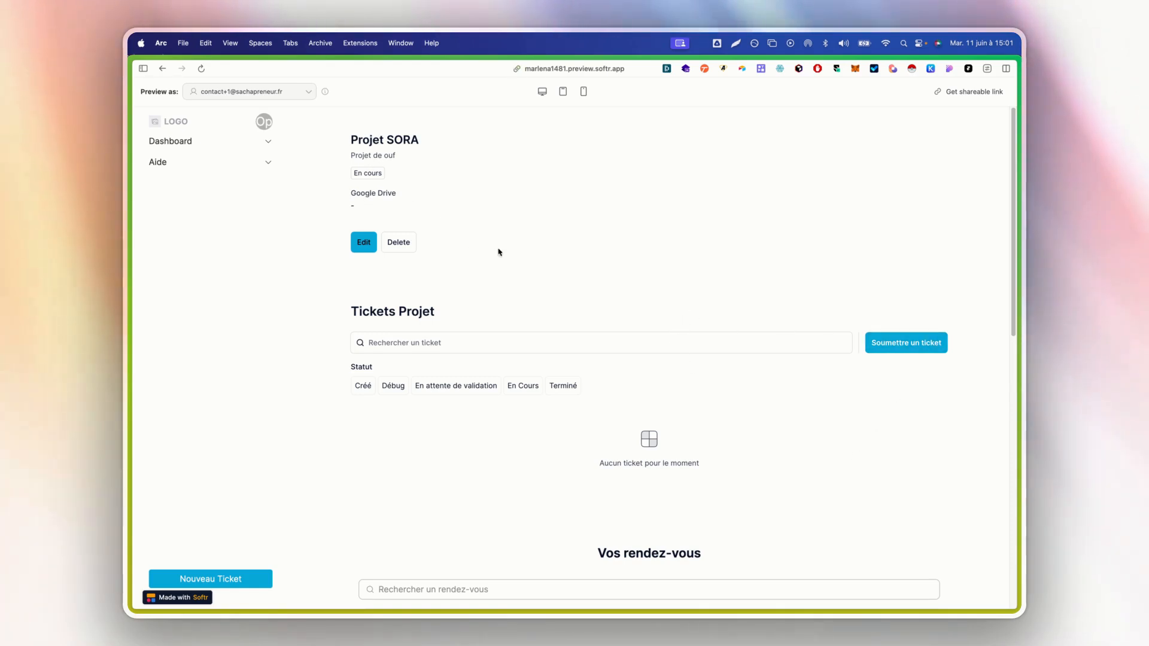
# Step: Start a new ticket for Projet SORA in the Tickets Projet block and name it "La vidéo est dégeulasse"
pyautogui.click(908, 345)
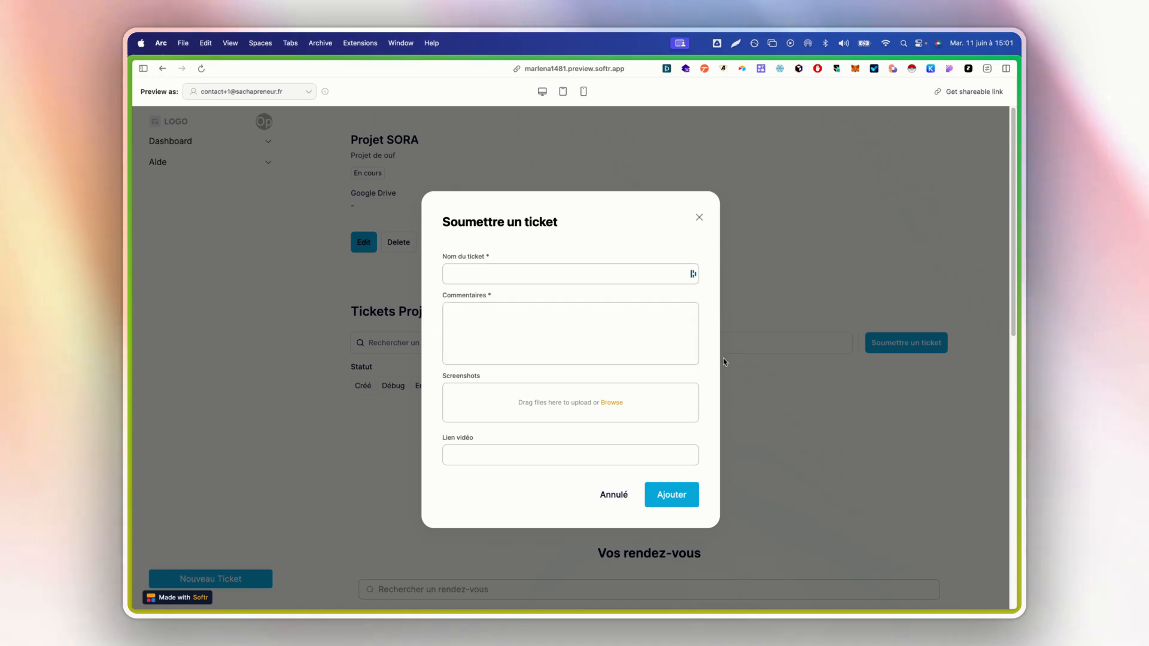
pyautogui.click(557, 273)
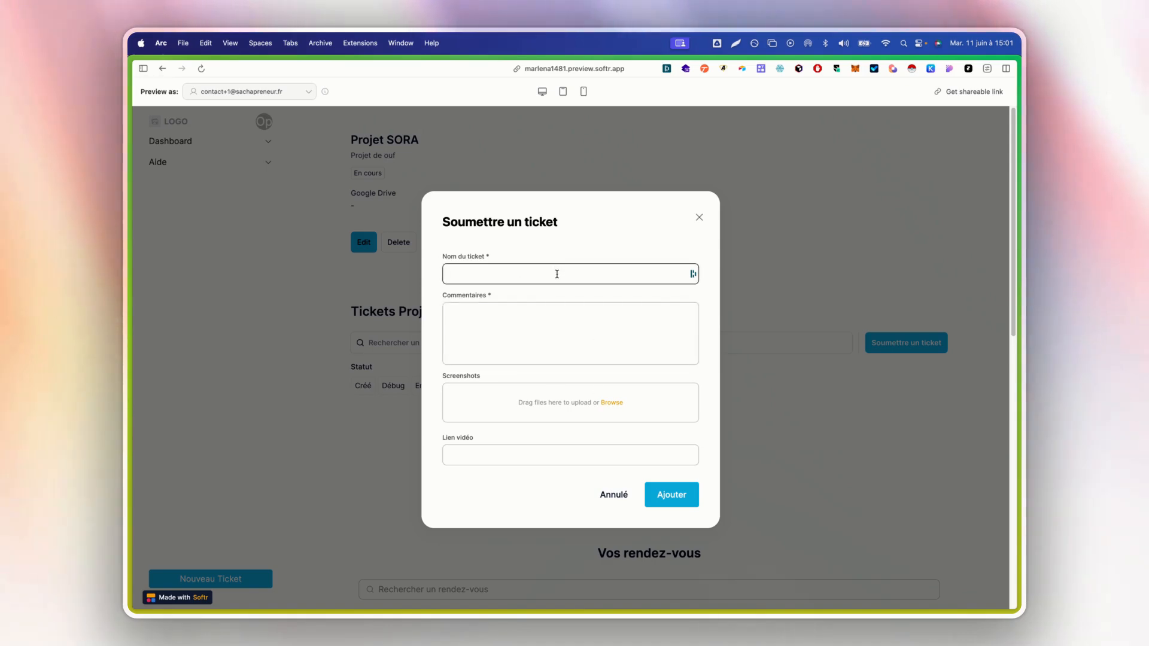
pyautogui.click(656, 264)
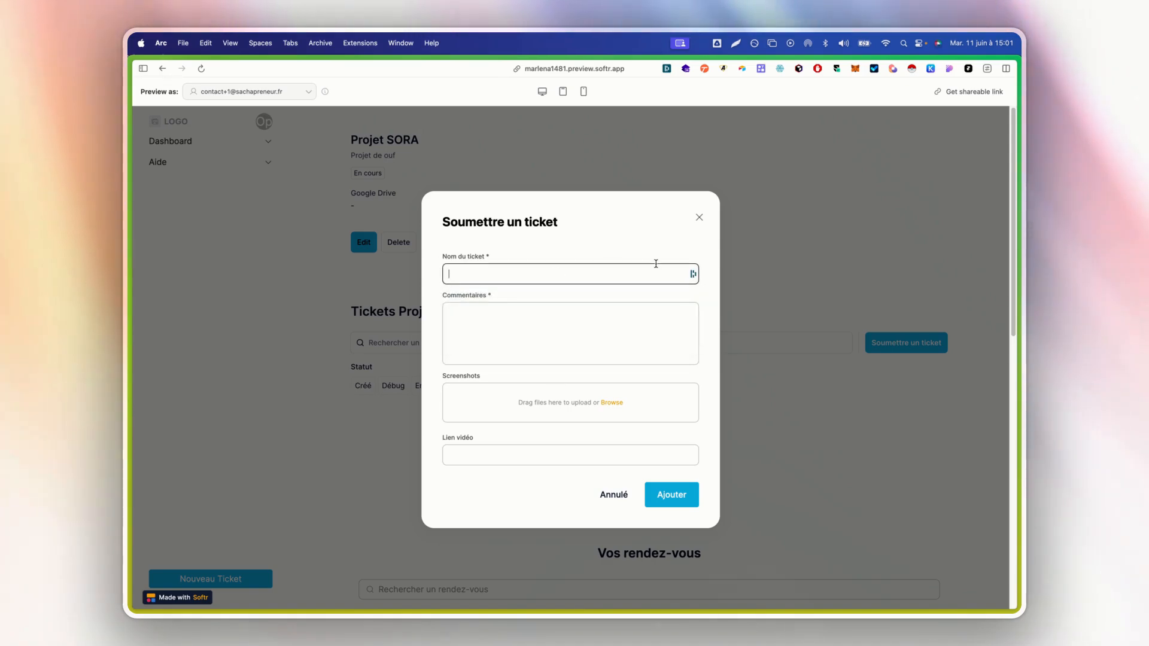
pyautogui.write('J')
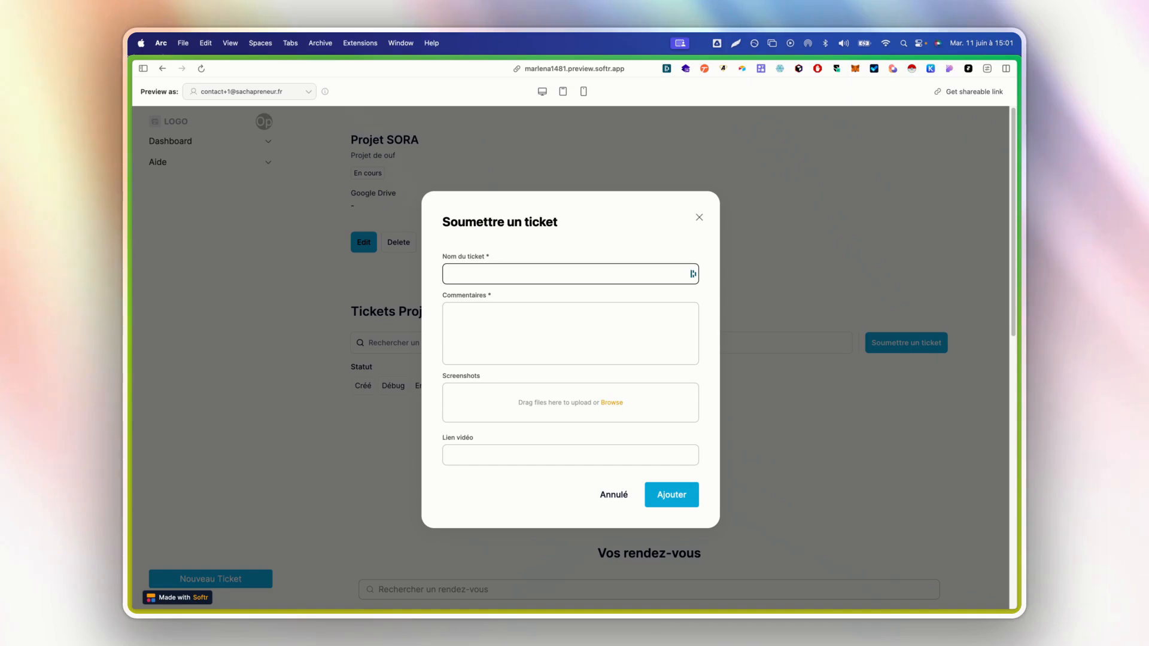
pyautogui.write('La v')
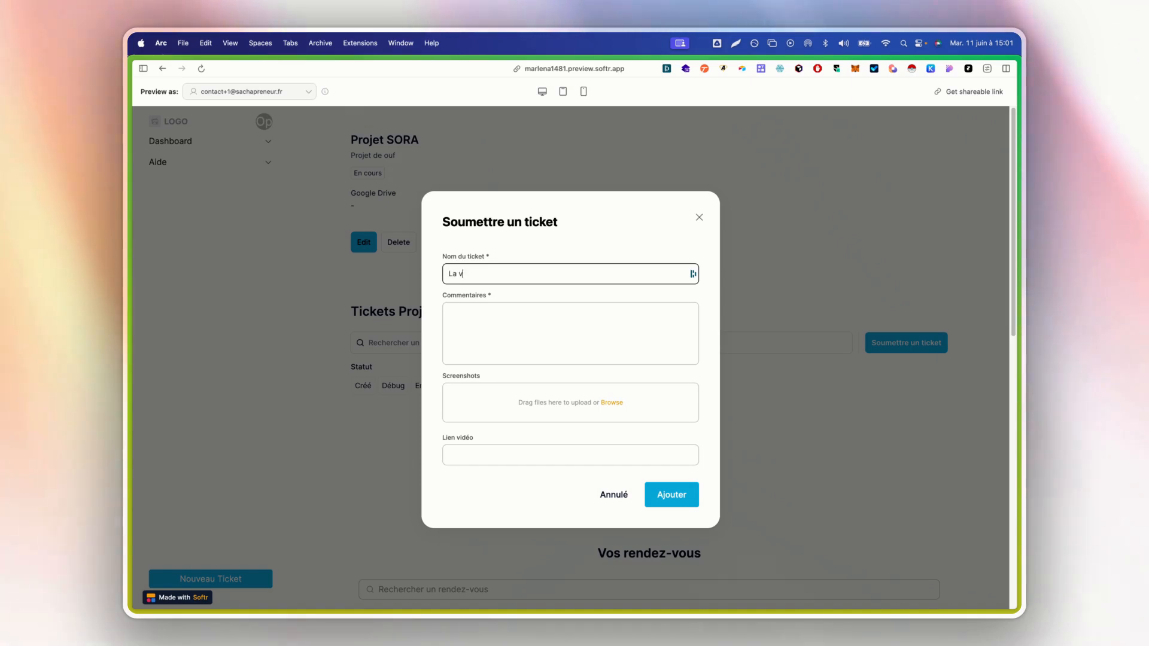
pyautogui.write('idéo est dég')
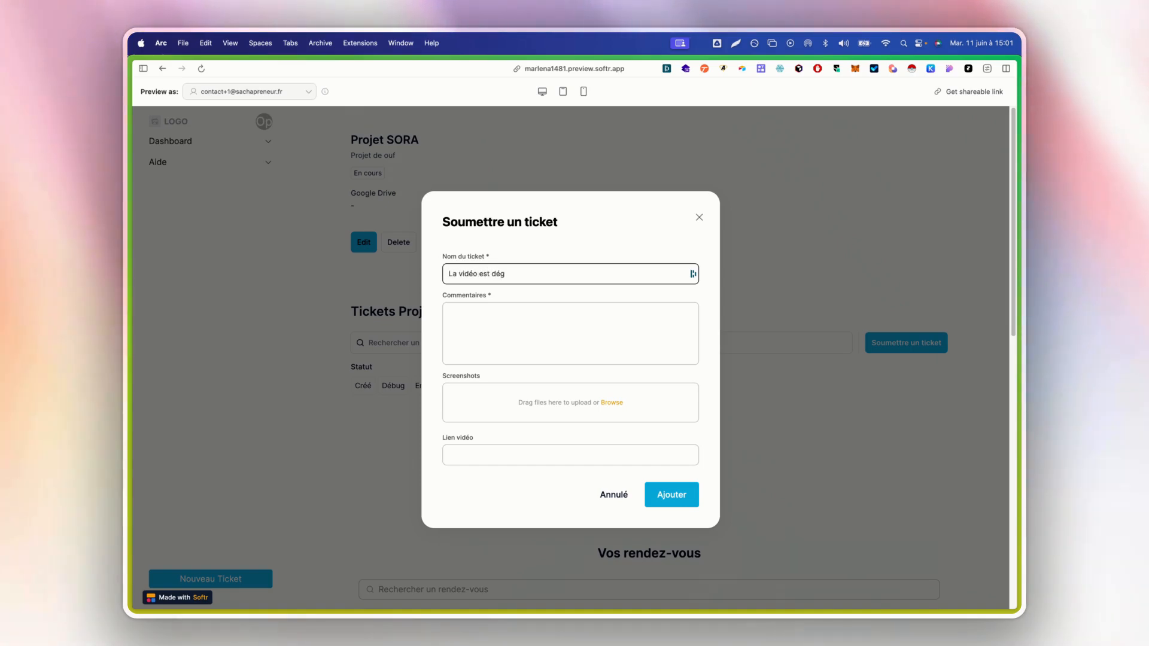
pyautogui.write('eulasse')
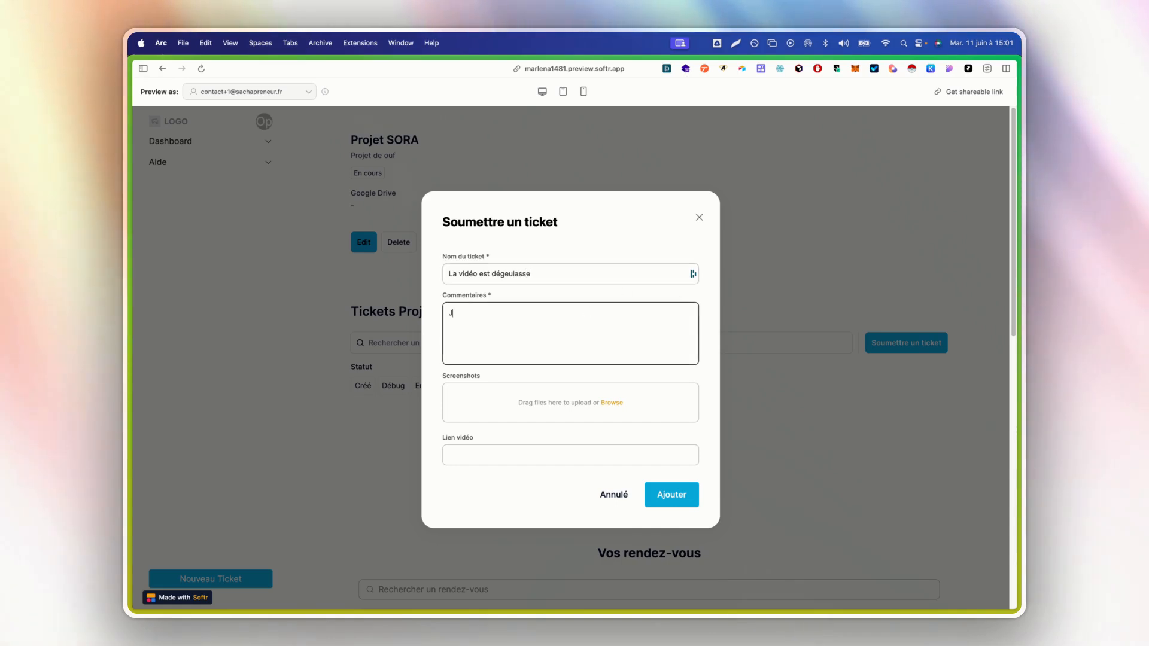
# Step: Enter "Je comprend pas c'est une honte, rendez l'argent" as the ticket's comment
pyautogui.write('mprend pas c')
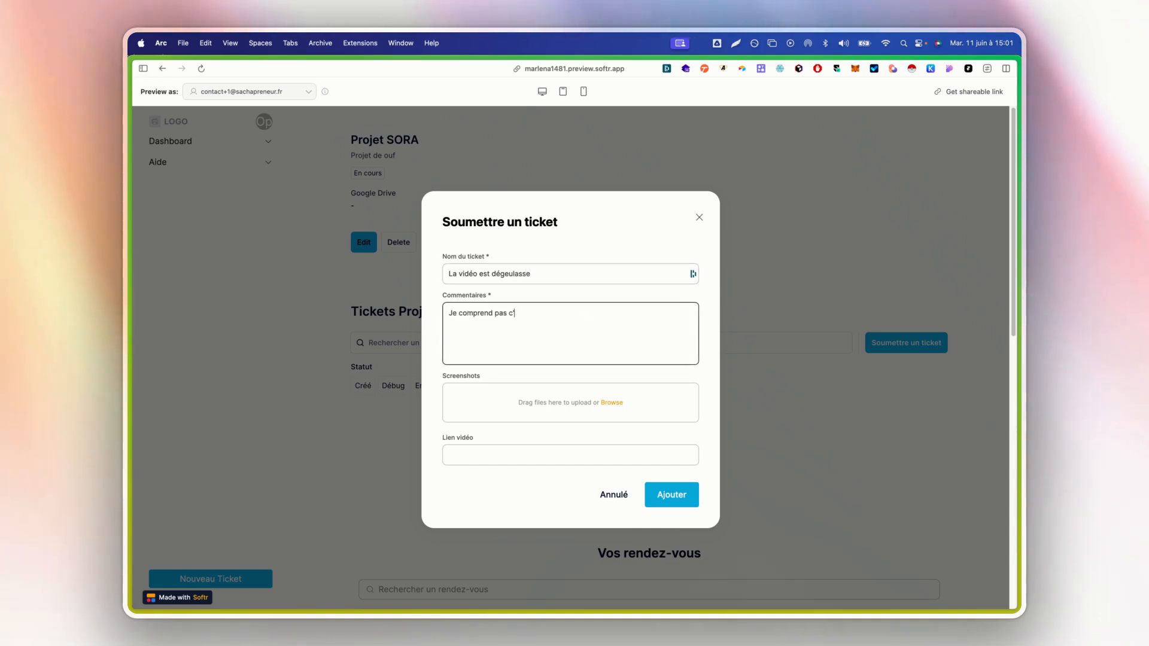
pyautogui.write("'est une honte, ")
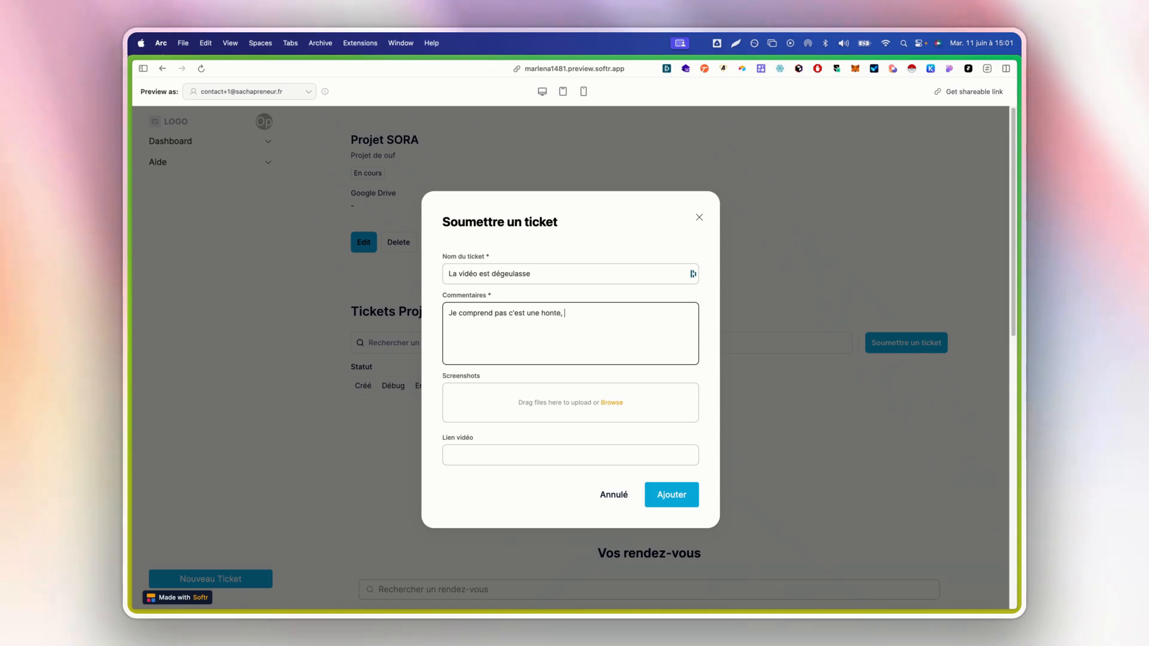
pyautogui.write("rendez l'argent")
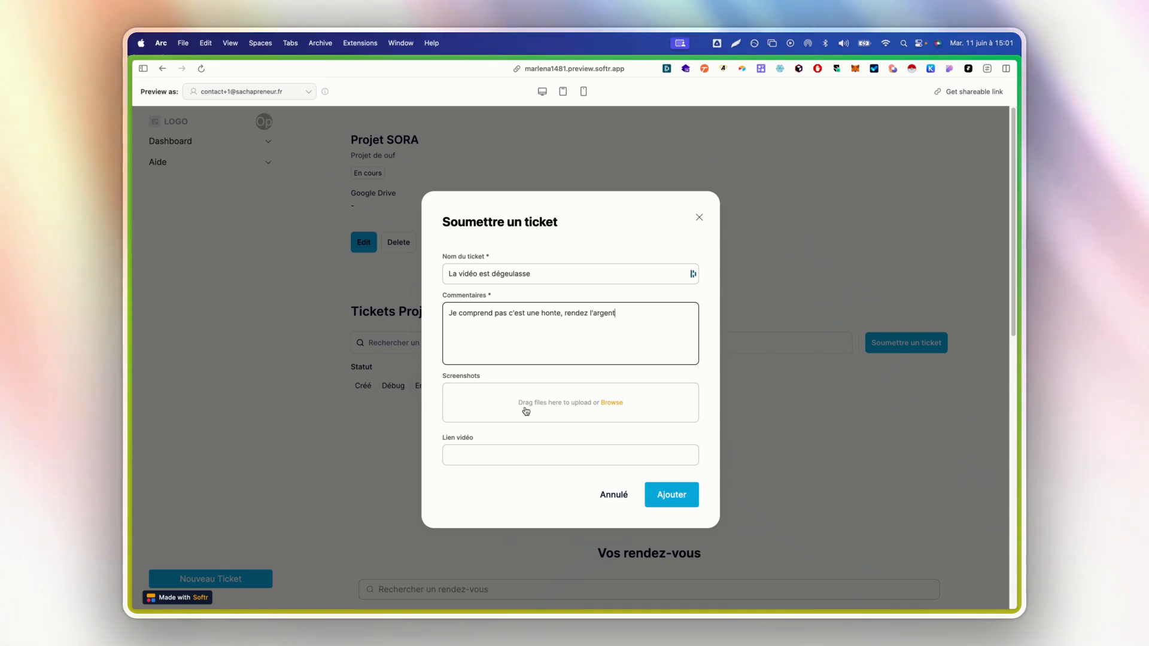
# Step: Attach summer-vibes_original.svg once and winter-wonders_original.svg twice from Finder as the ticket's screenshots
pyautogui.moveTo(443, 610)
pyautogui.click(353, 602)
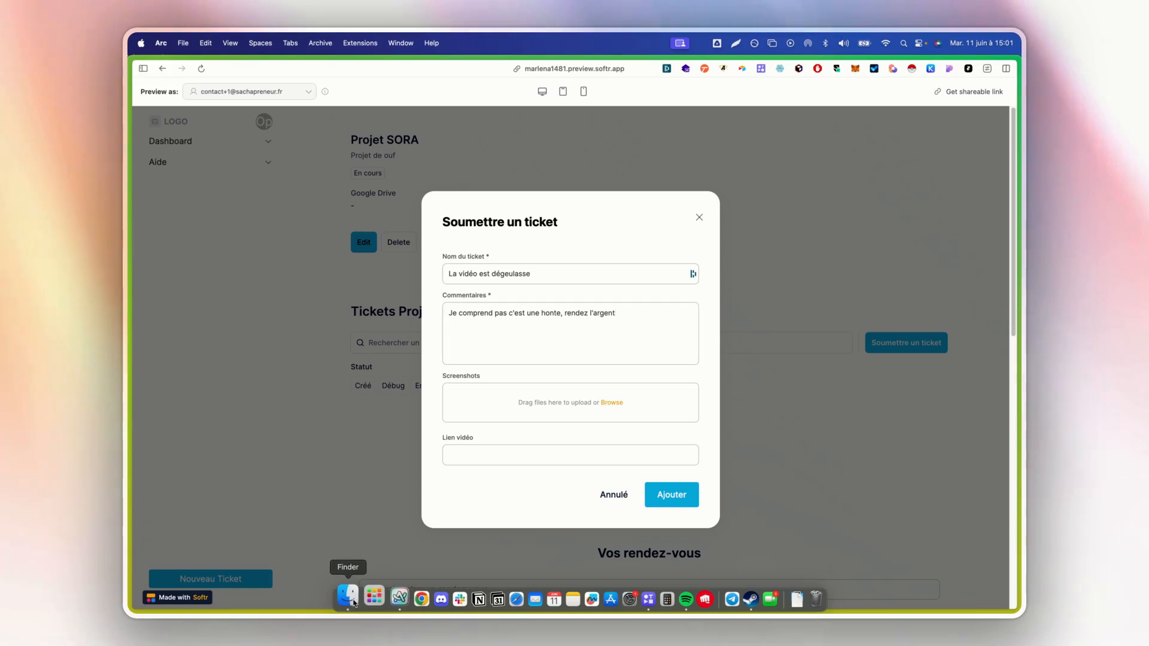
pyautogui.moveTo(1023, 209); pyautogui.dragTo(535, 393)
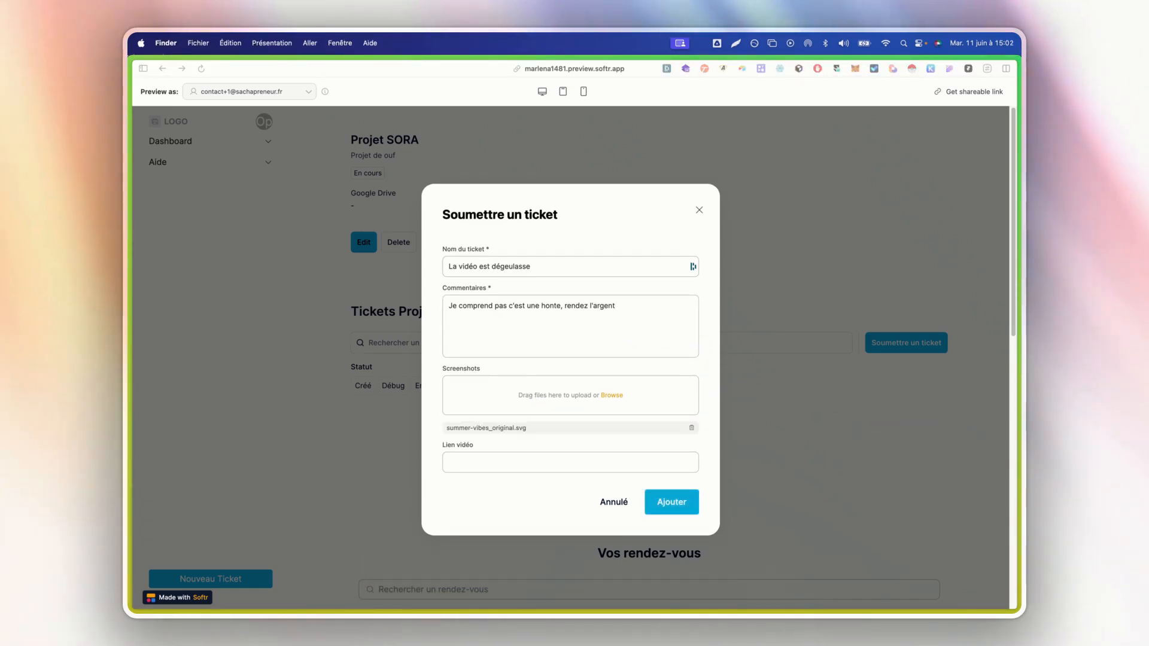
pyautogui.moveTo(834, 333); pyautogui.dragTo(614, 393)
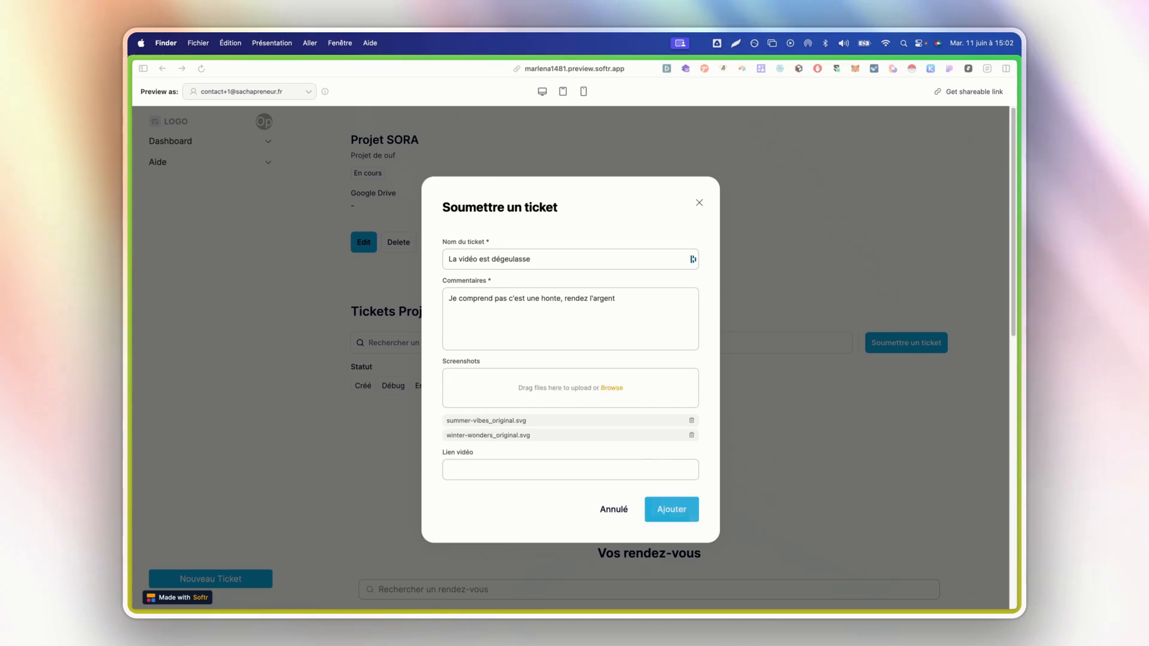
pyautogui.moveTo(1053, 240); pyautogui.dragTo(626, 389)
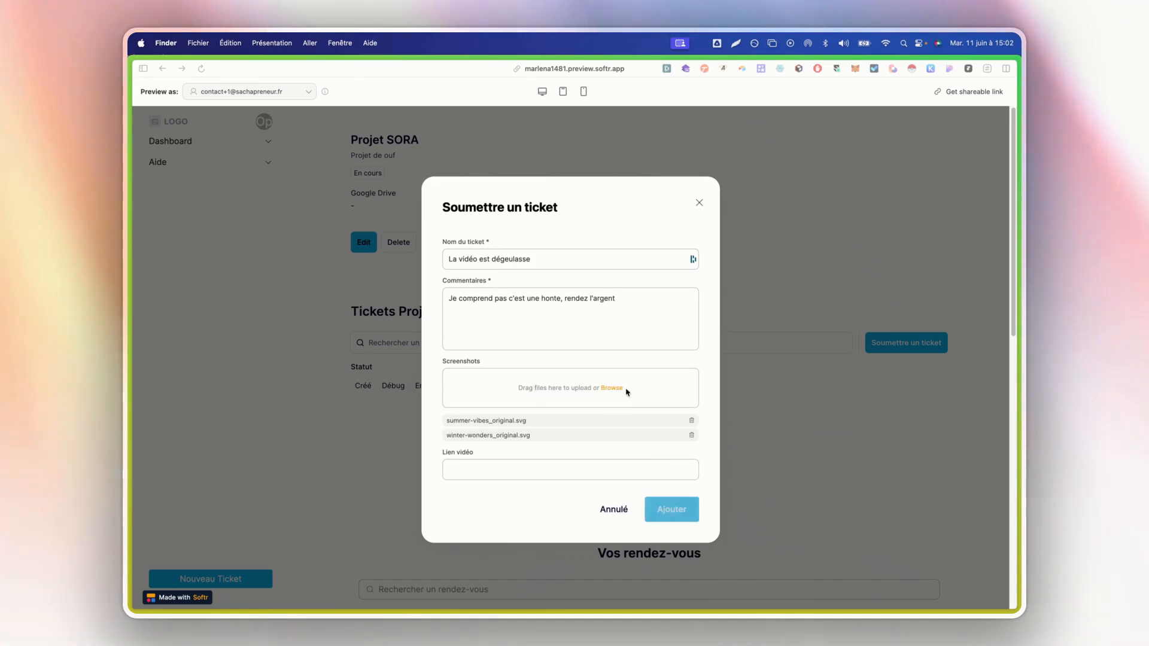
# Step: Submit the ticket with the Lien vidéo field left empty
pyautogui.scroll(-2, 560, 405)
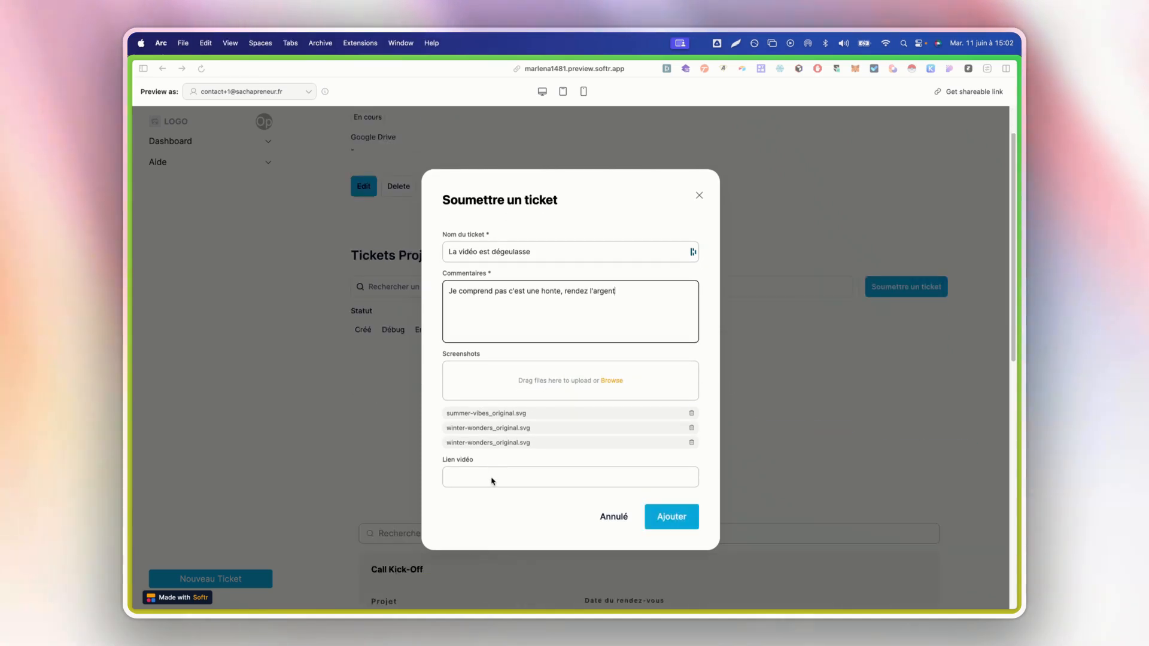
pyautogui.click(466, 476)
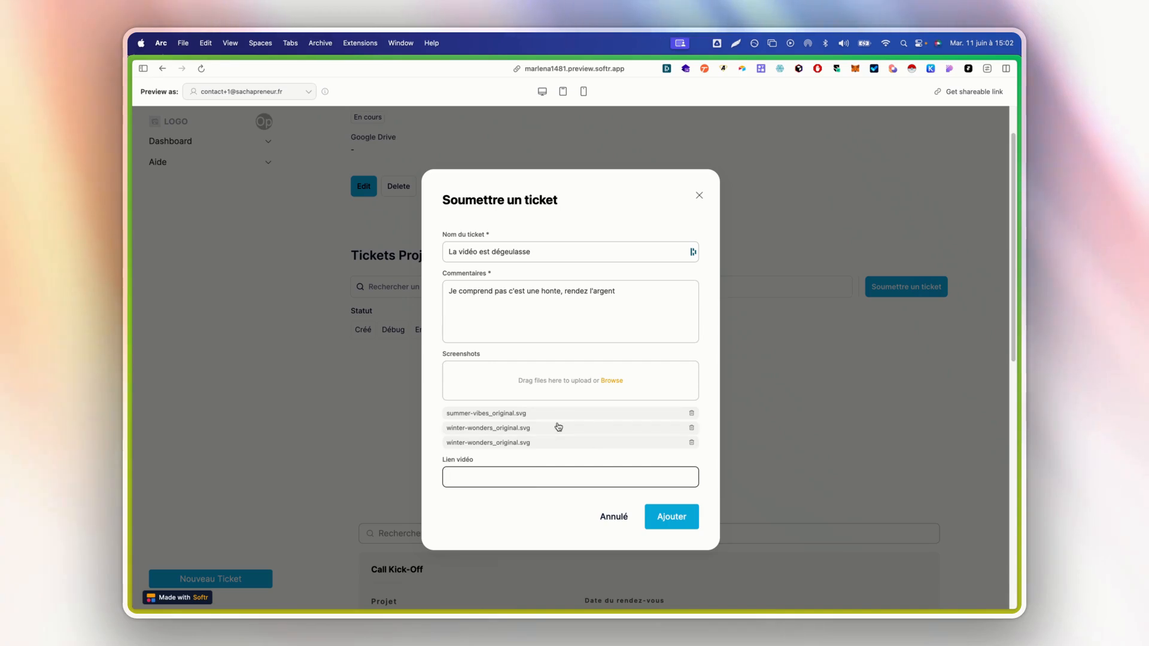
pyautogui.click(670, 521)
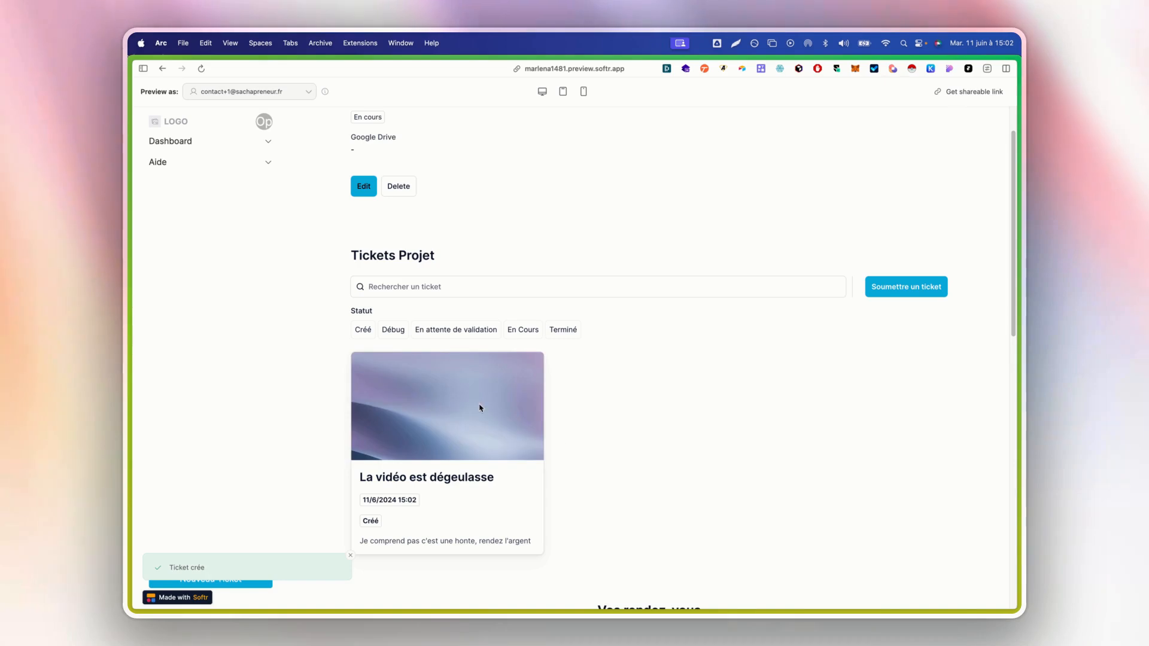
pyautogui.scroll(-1, 453, 457)
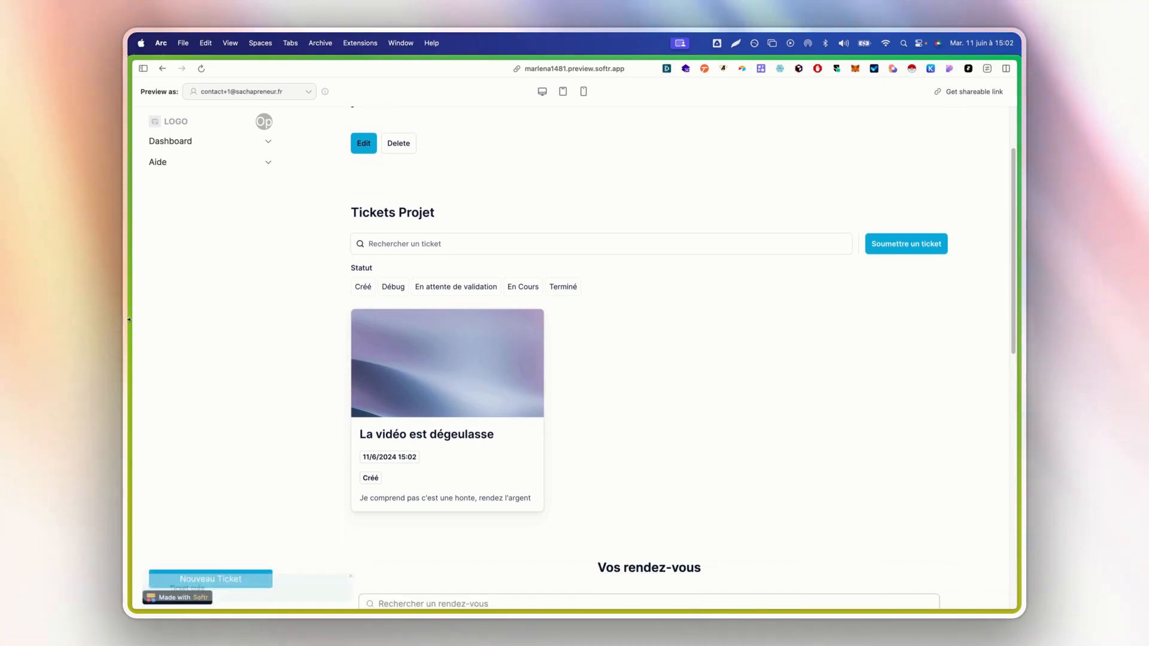
# Step: Switch to the Support table in Airtable and look at the Statut du ticket field's settings without changing them
pyautogui.moveTo(134, 180)
pyautogui.click(213, 118)
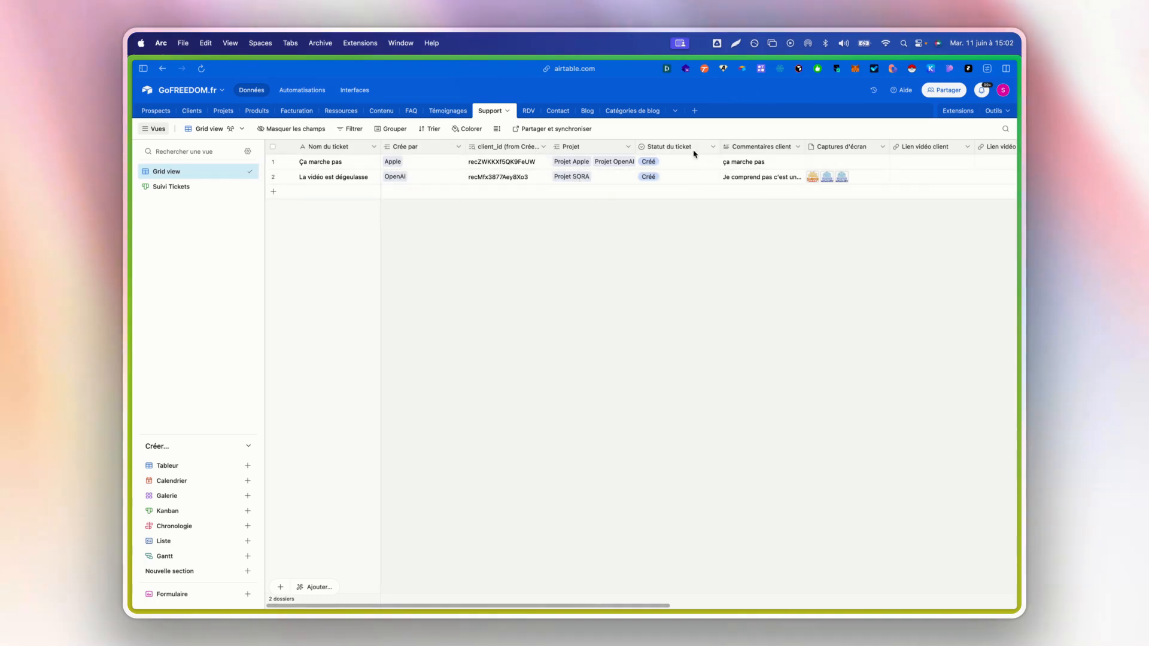
pyautogui.hscroll(2, 695, 154)
pyautogui.click(652, 147)
pyautogui.click(628, 168)
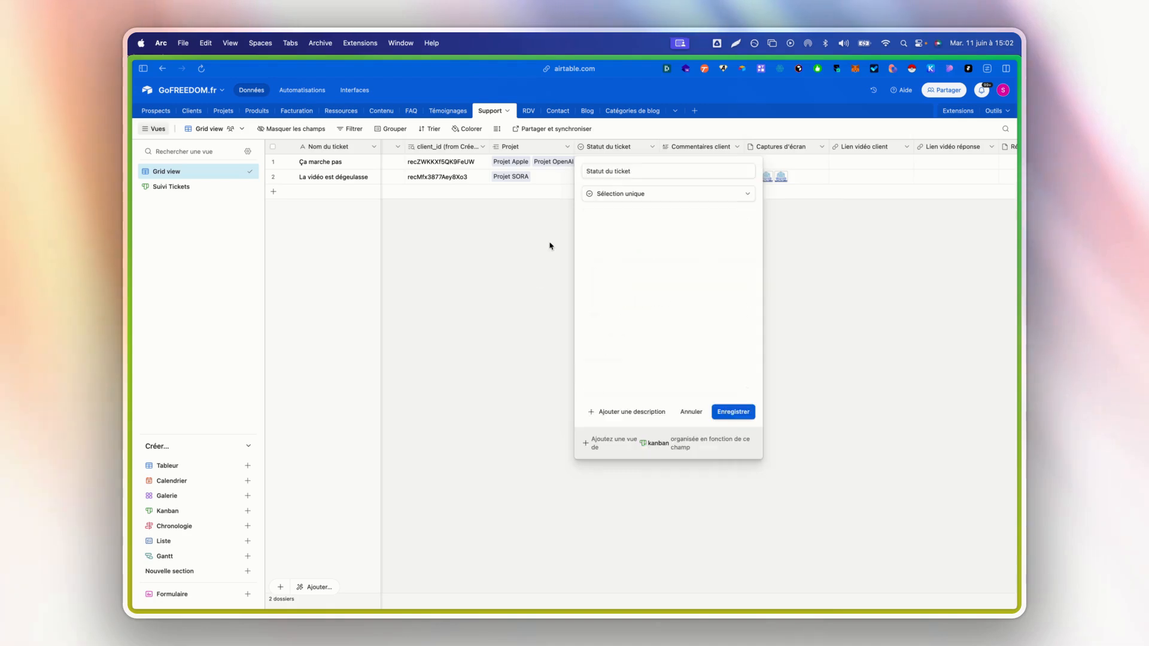
pyautogui.click(822, 389)
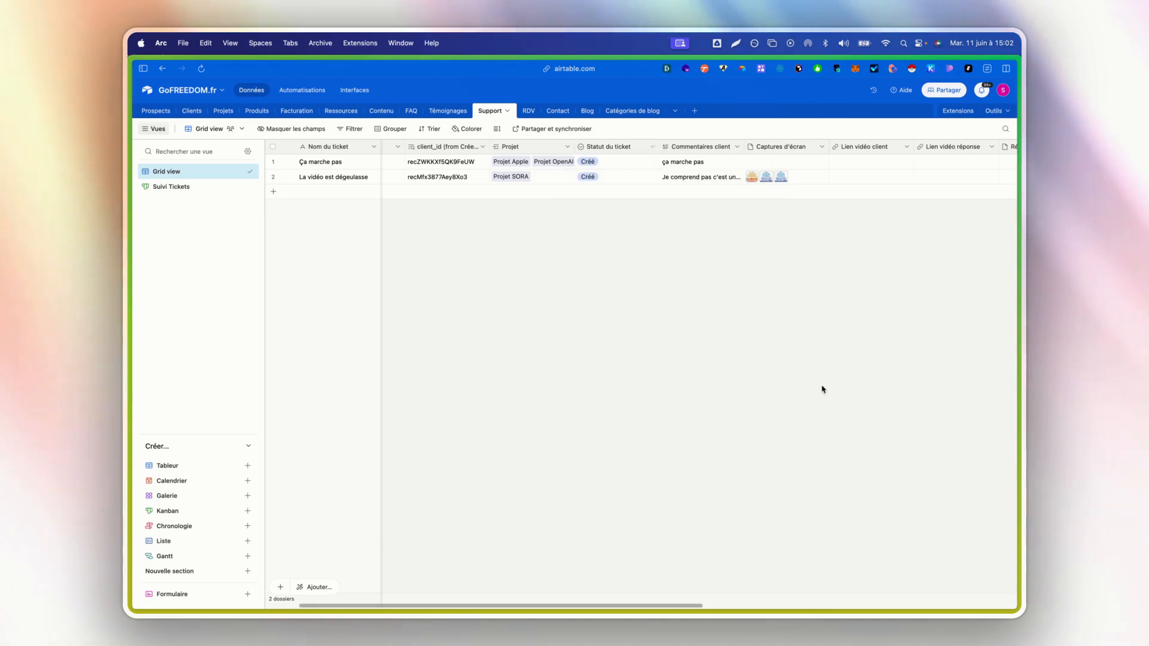
# Step: Widen the Commentaires client column in the Support table so that full comments fit
pyautogui.hscroll(2, 630, 163)
pyautogui.moveTo(628, 147); pyautogui.dragTo(716, 147)
pyautogui.hscroll(3, 664, 180)
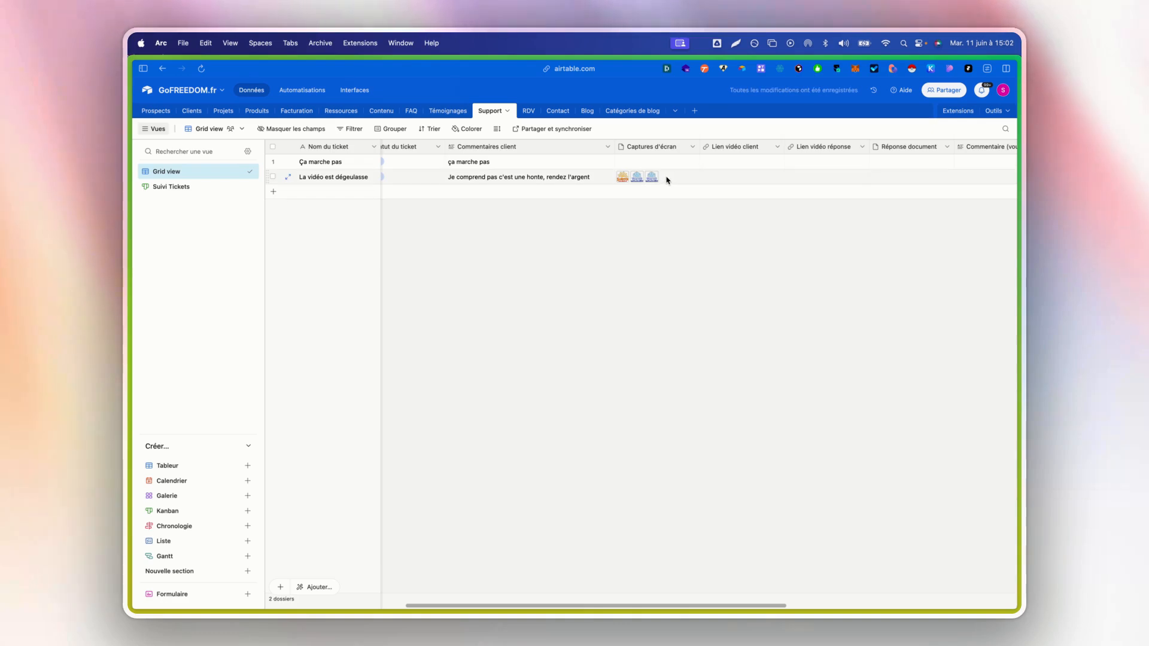
# Step: Examine the Captures d'écran attachments and remaining fields of the "La vidéo est dégeulasse" ticket, and return to Softr Studio
pyautogui.click(682, 179)
pyautogui.click(692, 174)
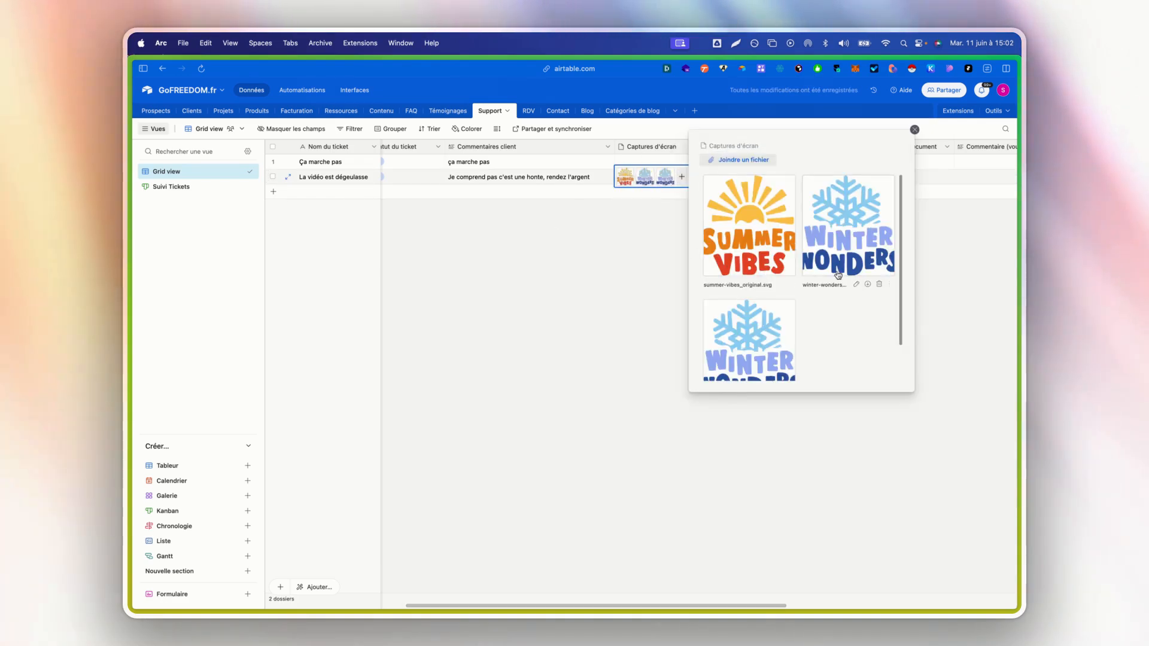
pyautogui.click(680, 246)
pyautogui.hscroll(10, 680, 246)
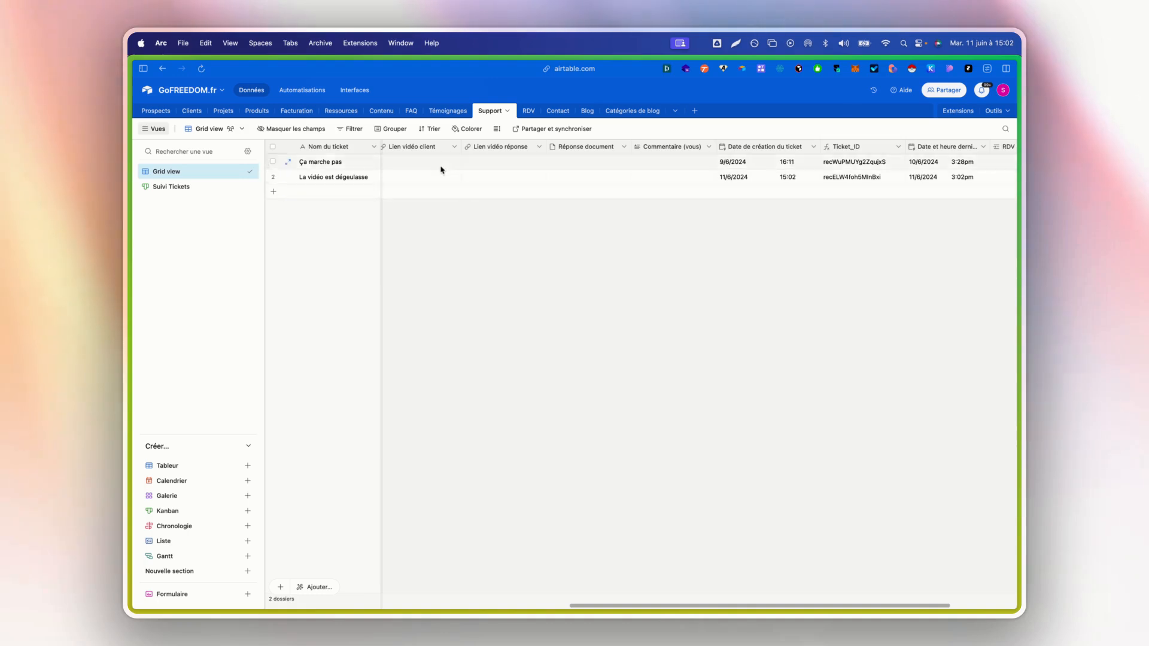
pyautogui.hscroll(4, 591, 176)
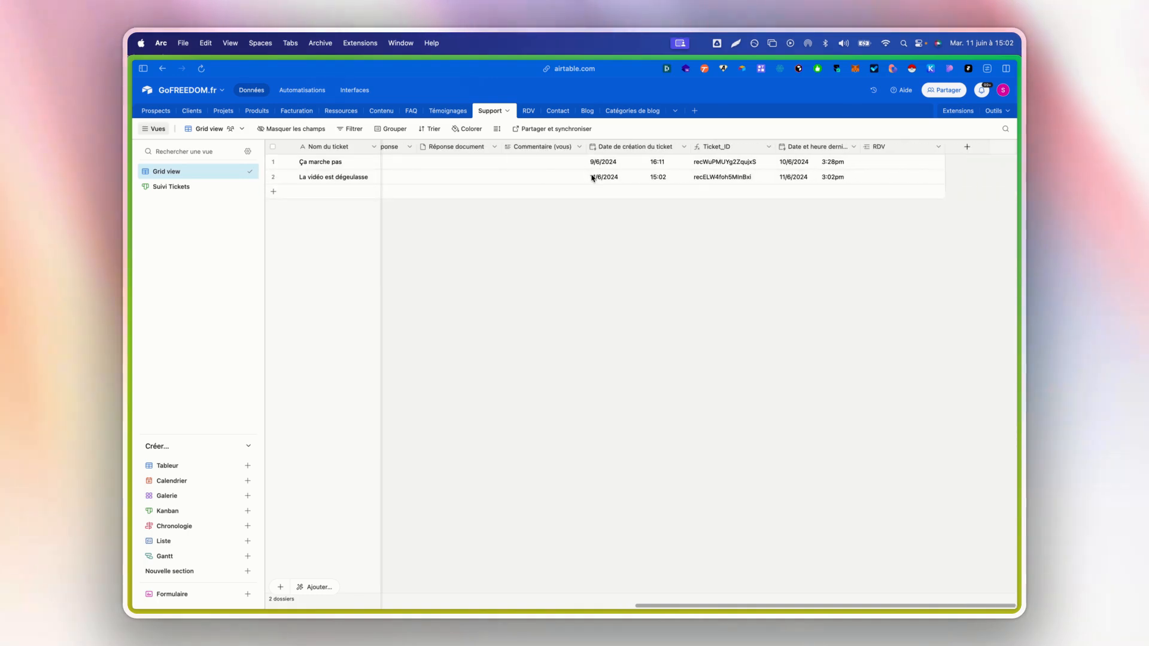
pyautogui.moveTo(130, 312)
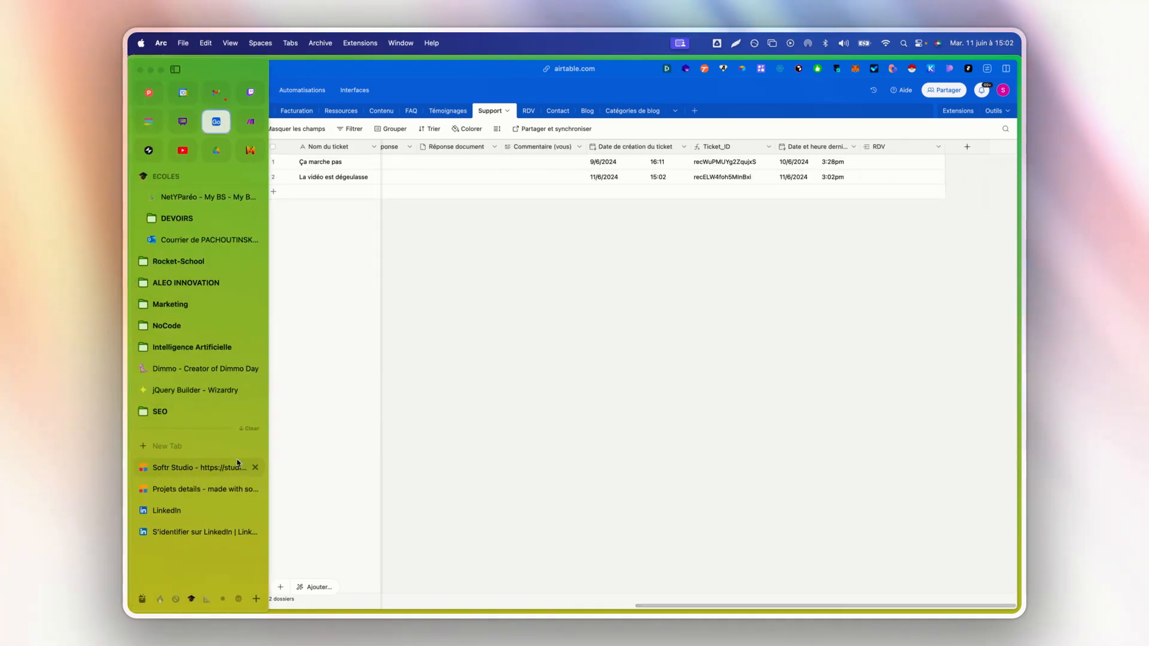
pyautogui.click(198, 473)
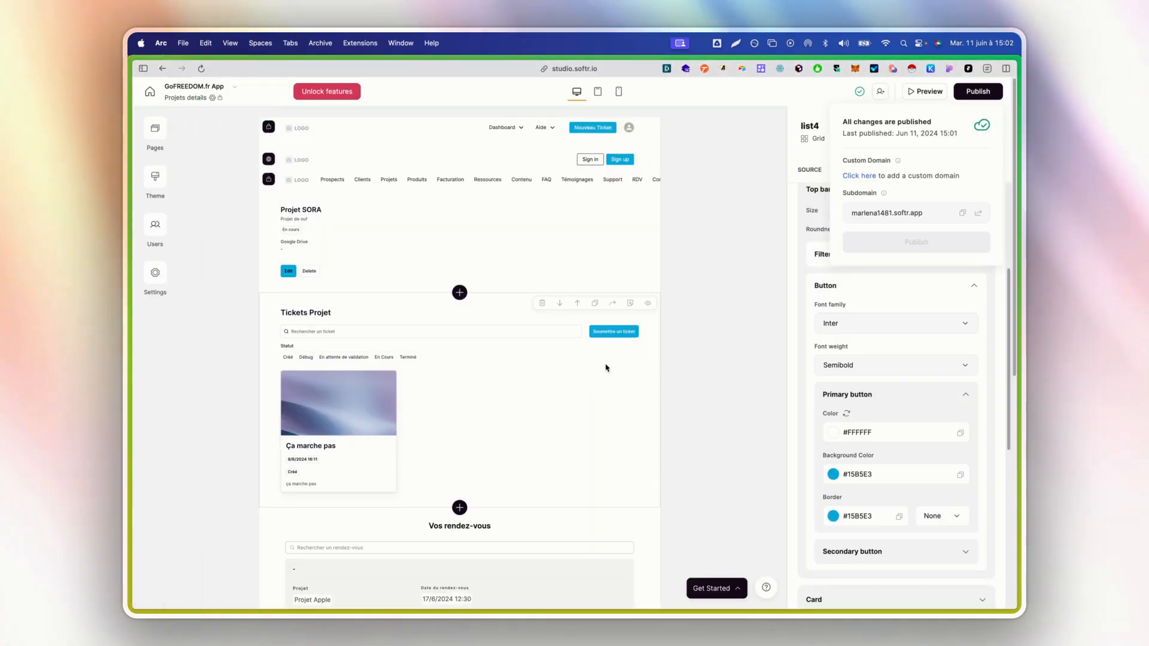